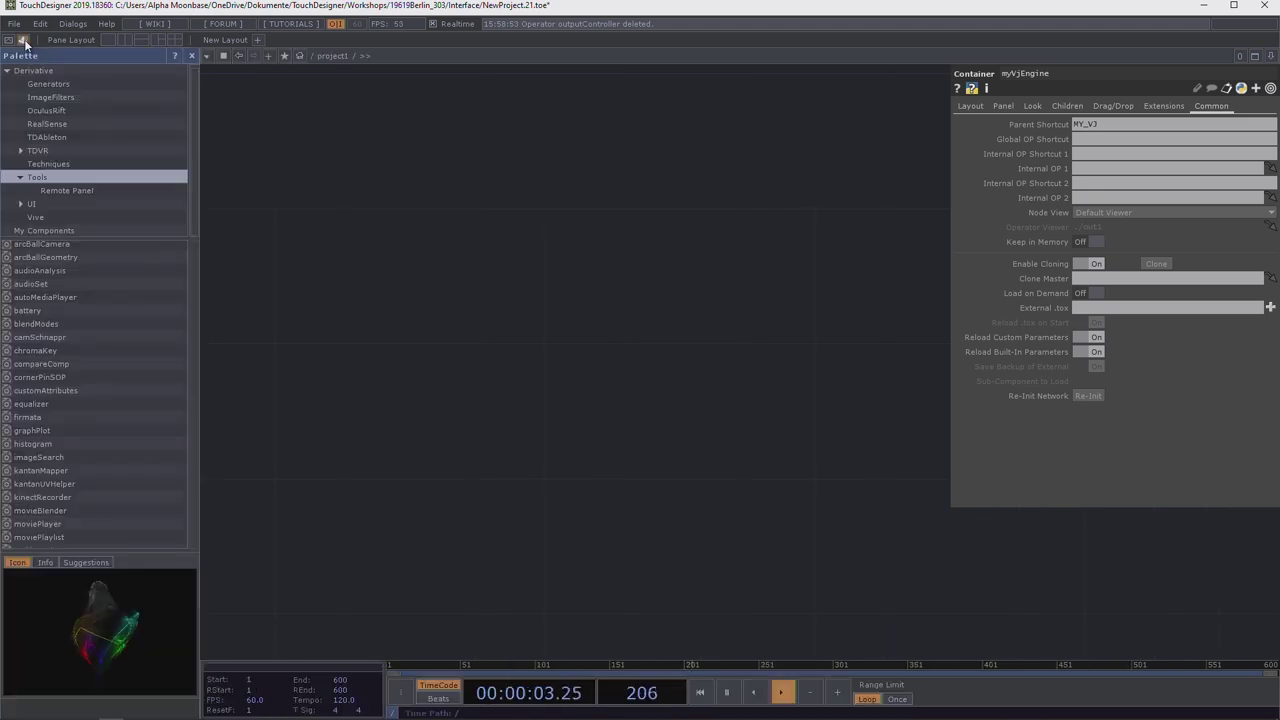
Browse the palette to the Basic Widgets folder under UI
left_click(37, 177)
left_click(44, 204)
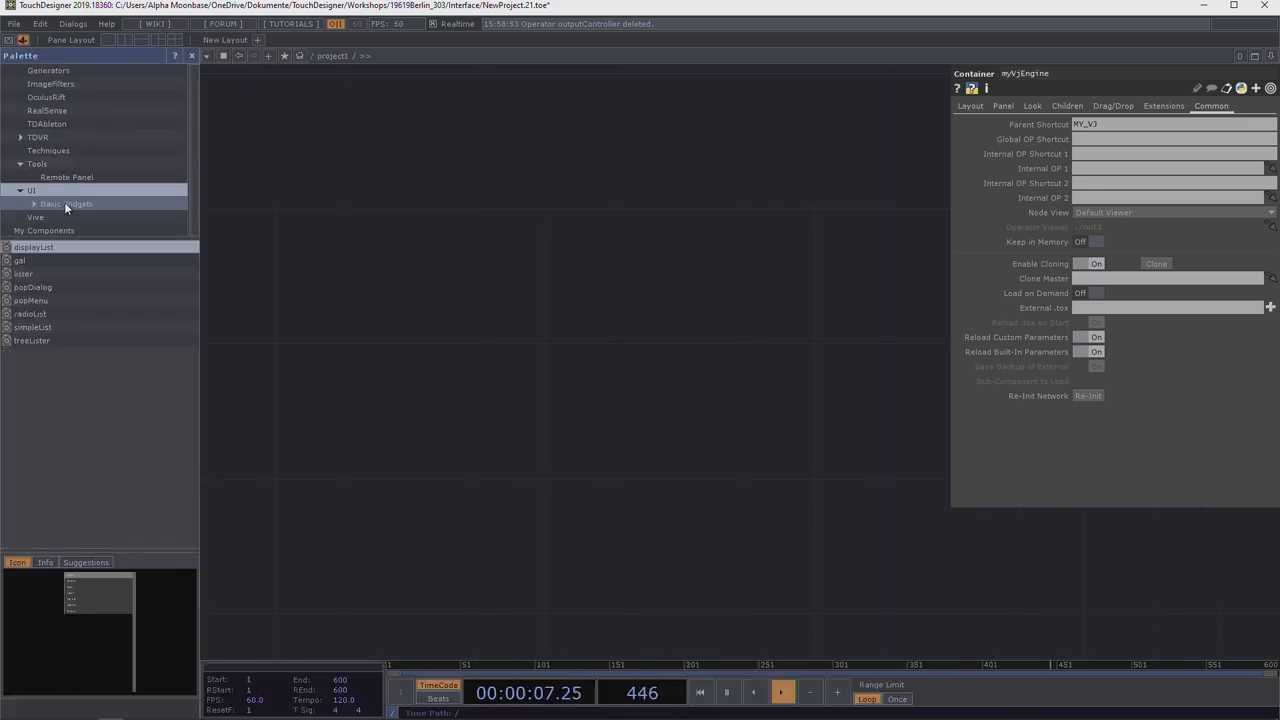
left_click(63, 204)
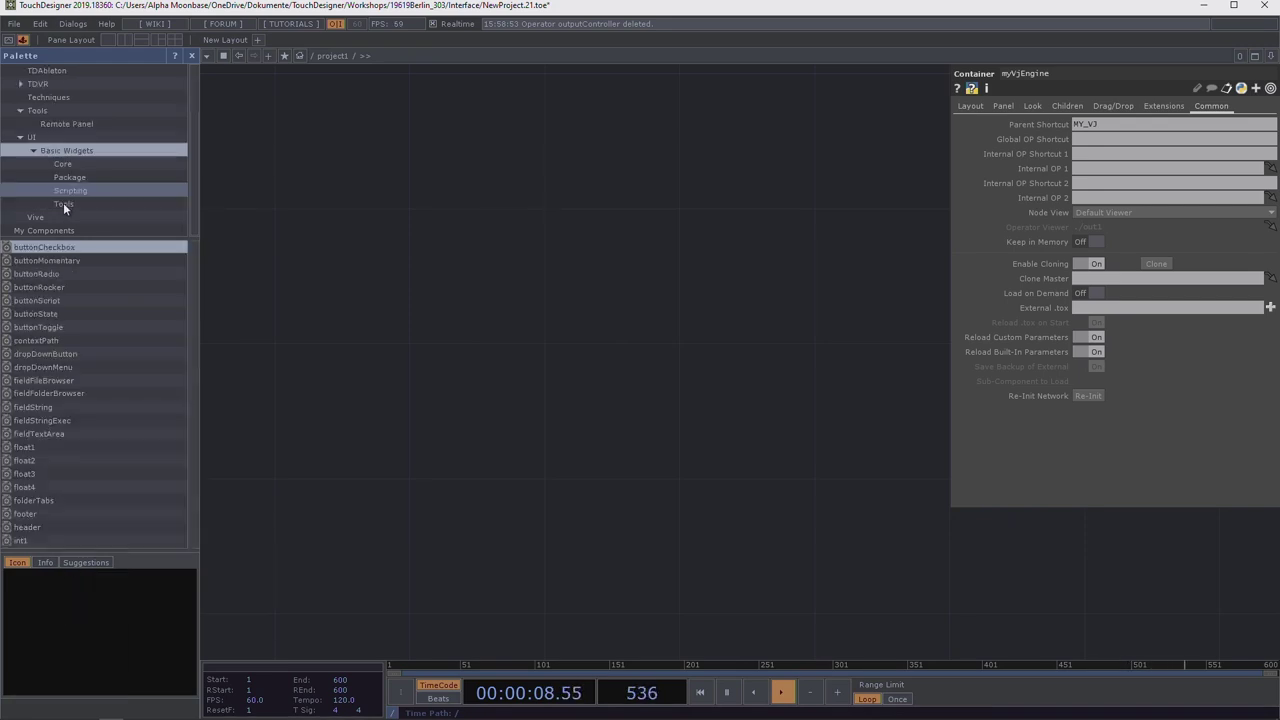
left_click(74, 148)
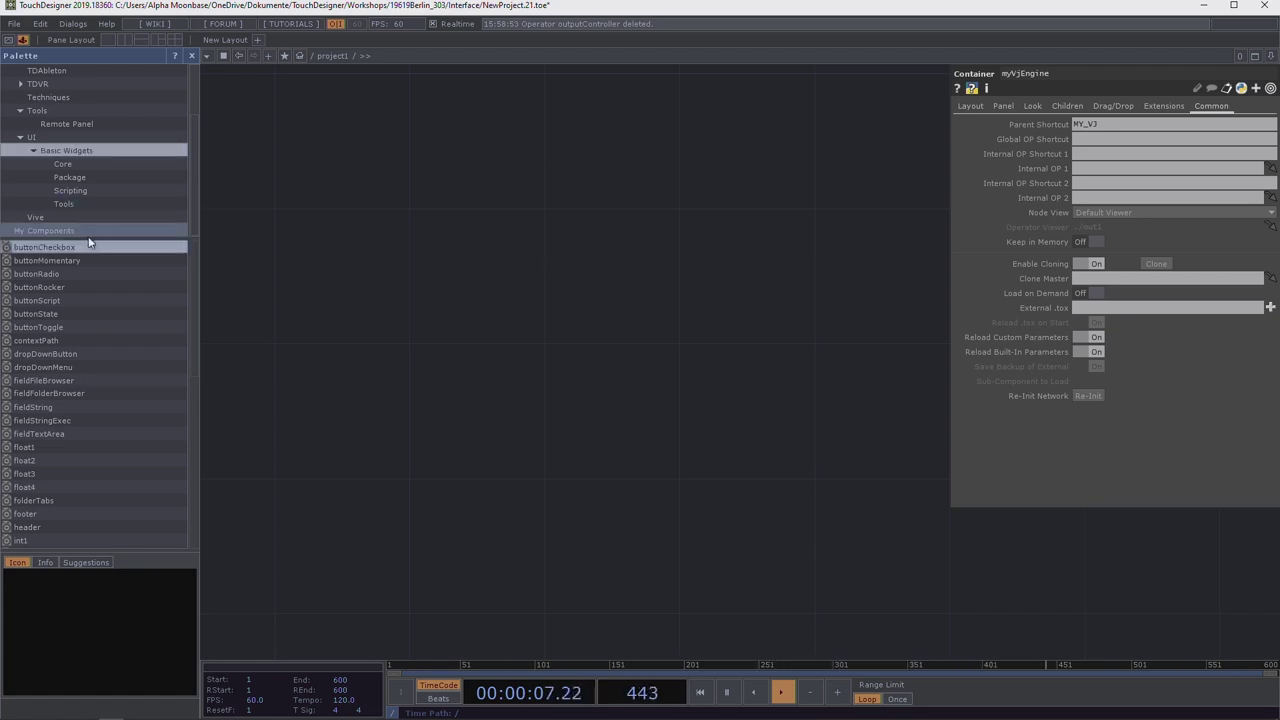
Place a buttonRadio widget in the project1 network and test its radio options 2, 3 and 4
left_click_drag(86, 270, 794, 227)
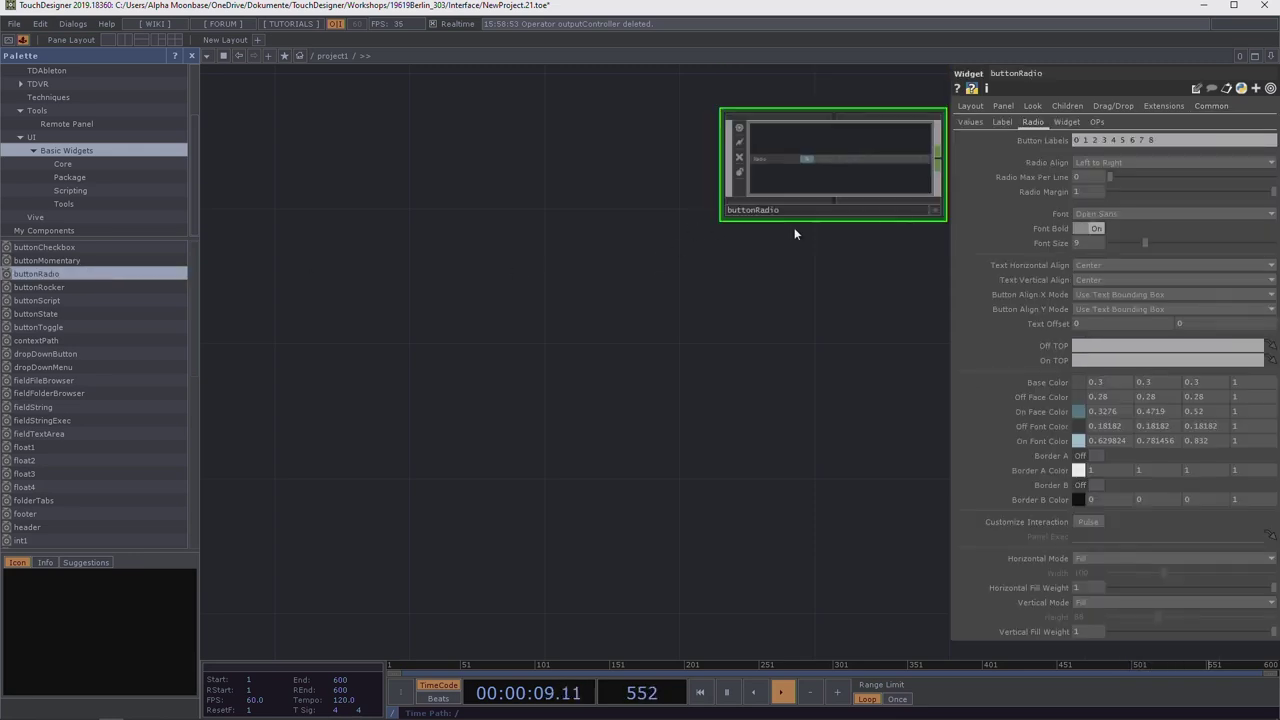
key("h")
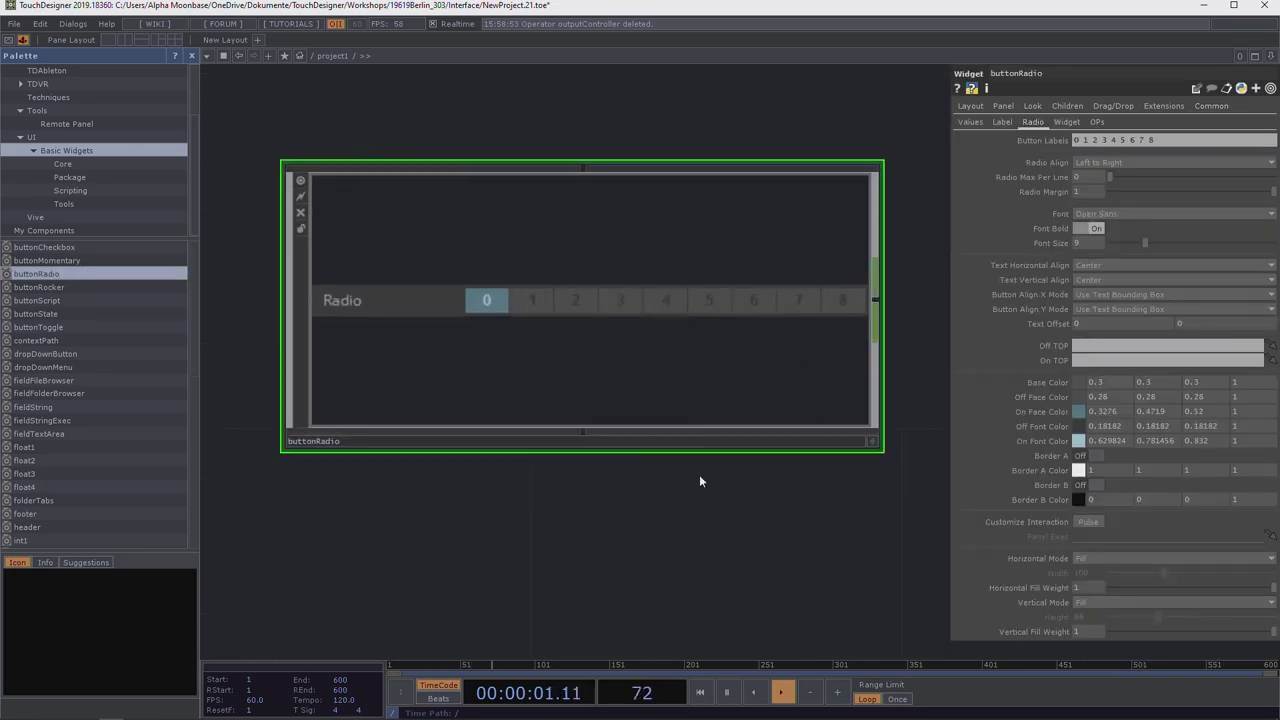
left_click_drag(843, 399, 831, 465)
left_click(829, 462)
left_click(524, 320)
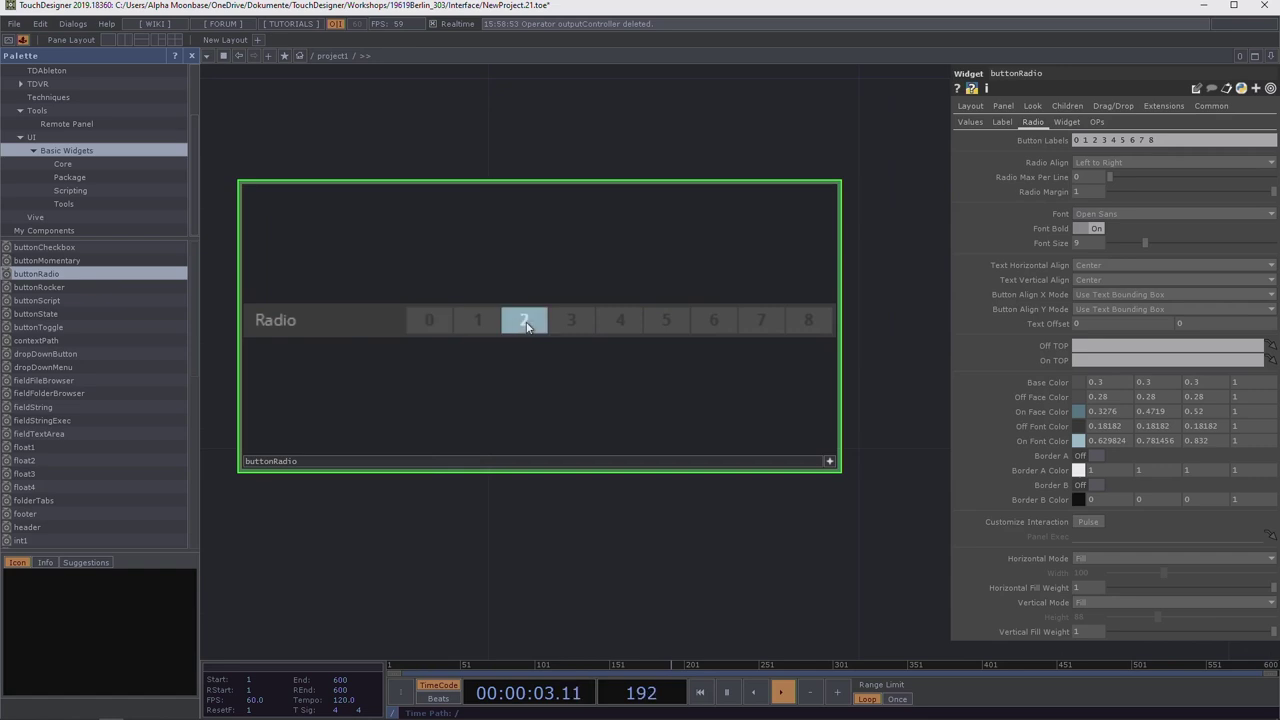
left_click(578, 320)
left_click(620, 322)
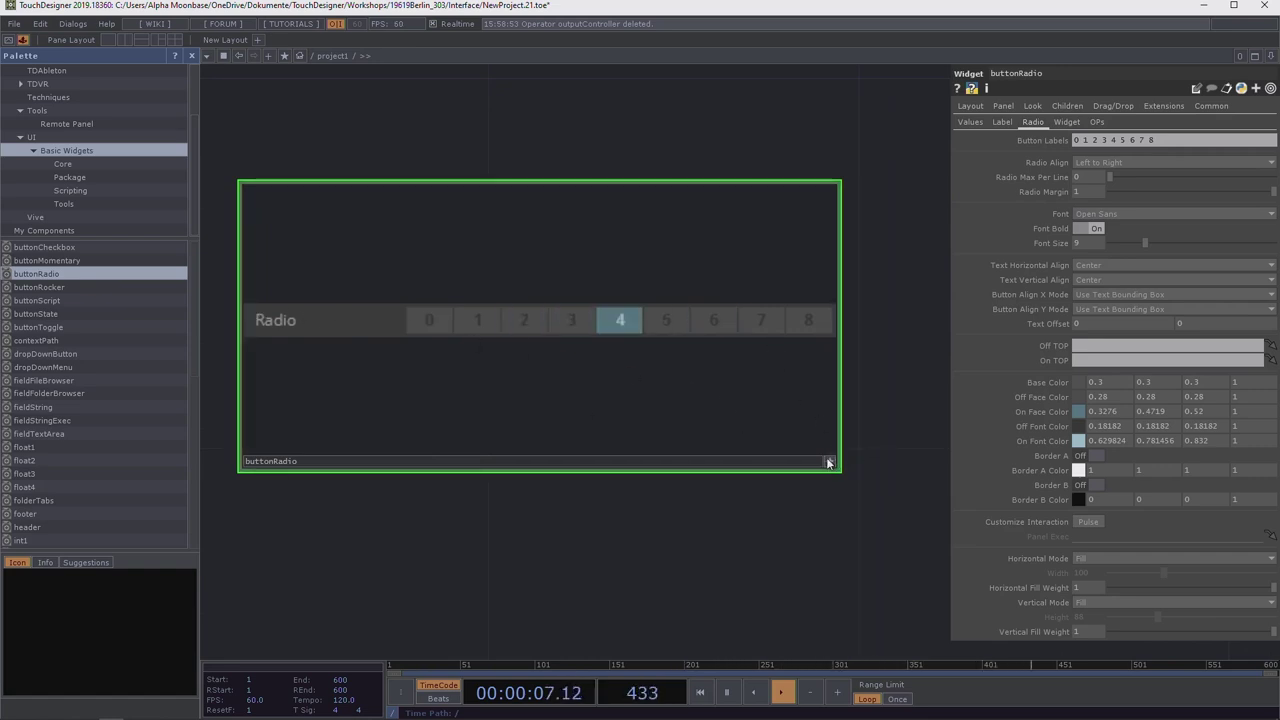
left_click(829, 461)
Place a masterButton widget from the palette's Core folder below the buttonRadio widget
left_click(97, 163)
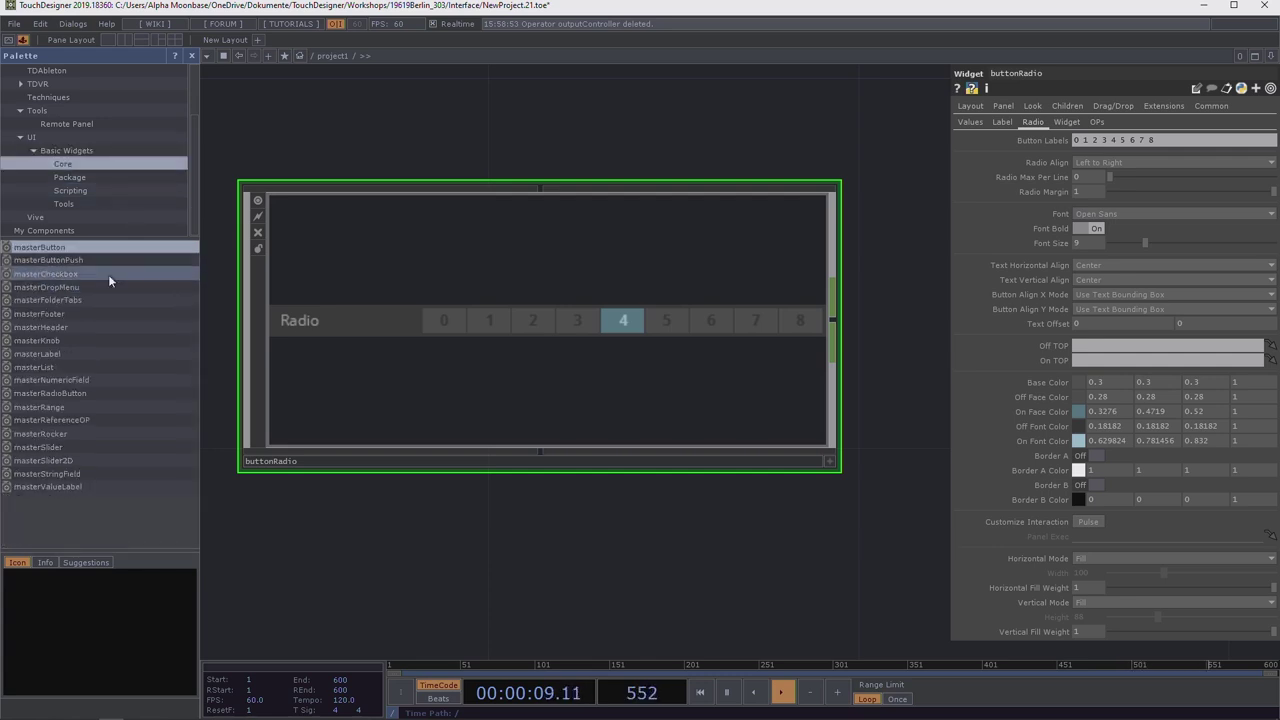
scroll(539, 360, "down", 2)
left_click_drag(564, 483, 530, 297)
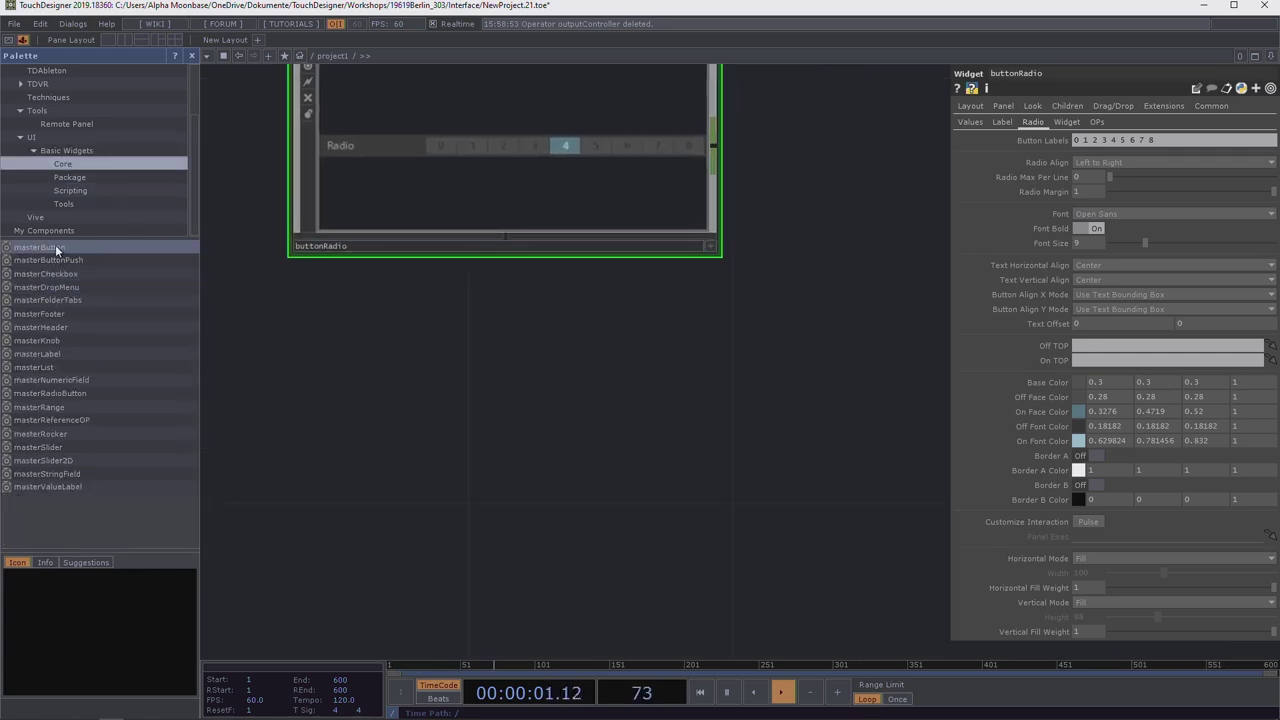
left_click_drag(40, 247, 474, 447)
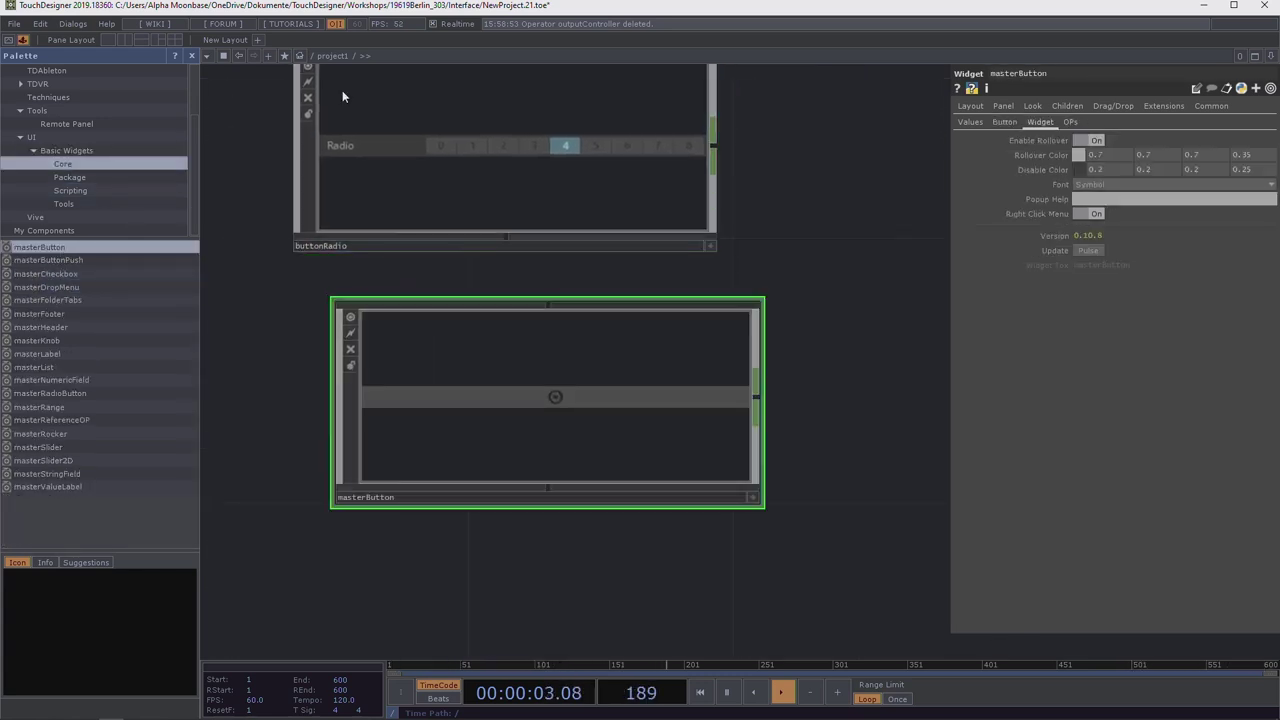
Delete the buttonRadio and masterButton widgets from the network and place a fresh masterButton
left_click(342, 90)
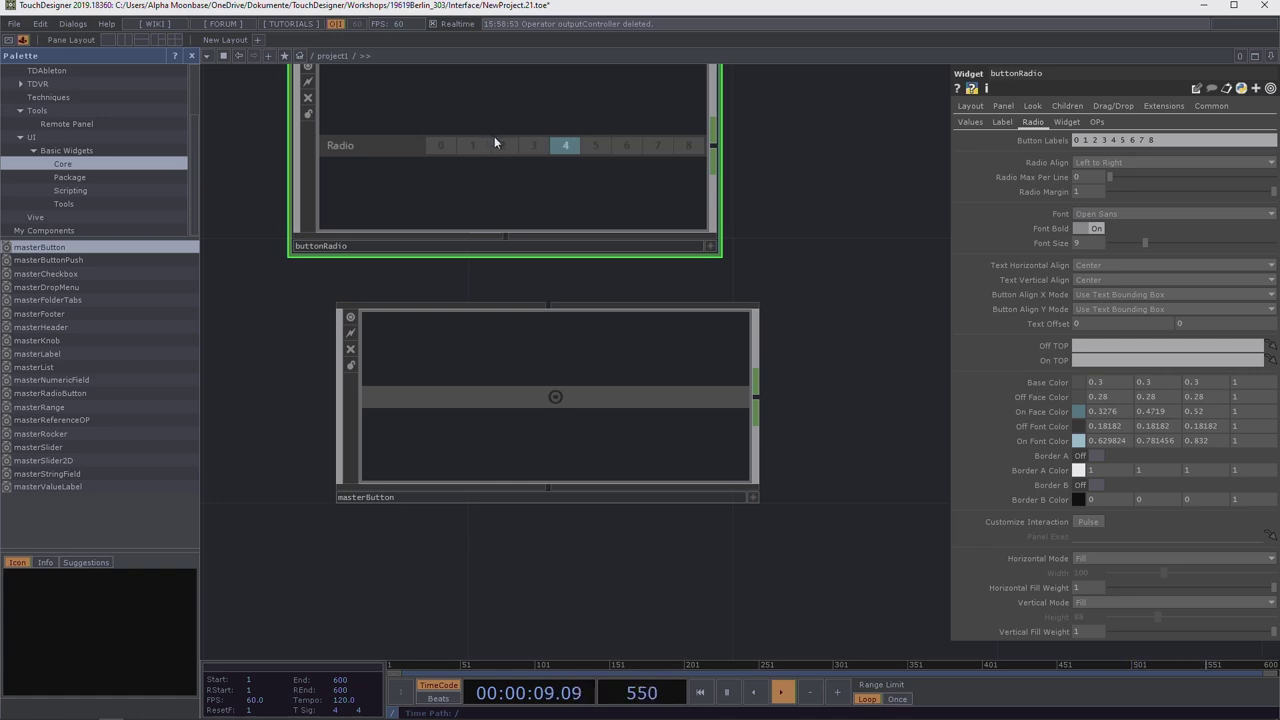
key("Delete")
left_click(560, 401)
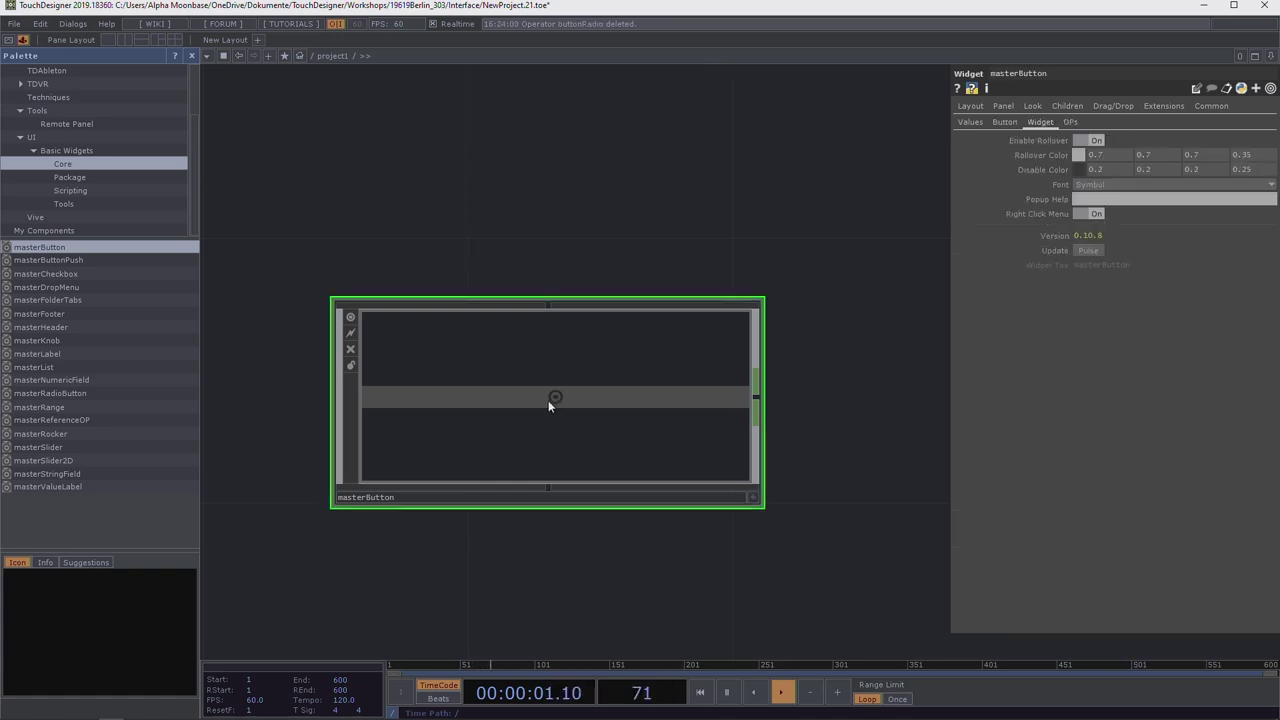
key("Delete")
left_click_drag(30, 248, 563, 454)
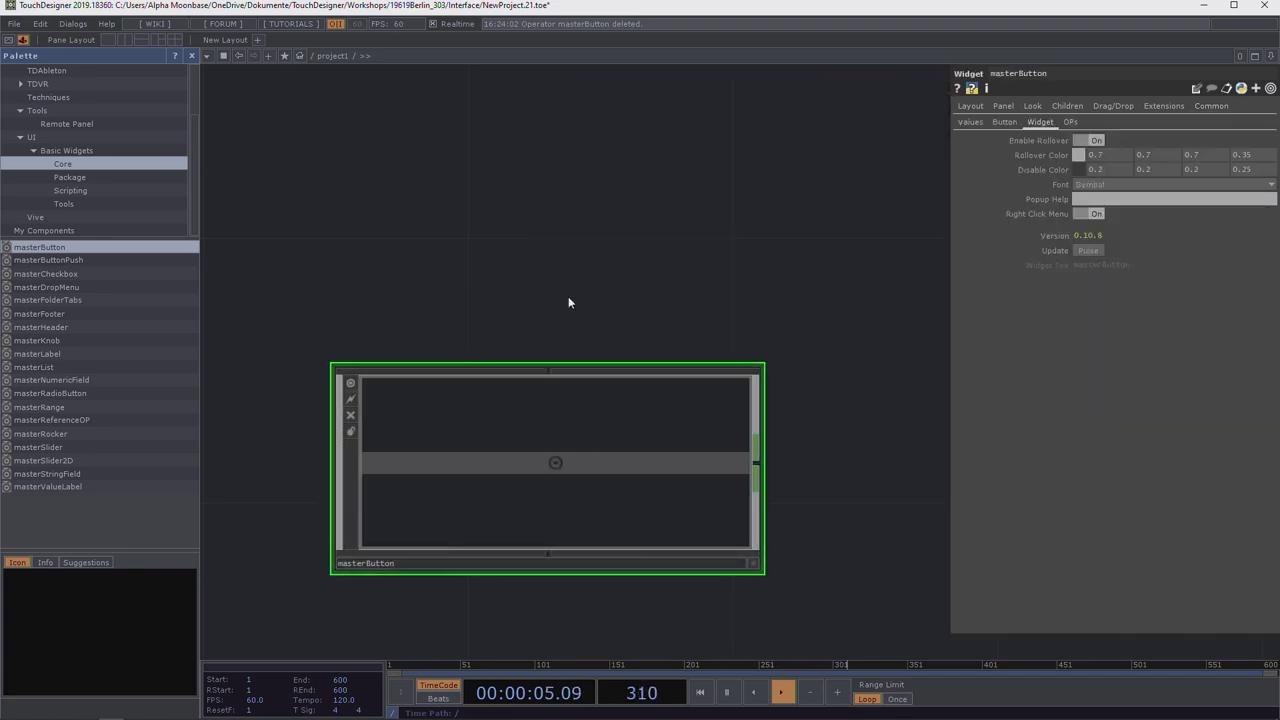
Replace the masterButton widget with a buttonMomentary widget from the Basic Widgets folder
left_click(87, 150)
left_click(540, 464)
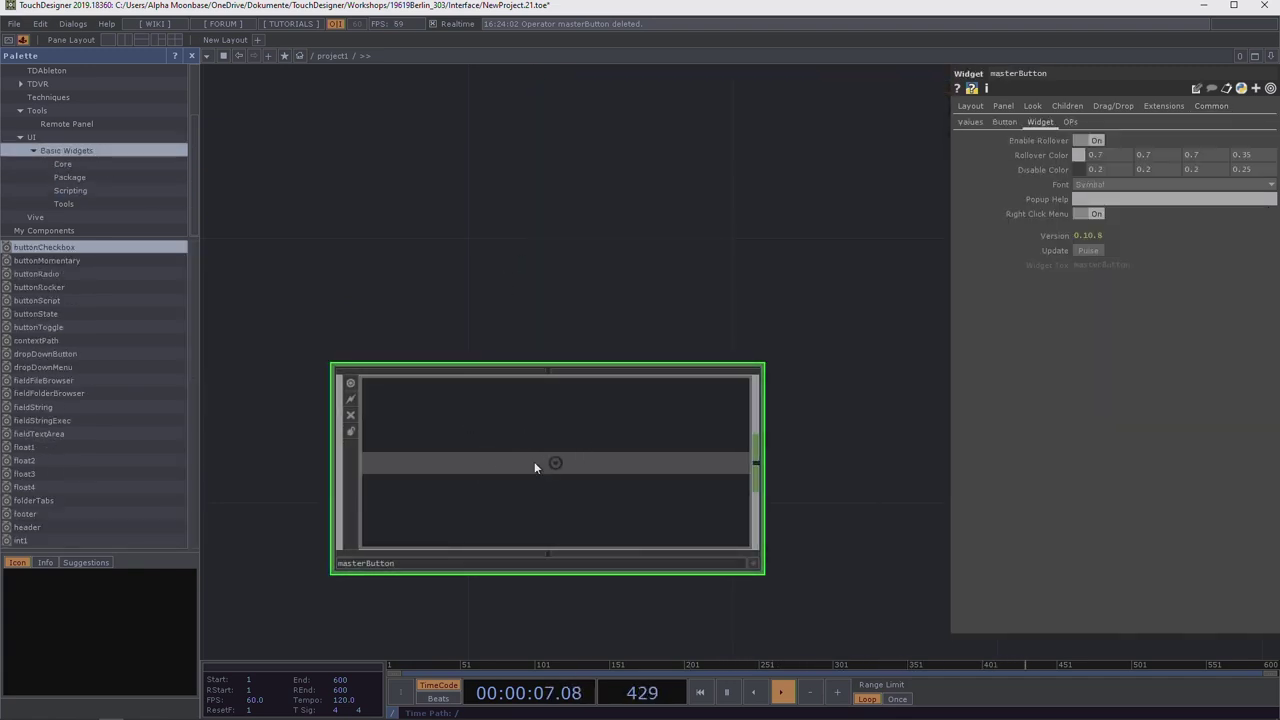
key("Delete")
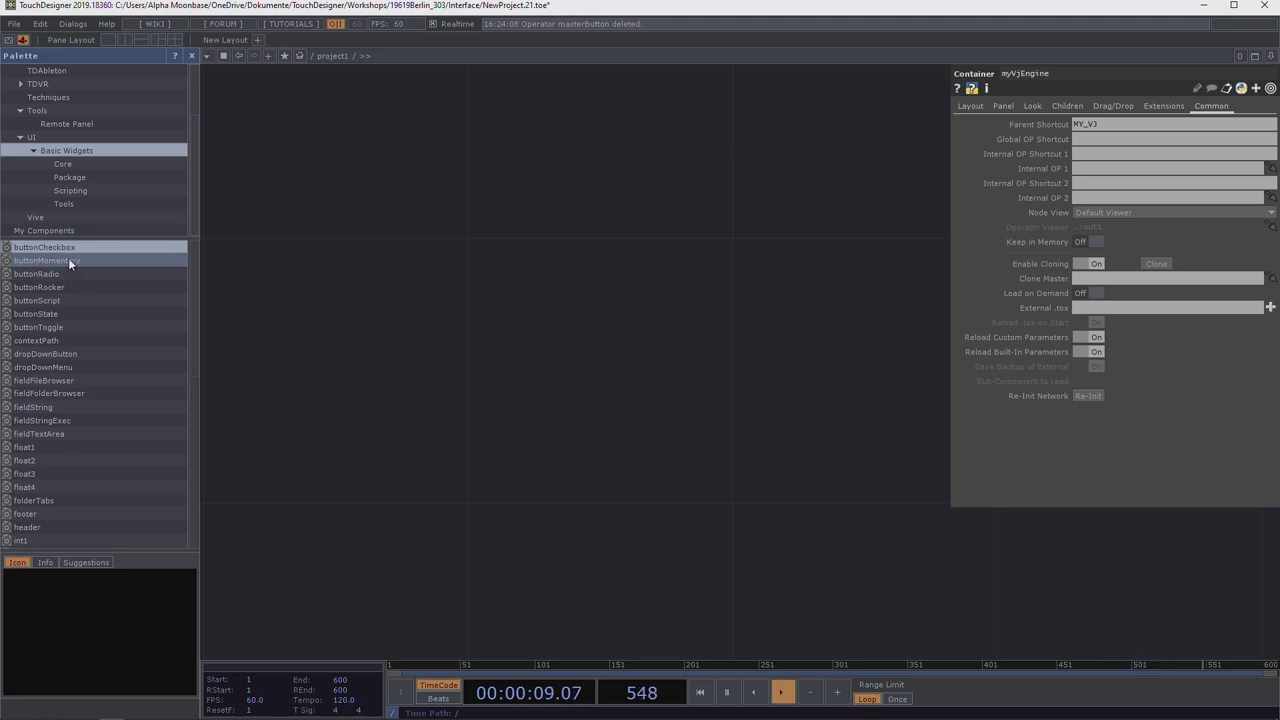
left_click_drag(54, 249, 582, 325)
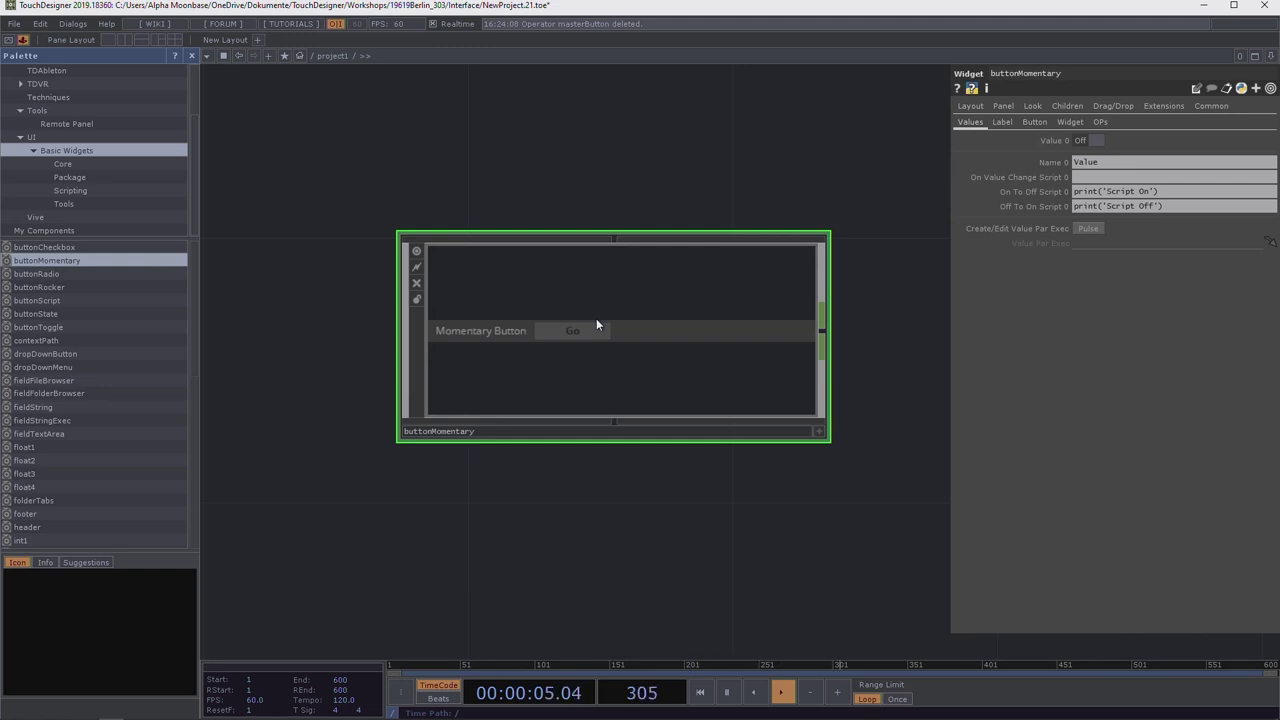
Add a standard Button COMP above the buttonMomentary widget
key("Tab")
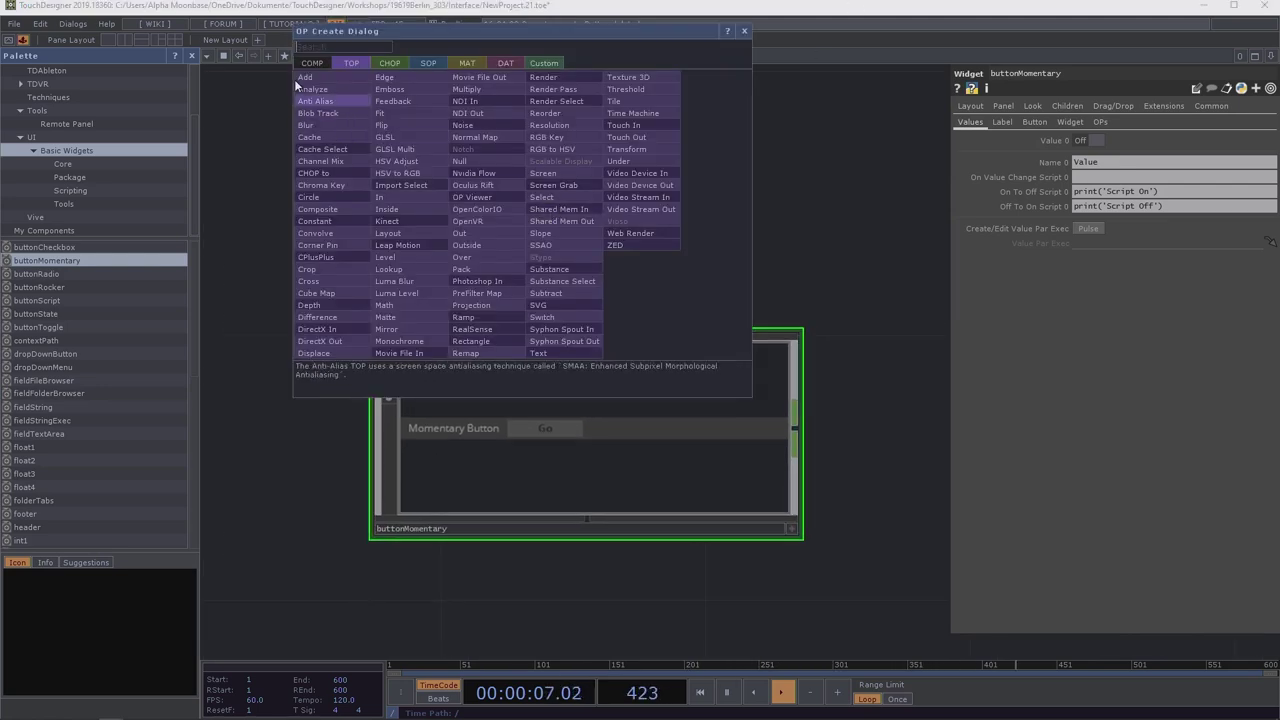
left_click(301, 61)
left_click(386, 89)
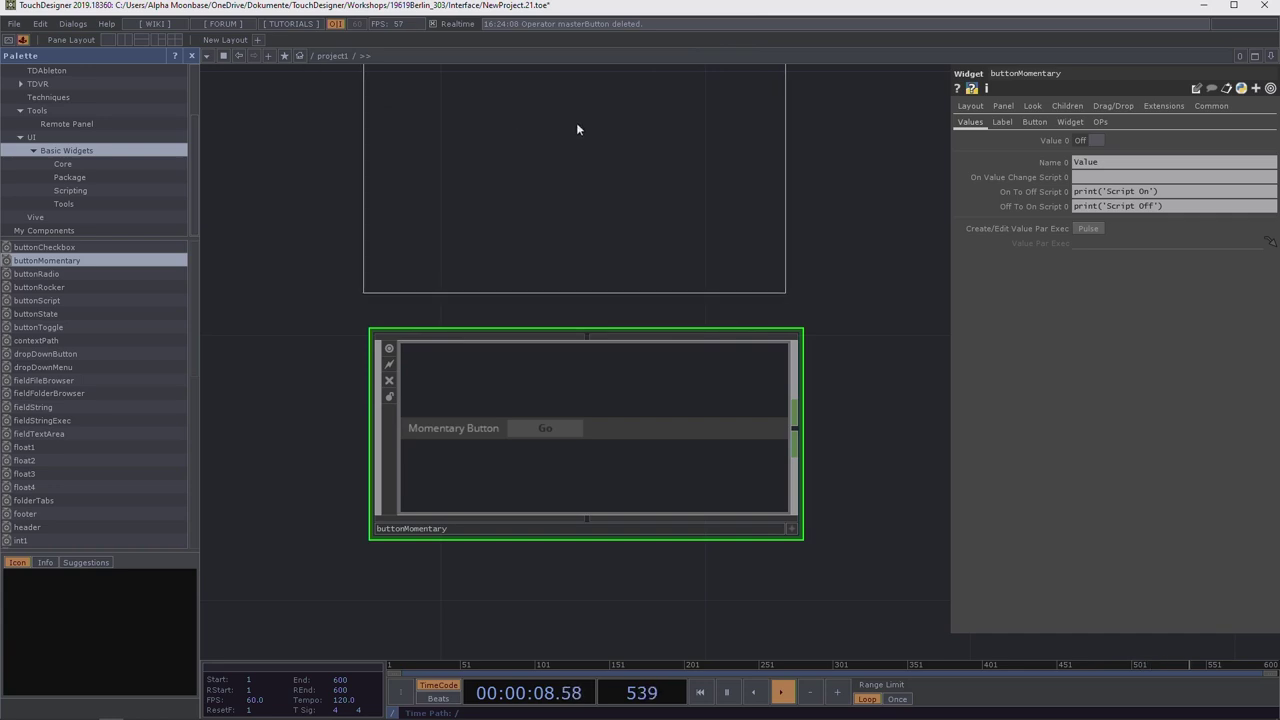
left_click(578, 128)
left_click_drag(899, 211, 835, 289)
scroll(829, 320, "down", 3)
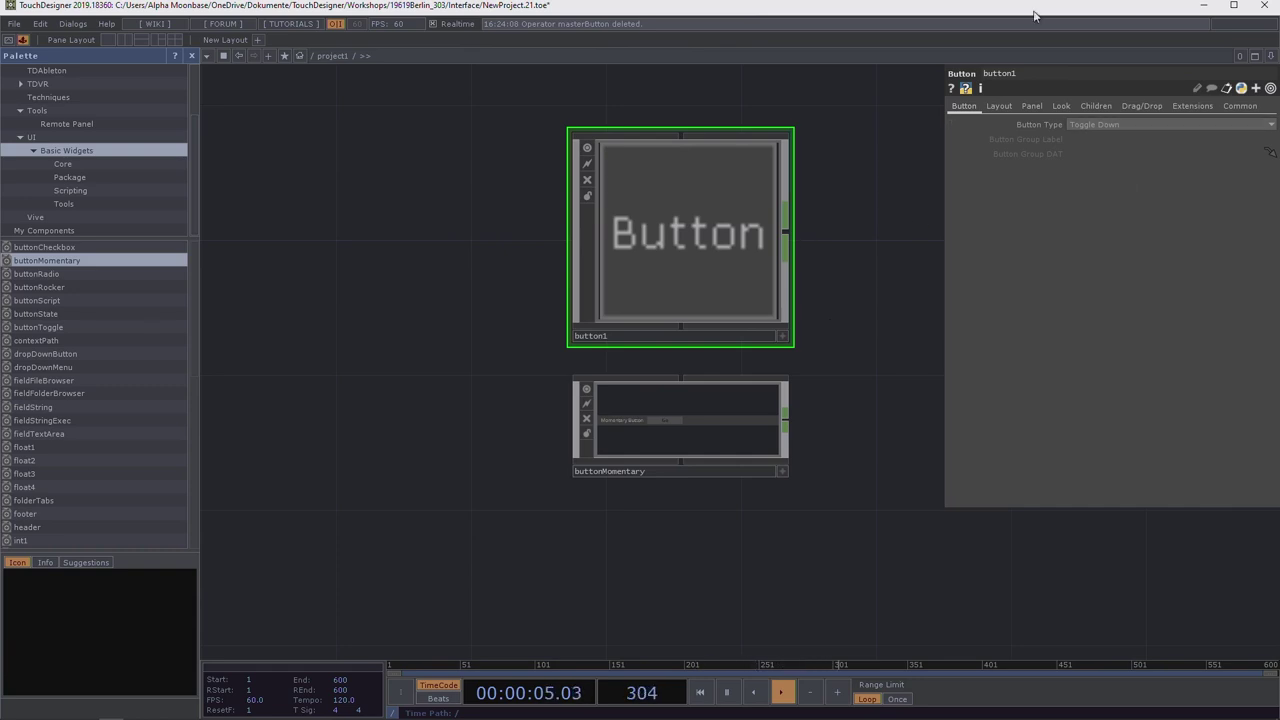
Examine the buttonMomentary widget's Label, Button, Widget and OPs parameter pages
left_click(757, 402)
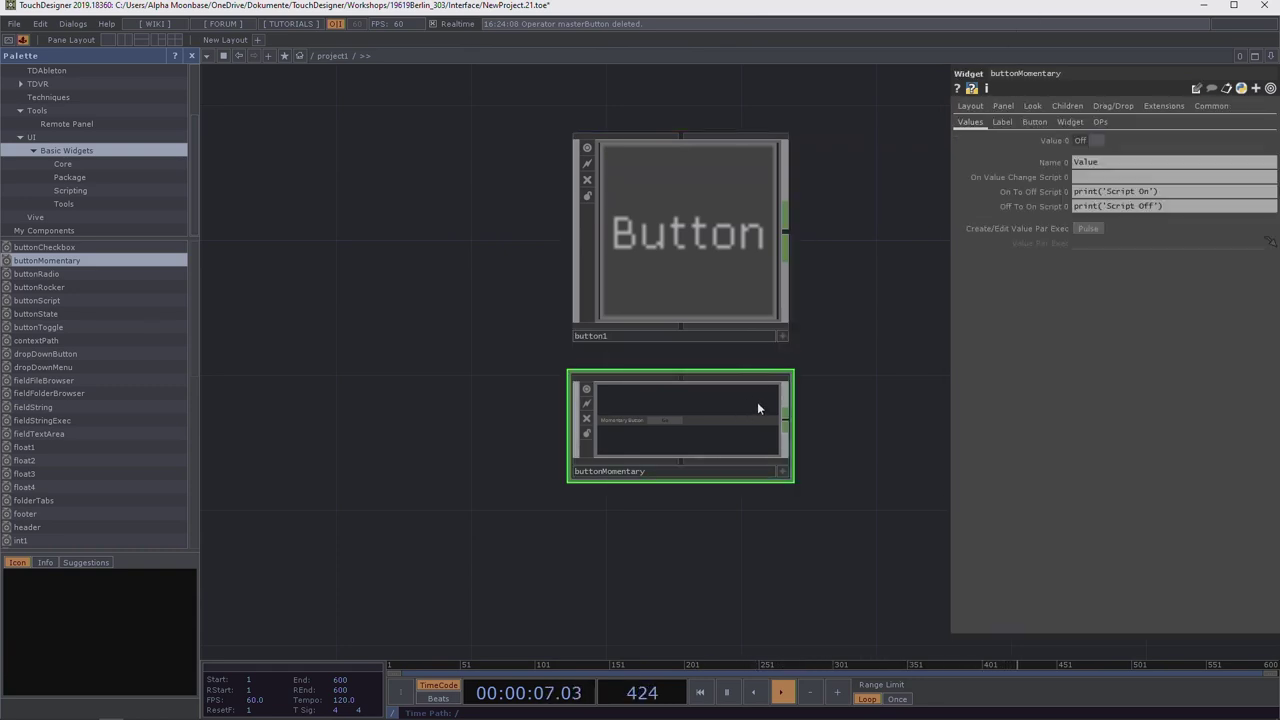
left_click(1002, 122)
left_click(1034, 122)
left_click(1069, 122)
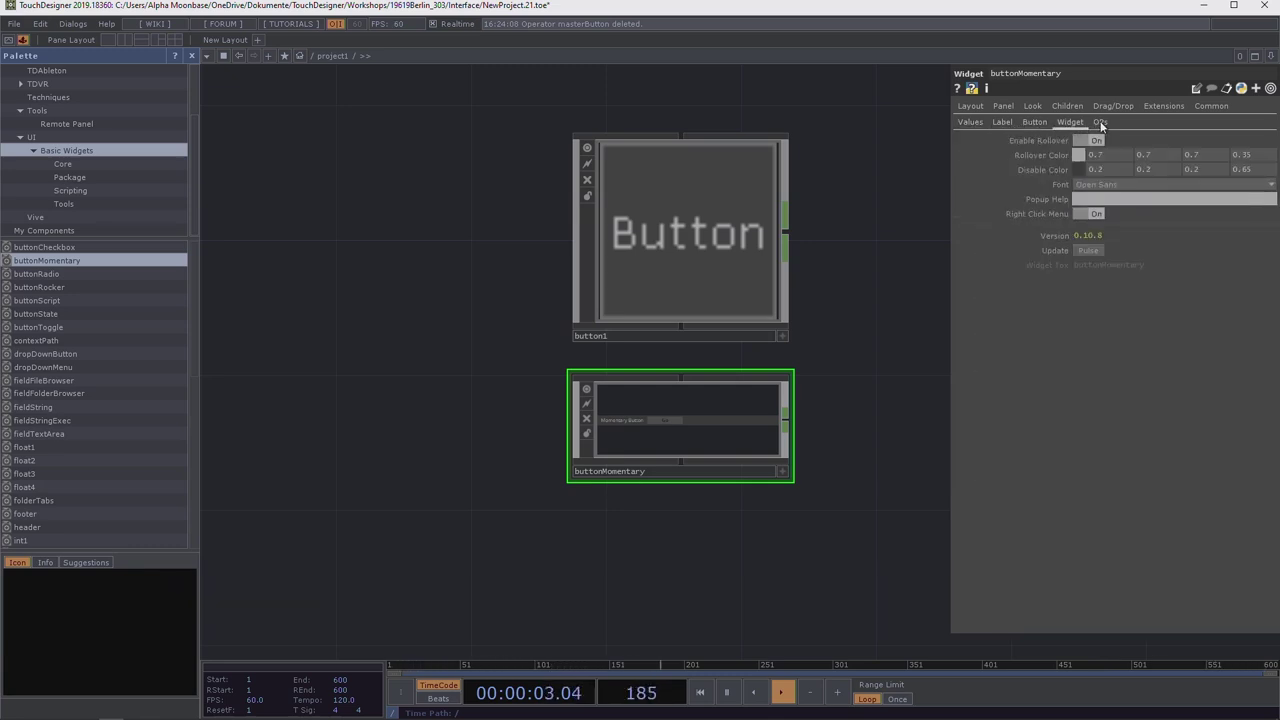
left_click(1099, 122)
left_click(1069, 122)
left_click(1033, 122)
Set the buttonMomentary widget's Widget Label to "This is a button"
left_click(1001, 122)
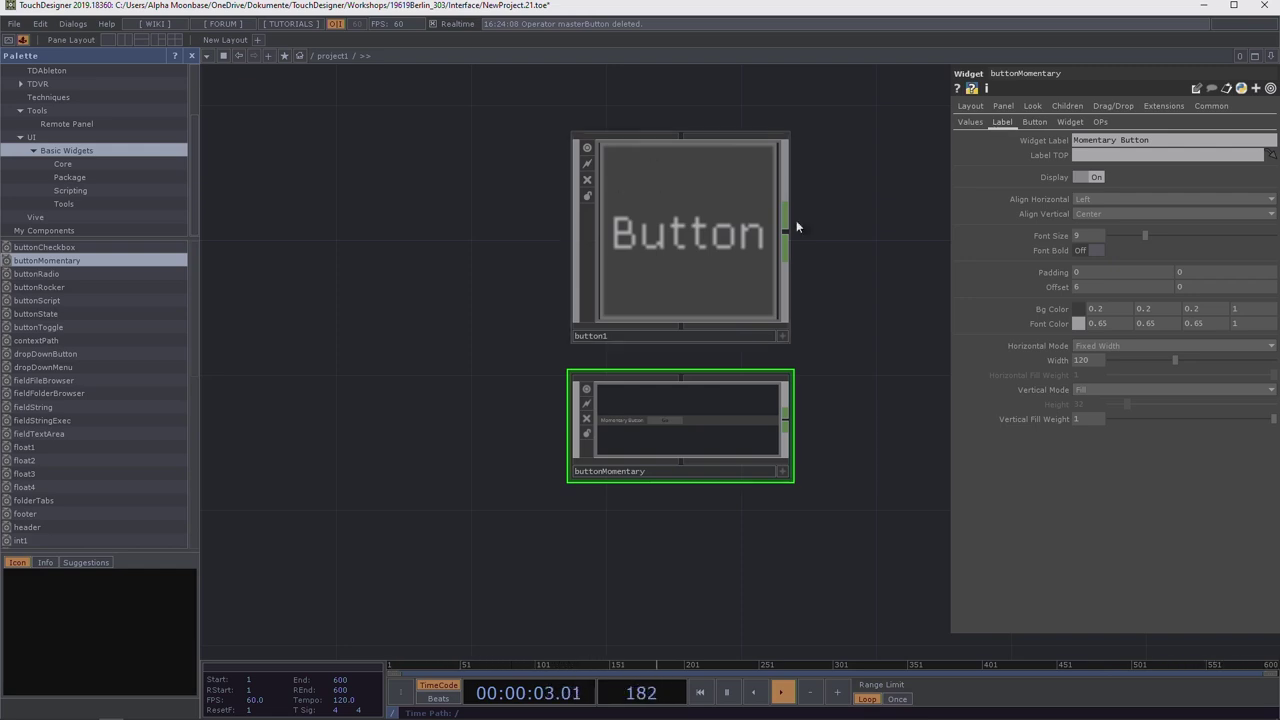
left_click(1155, 141)
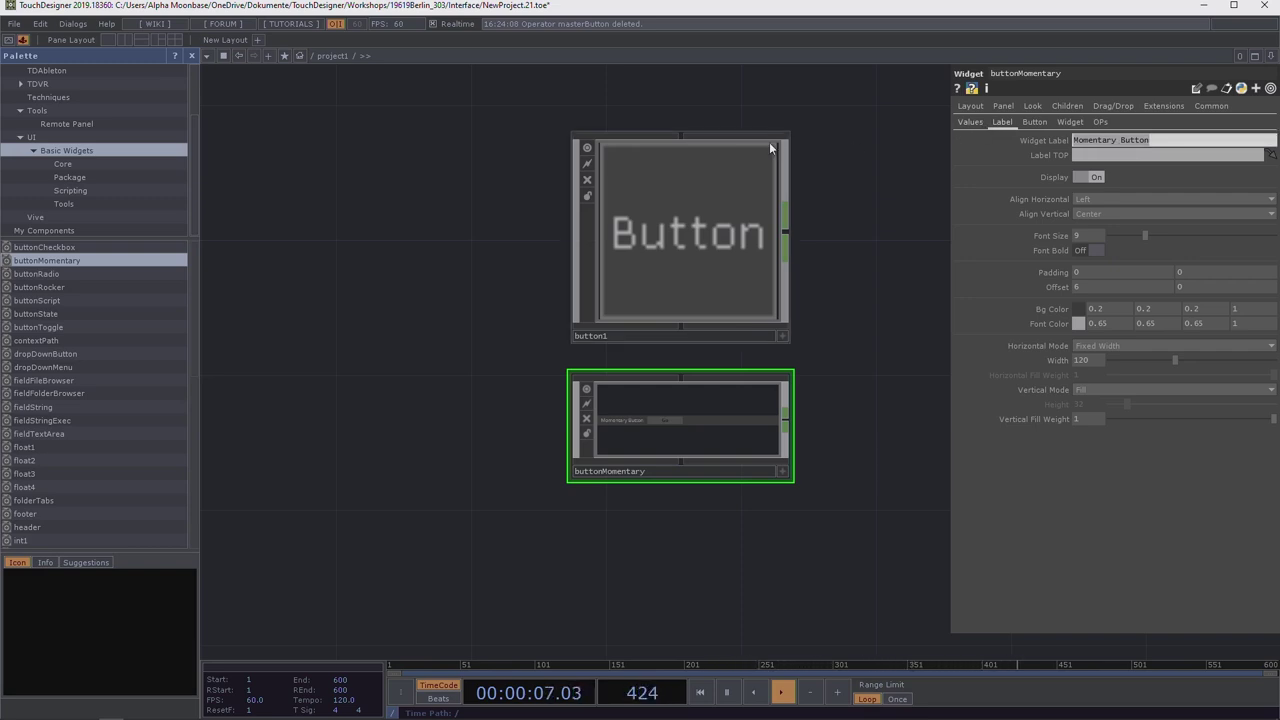
type("This is a butto")
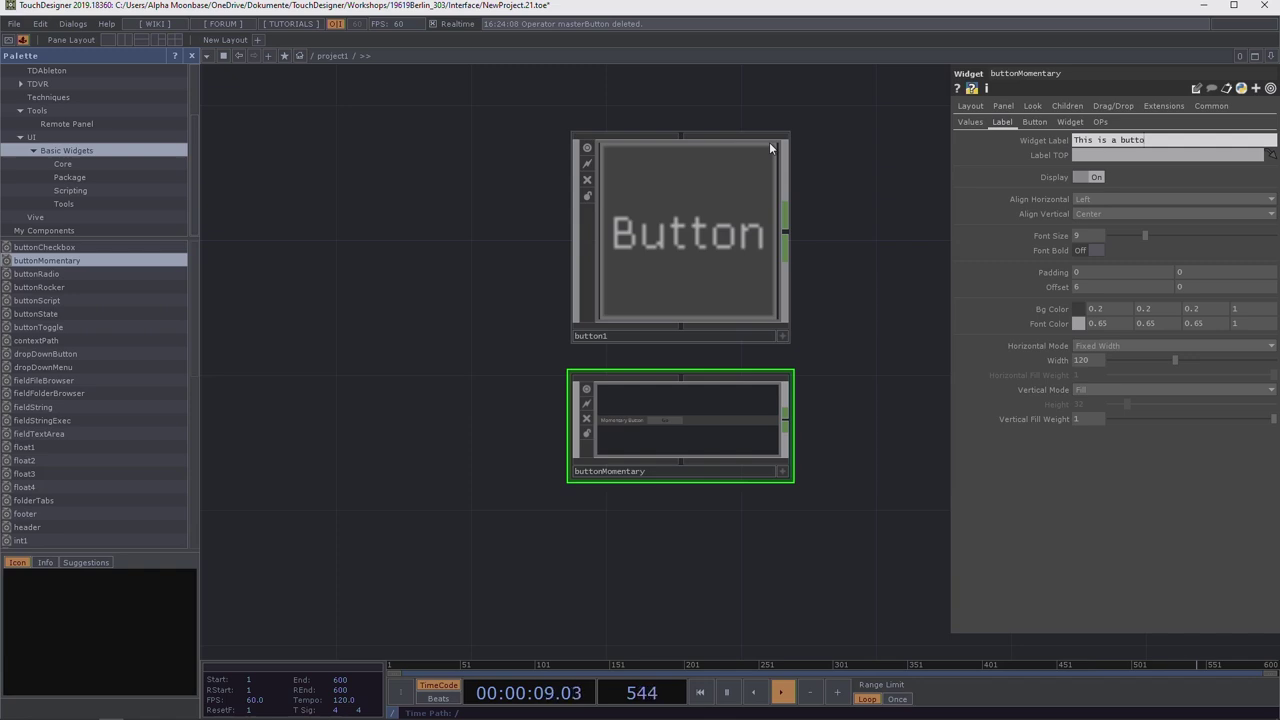
type("n")
key("Return")
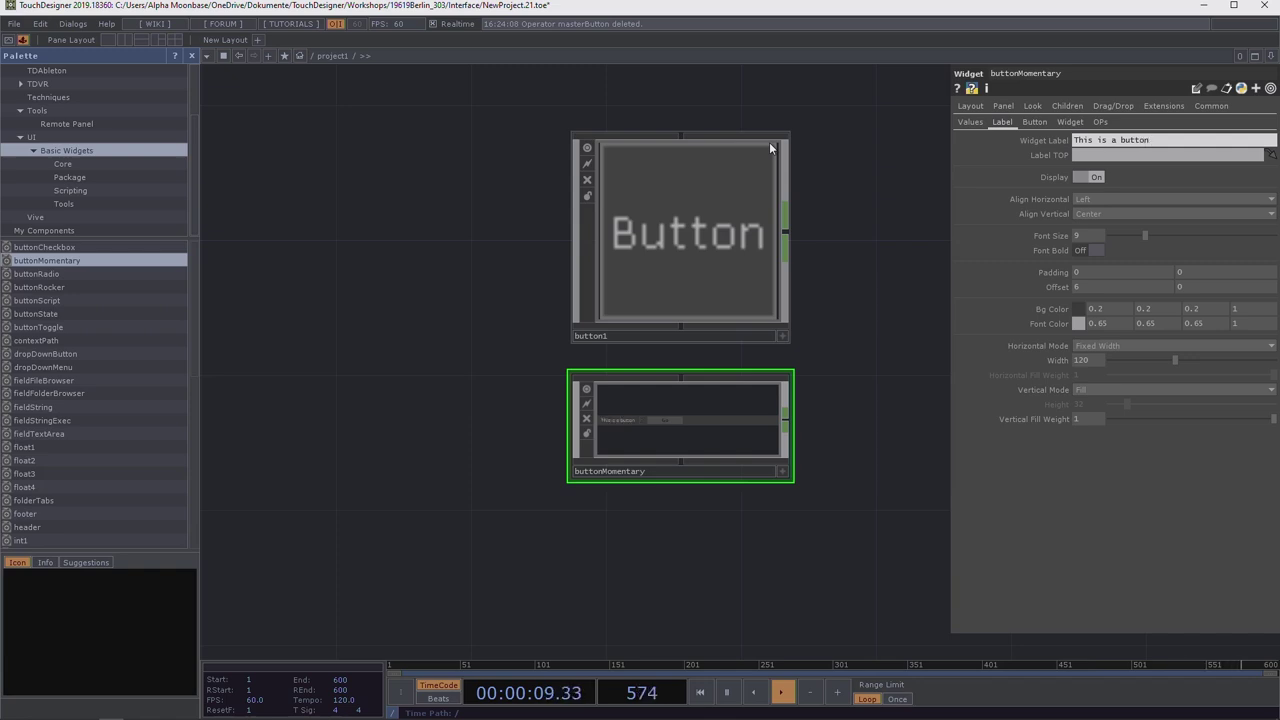
Change the Bg Color of the buttonMomentary widget's label to pure red (1, 0, 0)
left_click(1079, 310)
left_click(1065, 245)
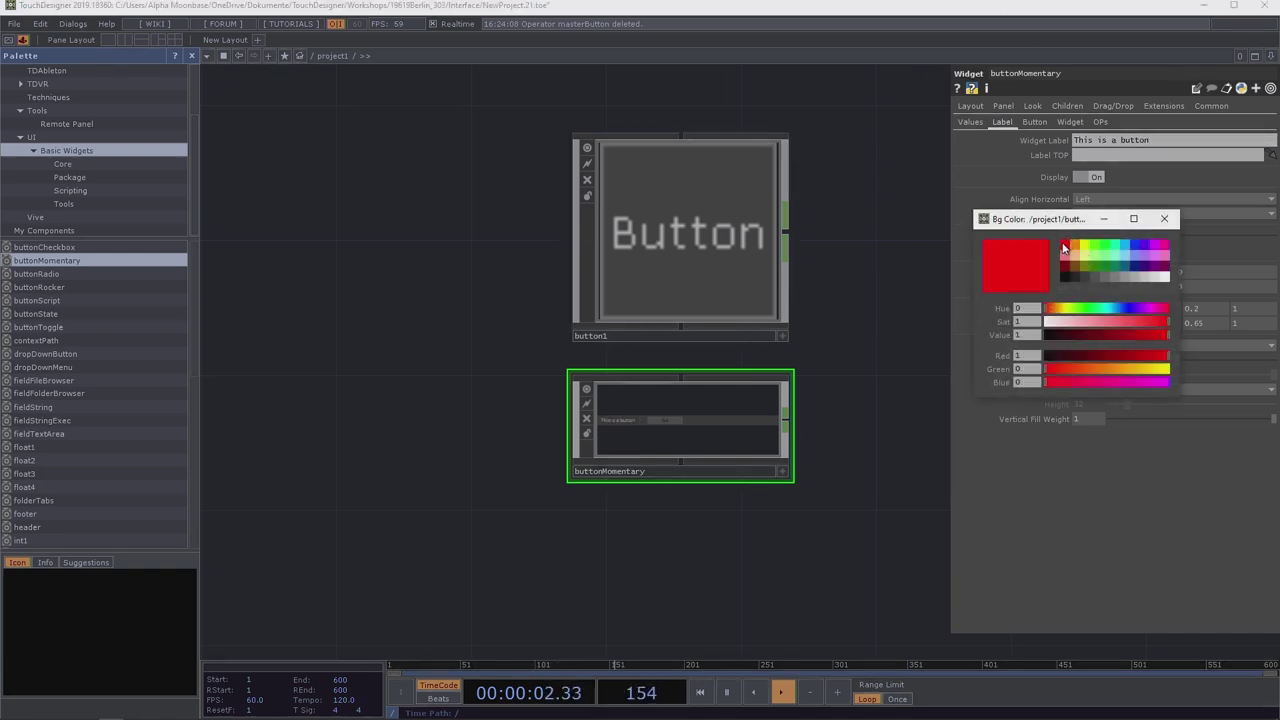
left_click(1164, 218)
scroll(686, 484, "up", 5)
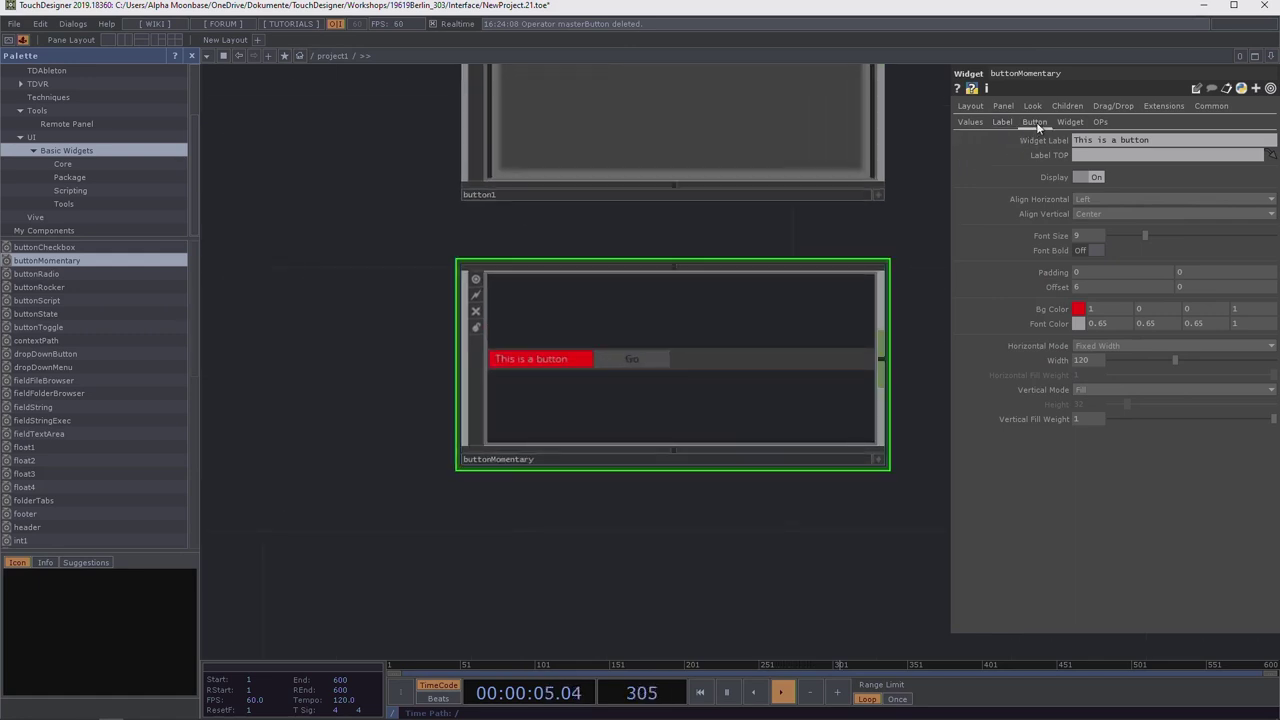
Inspect the buttonMomentary widget's Button parameters and its internal network, including the code component, and return to project1
left_click(1035, 122)
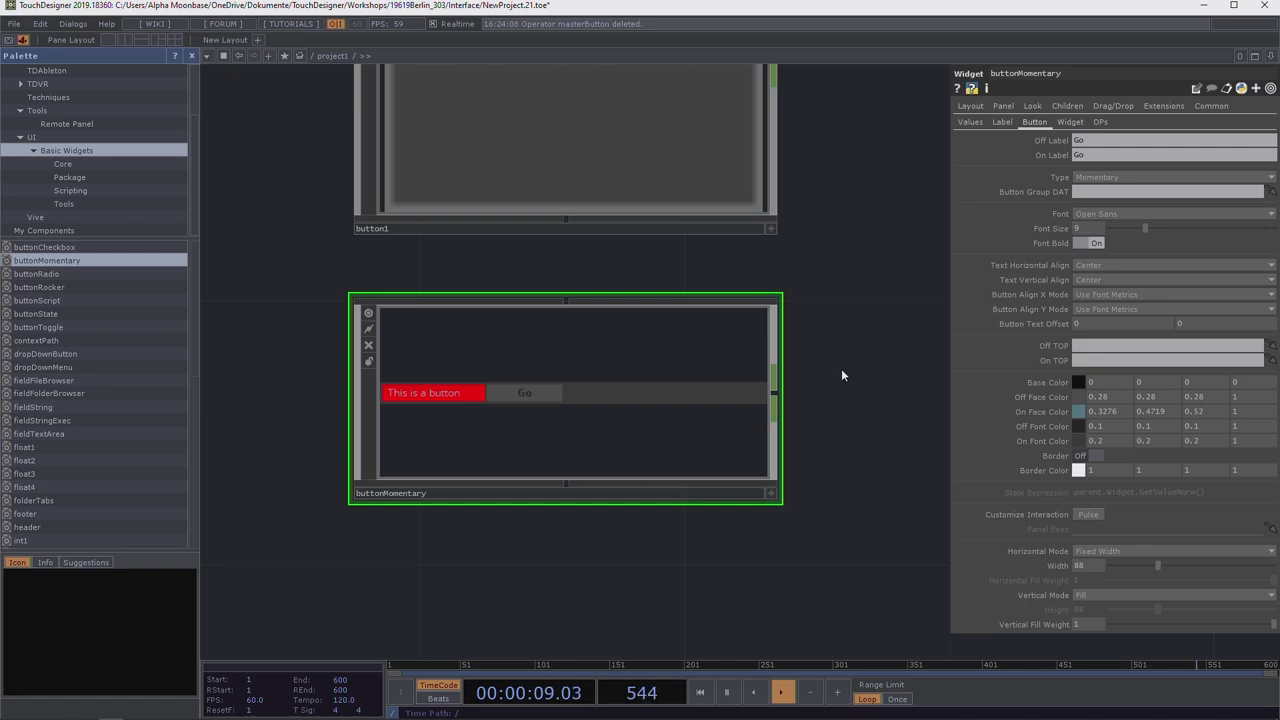
scroll(843, 365, "down", 3)
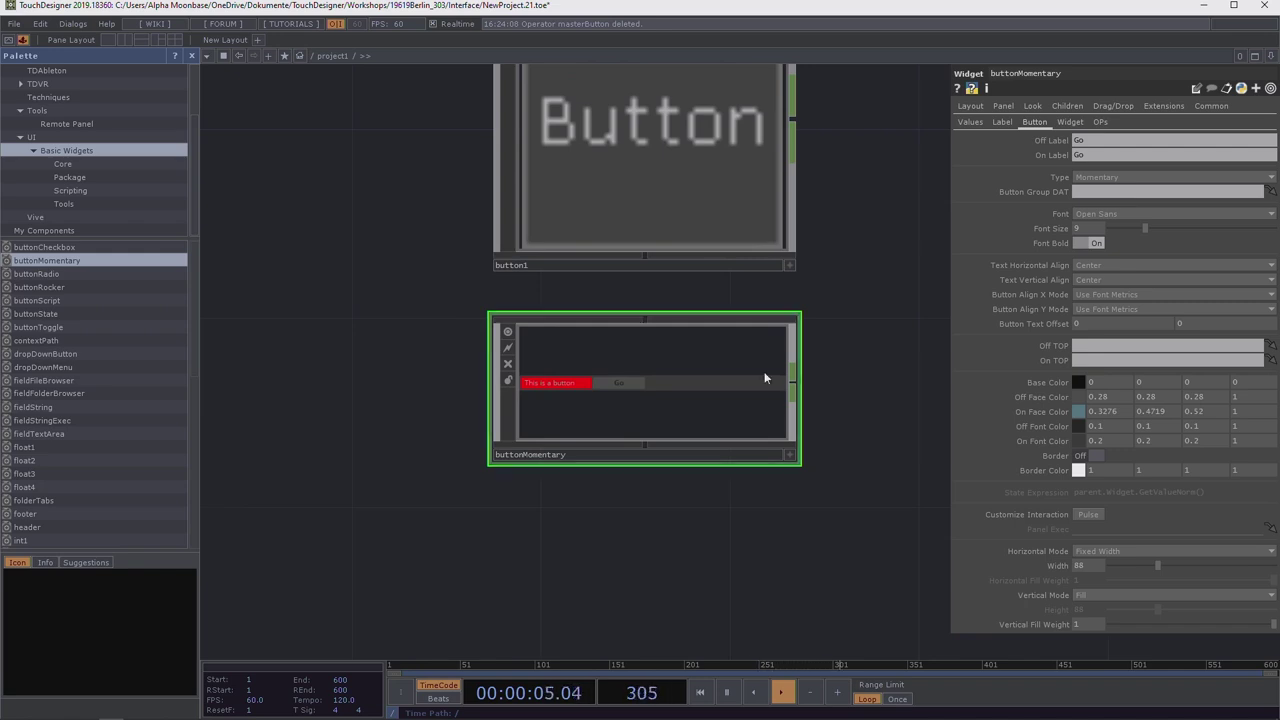
key("i")
scroll(663, 280, "down", 3)
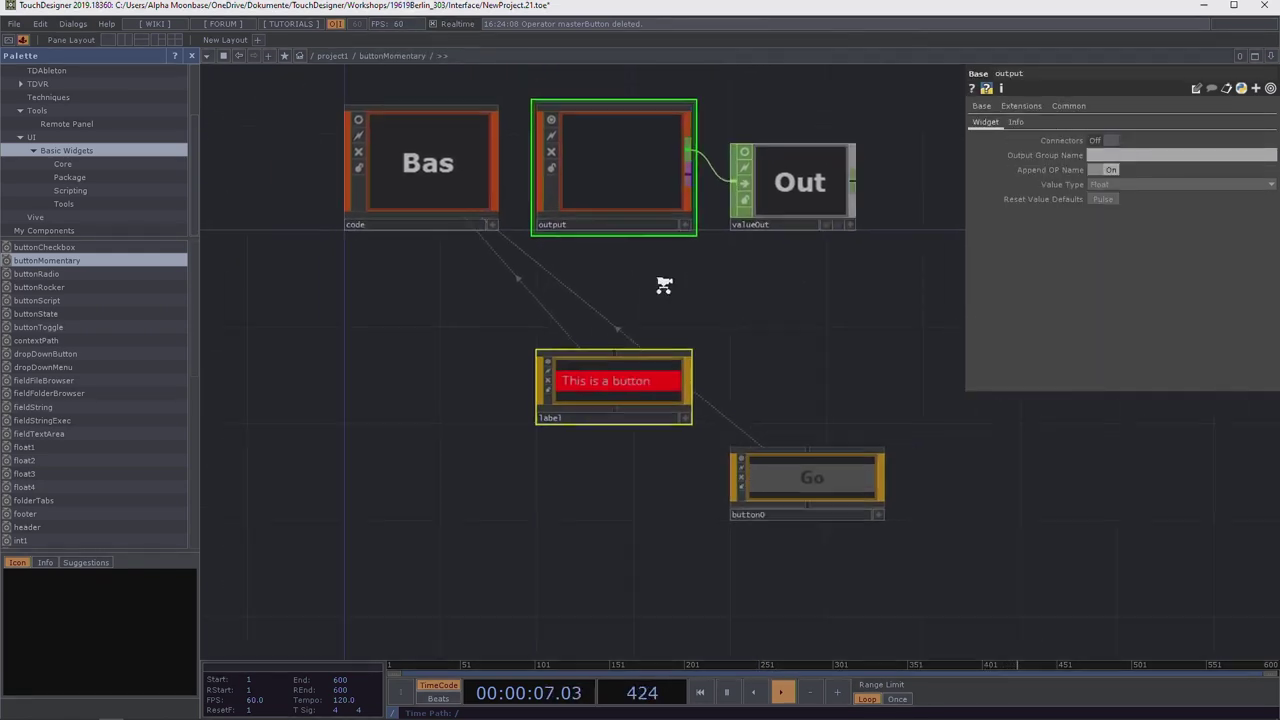
left_click_drag(555, 410, 359, 472)
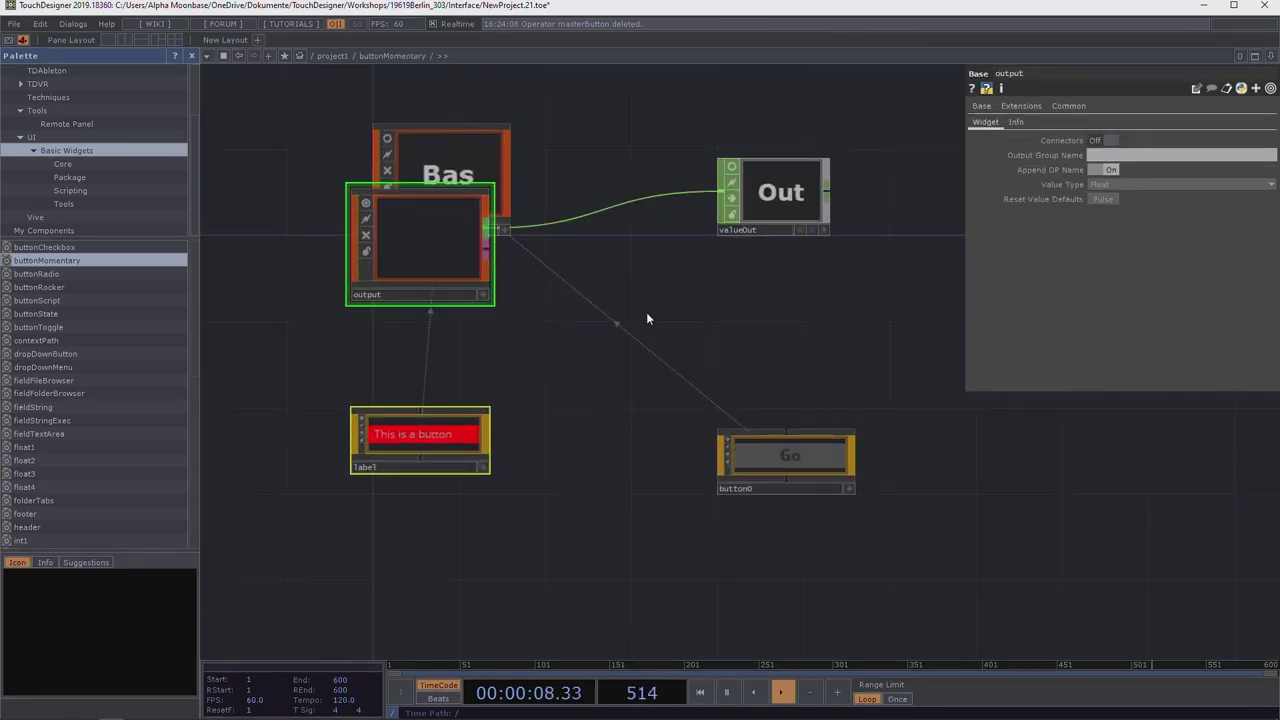
left_click(463, 150)
key("i")
key("i")
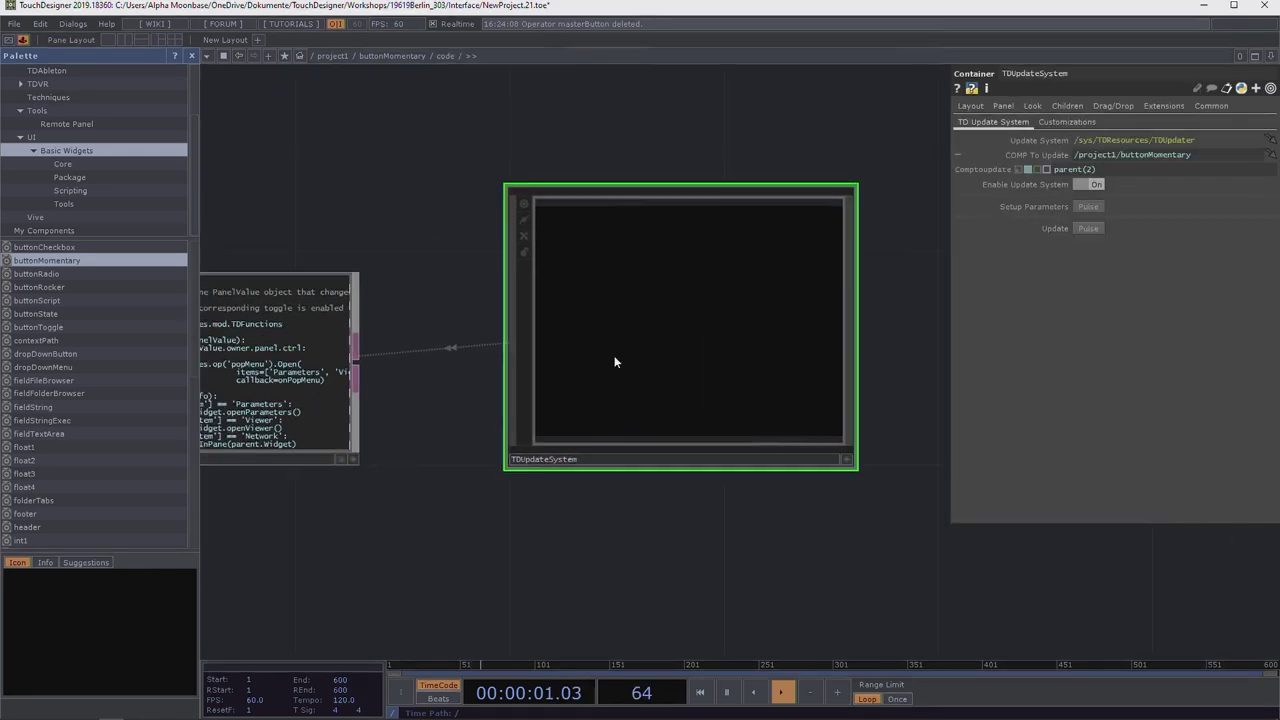
left_click(341, 57)
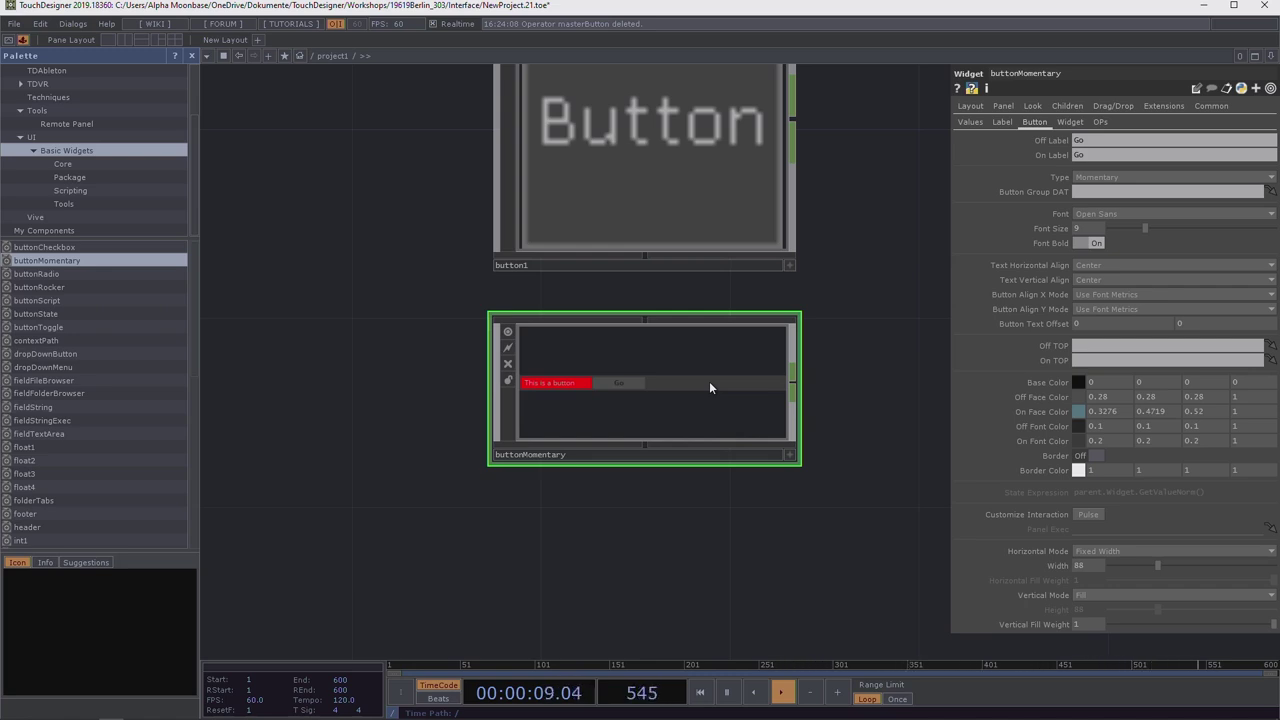
Delete the button1 component from the project1 network
left_click(543, 262)
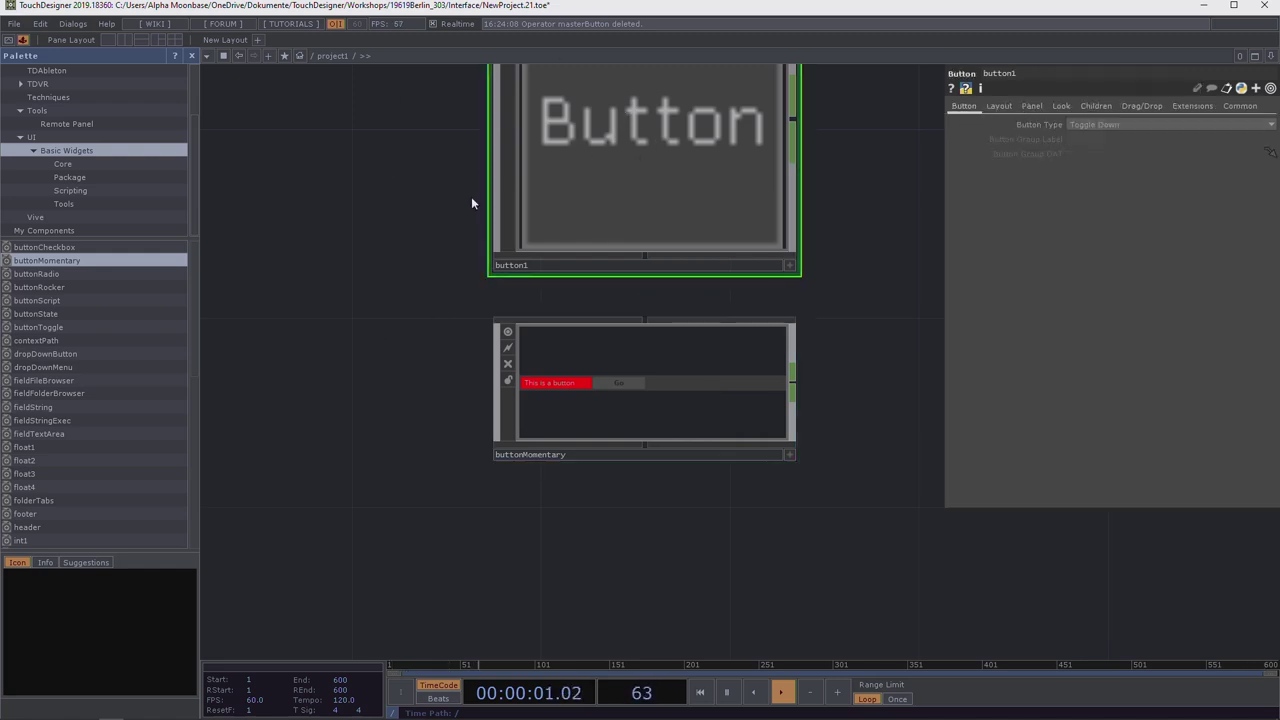
key("Delete")
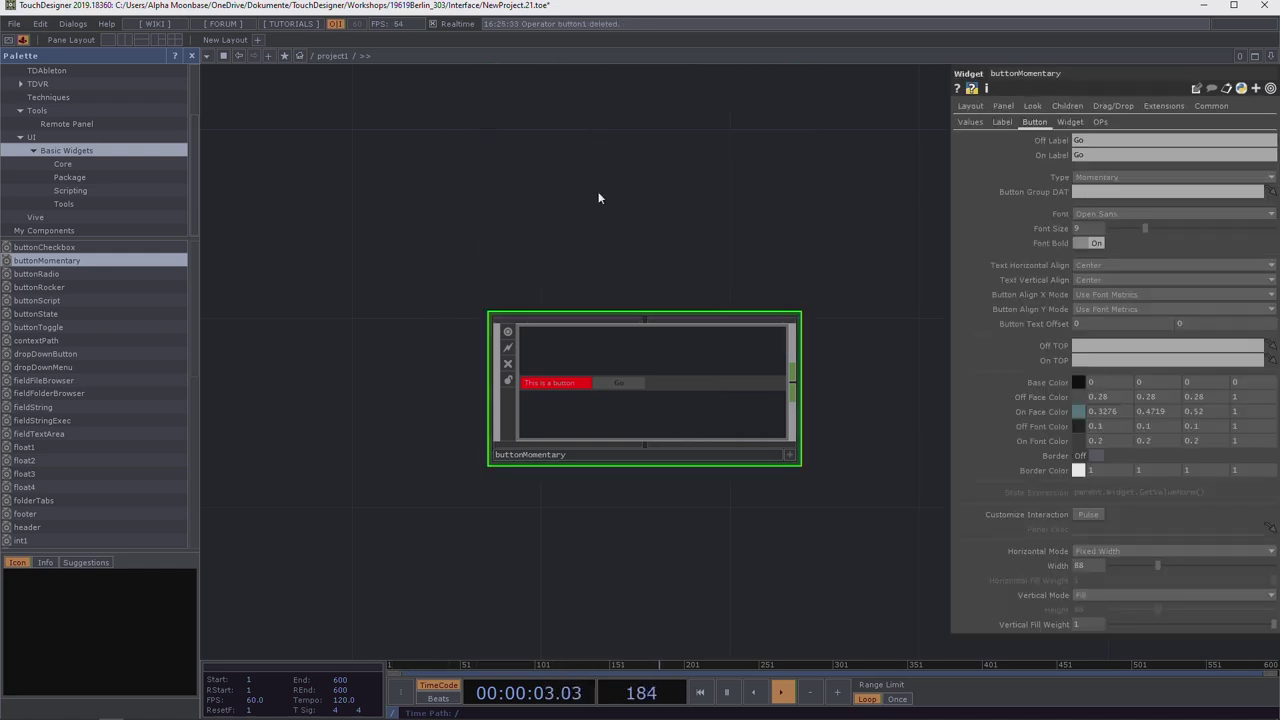
Add the float1 and float4 Basic Widgets to the project1 network, above and below buttonMomentary
left_click_drag(600, 197, 467, 175)
scroll(440, 236, "down", 3)
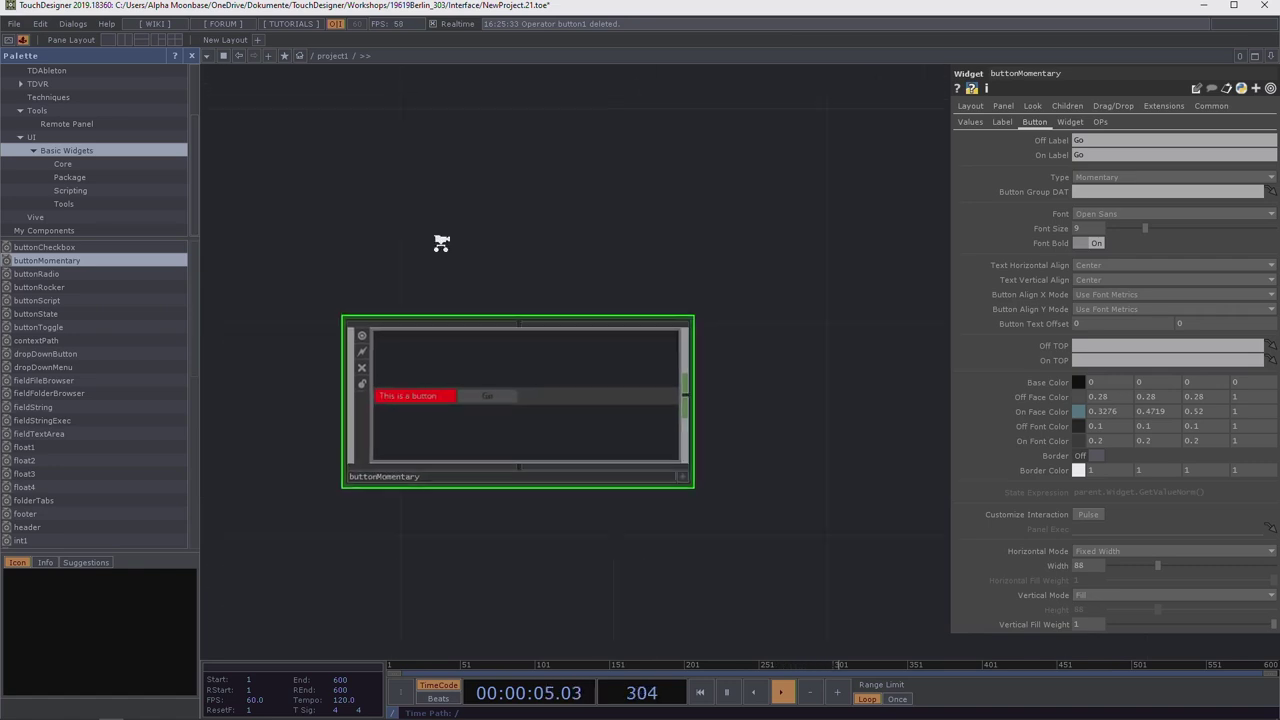
left_click_drag(35, 447, 372, 150)
left_click_drag(493, 97, 384, 109)
left_click_drag(25, 487, 403, 406)
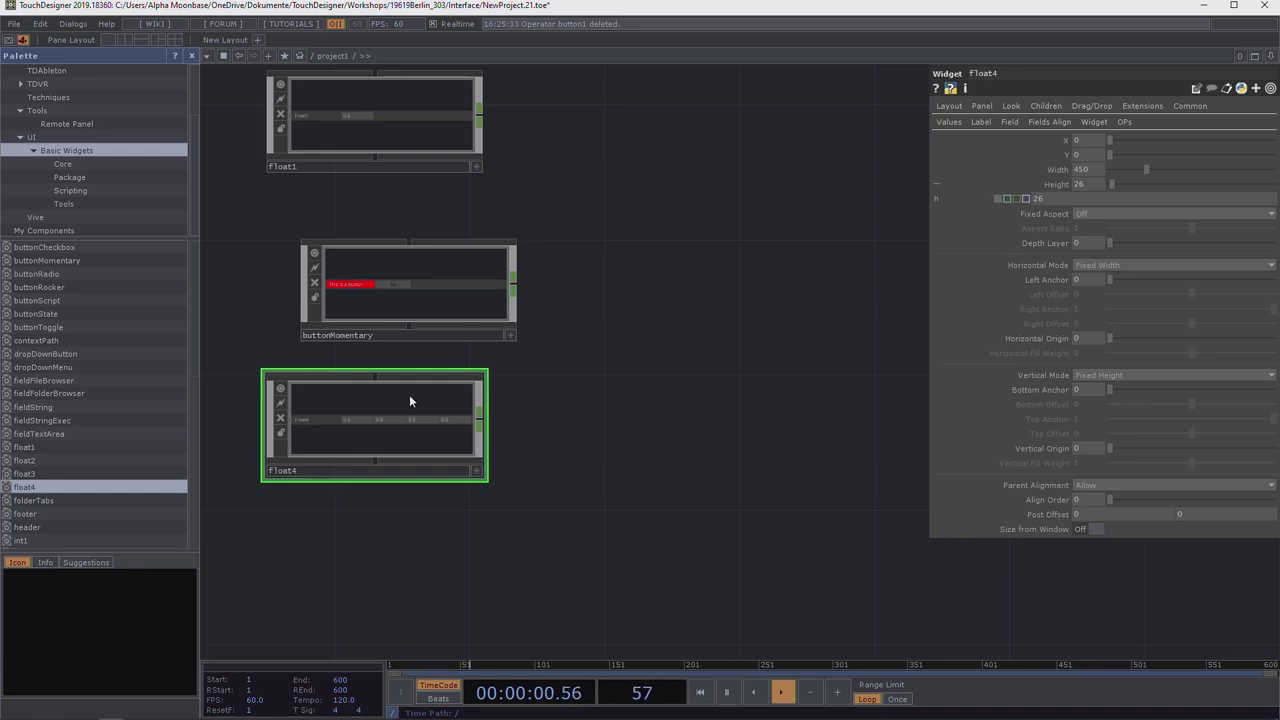
Add the slider3Hsv Basic Widget to the project1 network and frame it for a close view
scroll(60, 360, "down", 2)
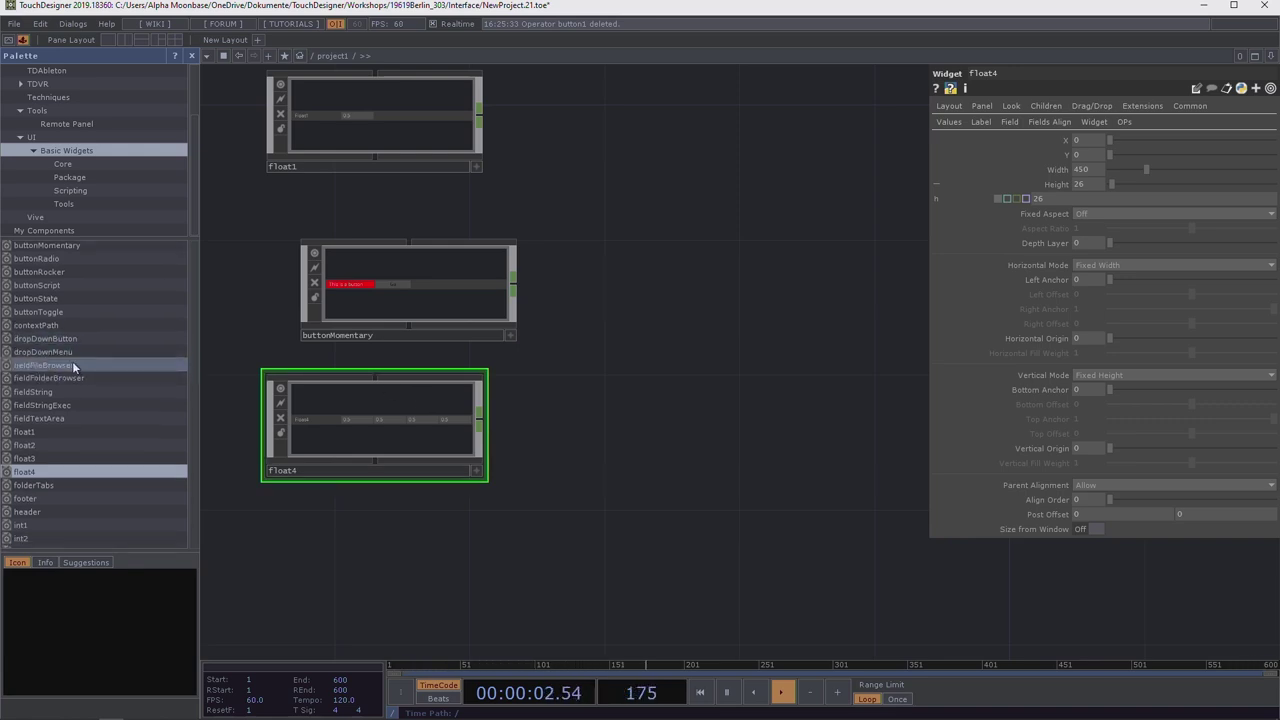
scroll(90, 394, "down", 7)
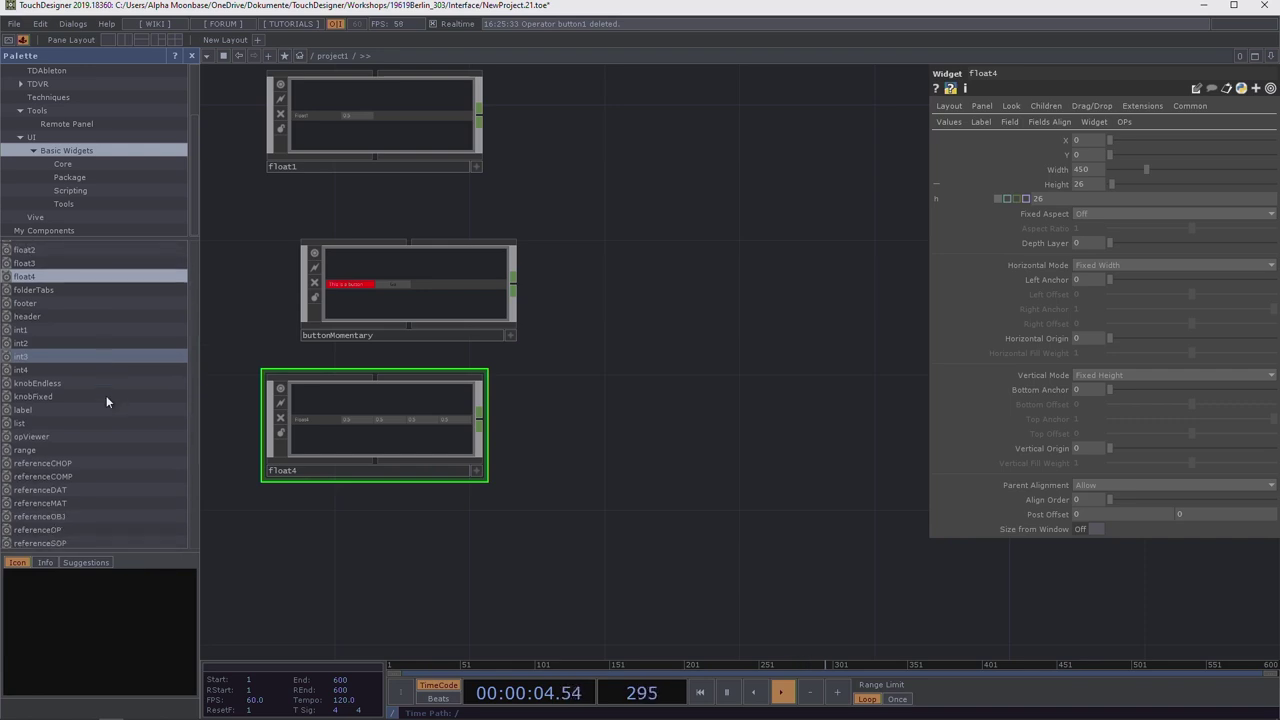
scroll(135, 414, "down", 2)
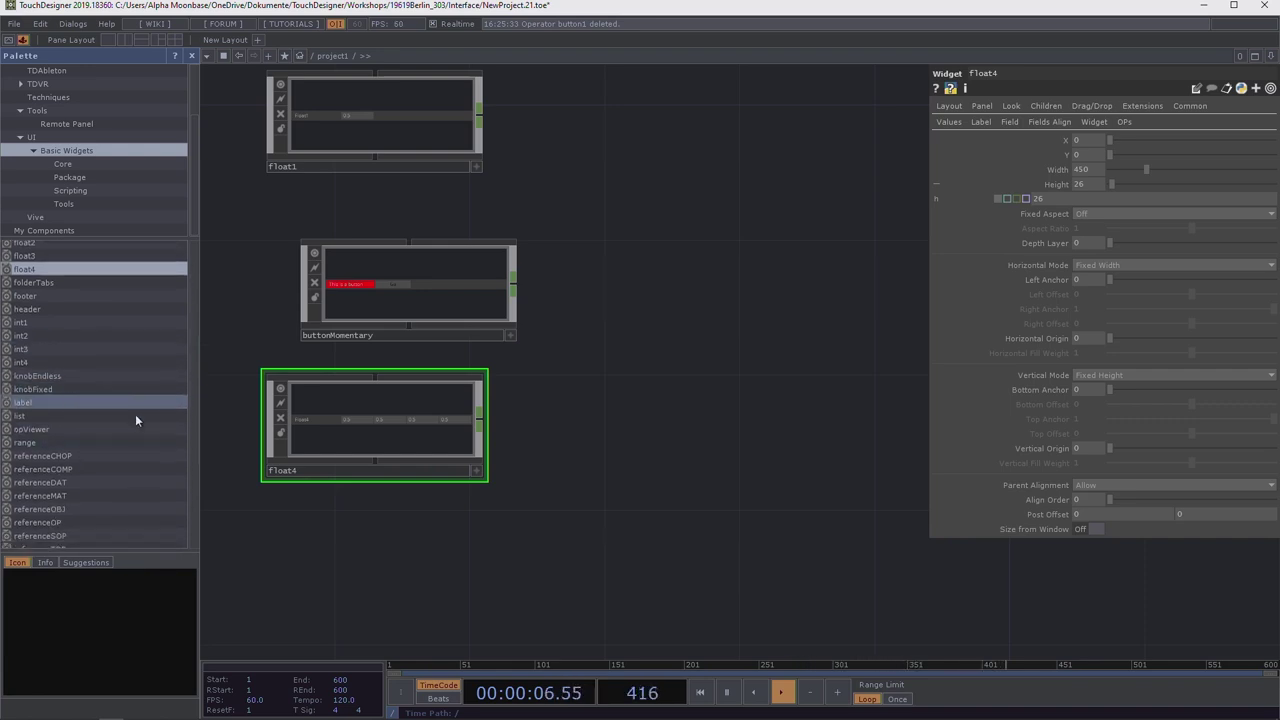
scroll(136, 417, "down", 5)
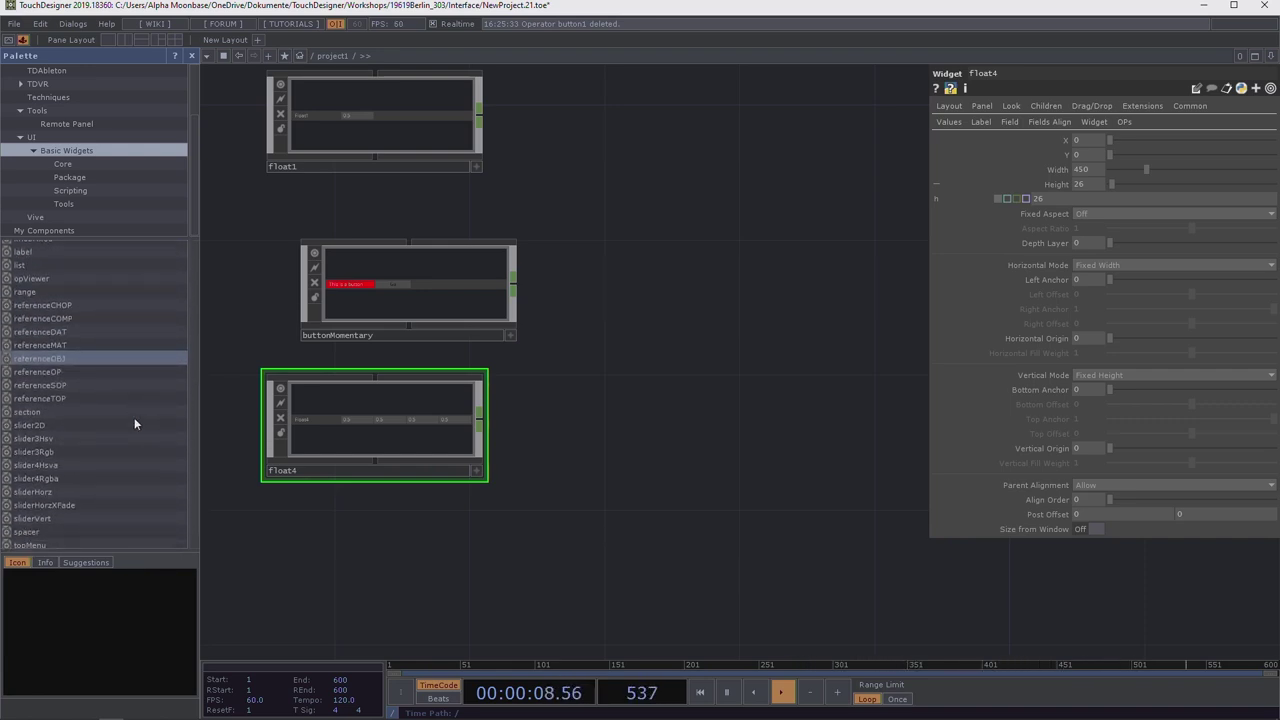
left_click_drag(48, 438, 700, 398)
key("shift+h")
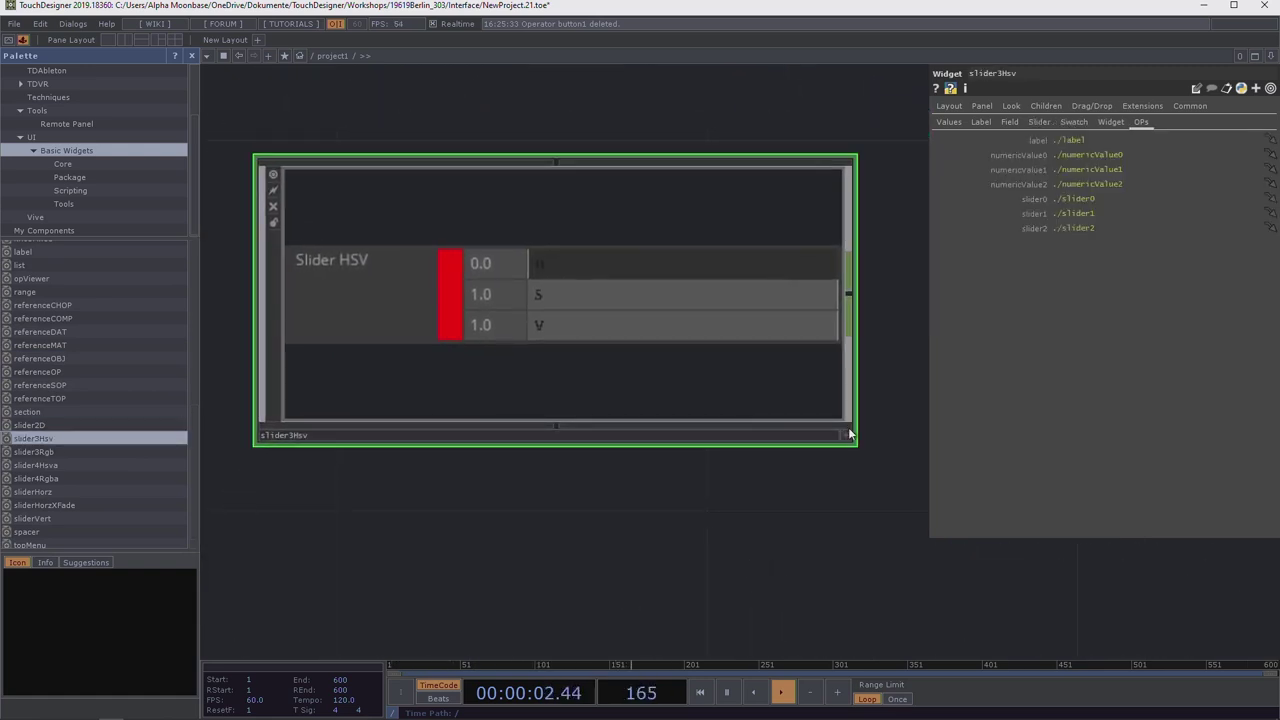
Set the slider3Hsv widget's H to 0.4, S to 0.46 and V to 0.93, and show its Values parameters
left_click_drag(570, 266, 689, 265)
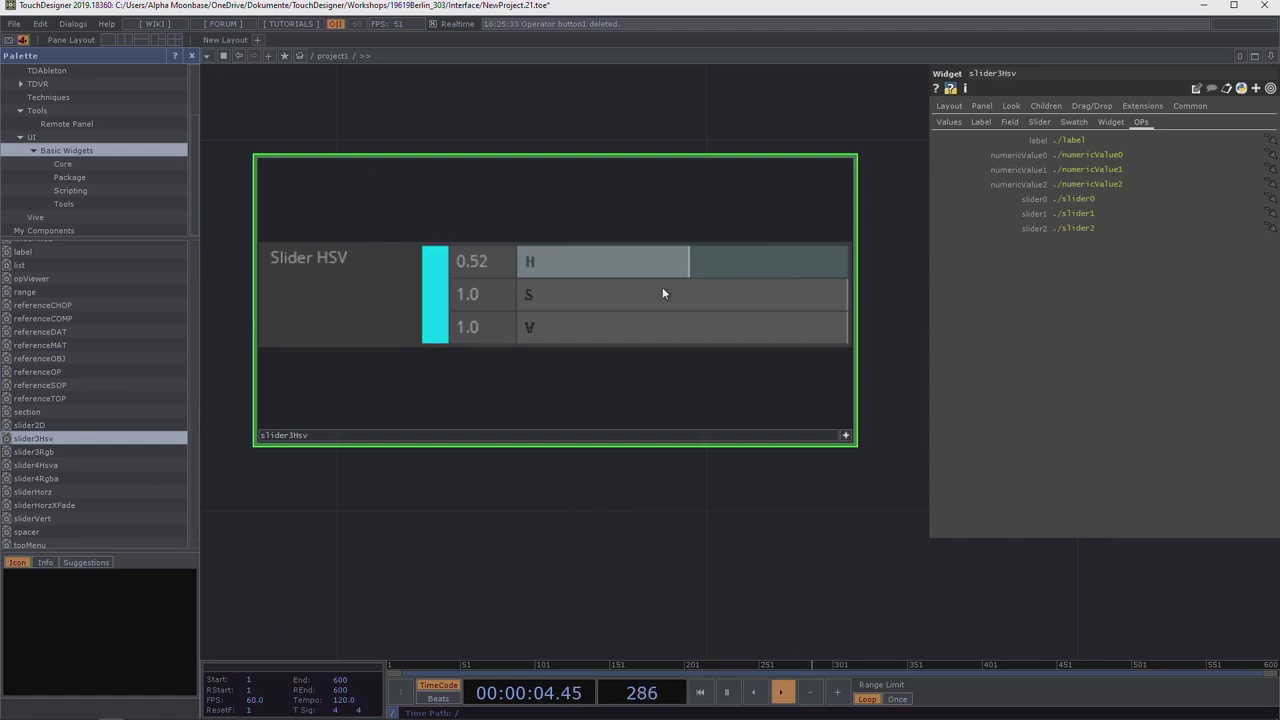
left_click(658, 327)
left_click_drag(652, 306, 823, 330)
left_click_drag(750, 262, 649, 262)
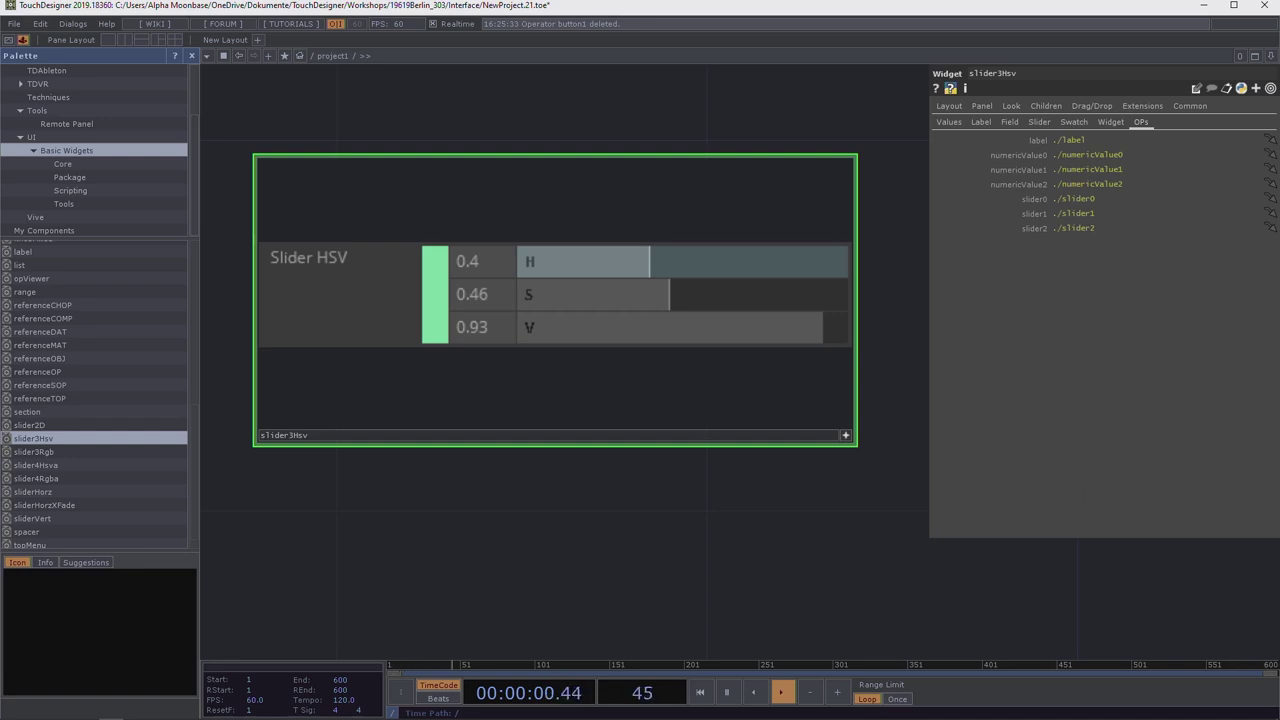
left_click(845, 435)
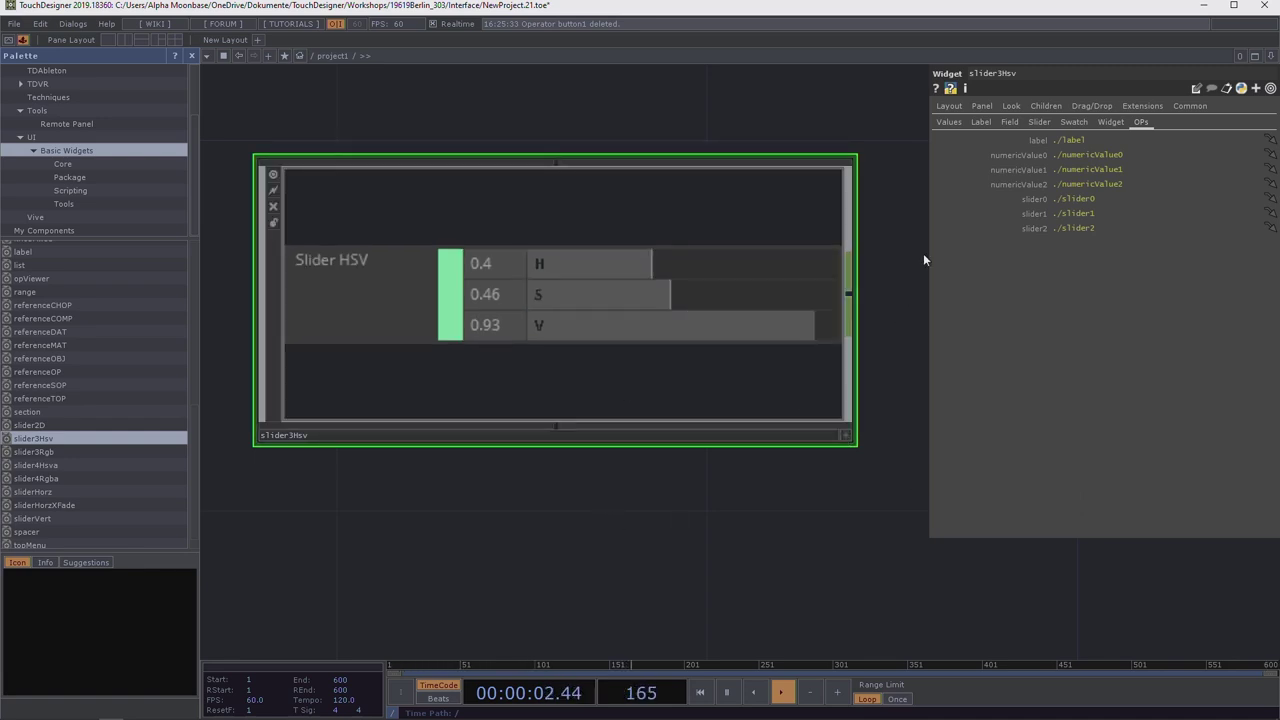
left_click(947, 122)
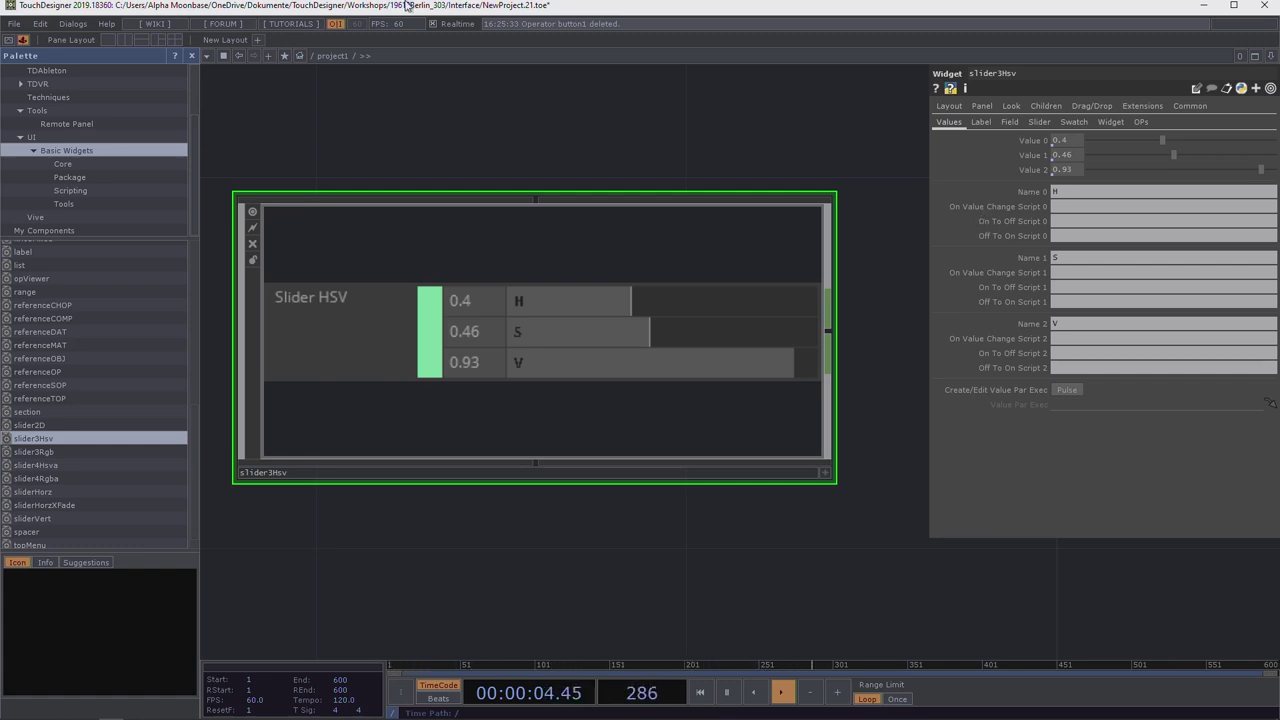
Connect a new Null CHOP to the slider3Hsv widget's output and make the Null's viewer active
scroll(354, 314, "down", 3)
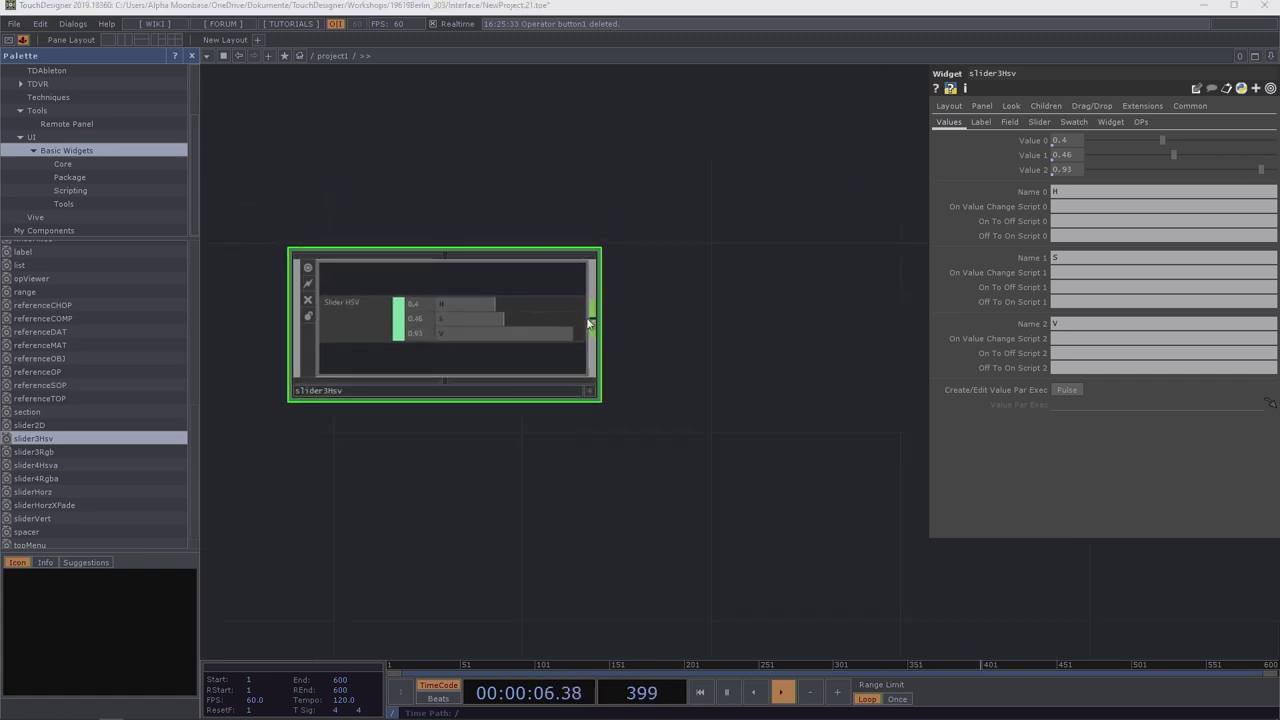
right_click(588, 317)
type("nu")
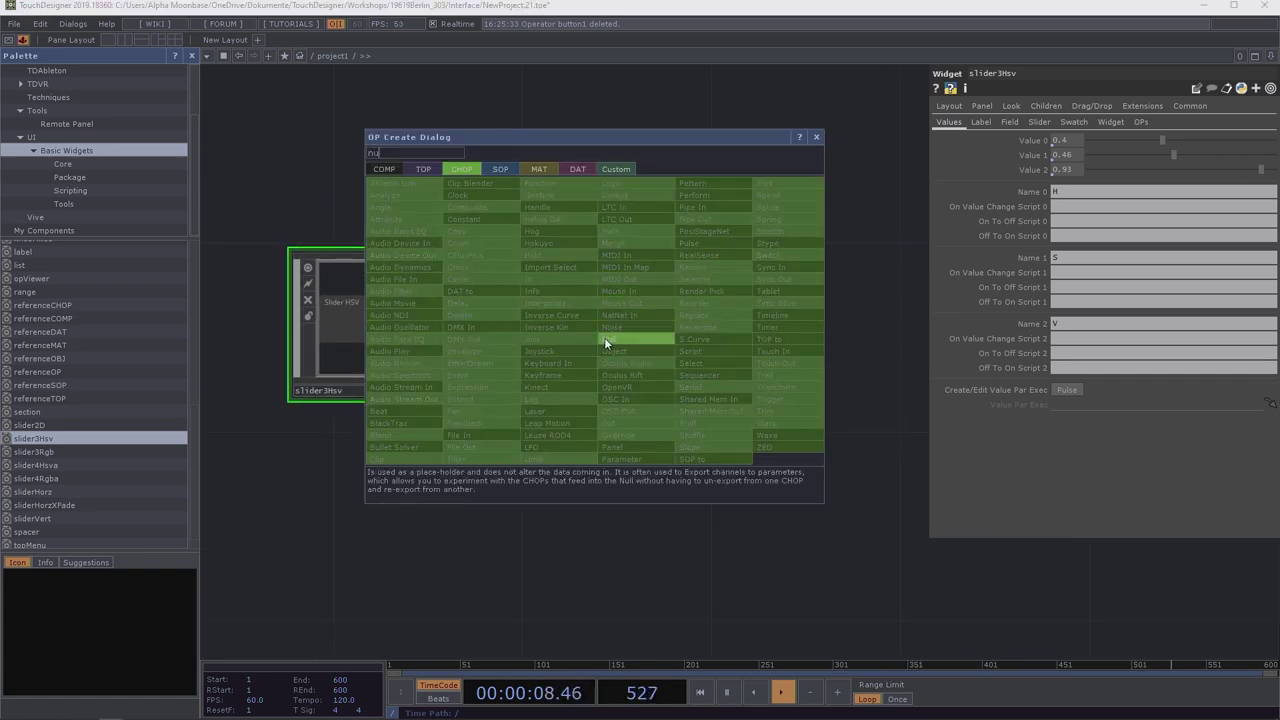
left_click(608, 339)
left_click(785, 305)
middle_click_drag(771, 272, 663, 189)
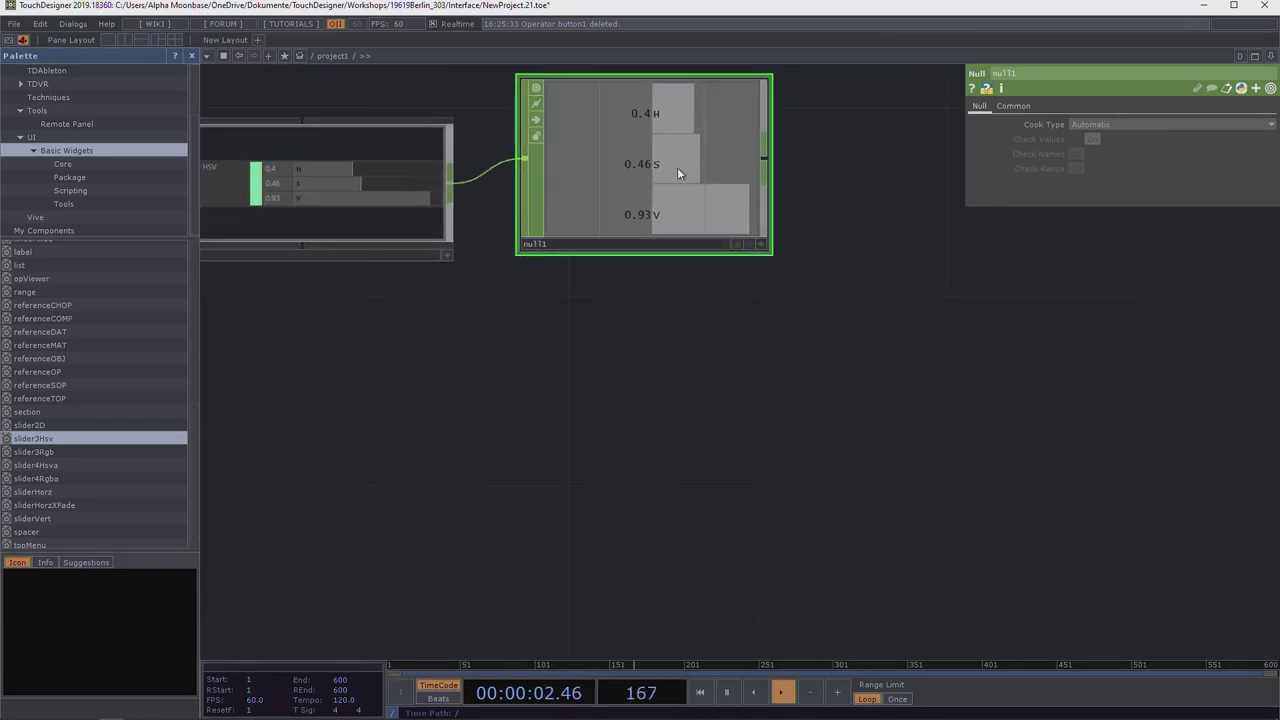
left_click(761, 244)
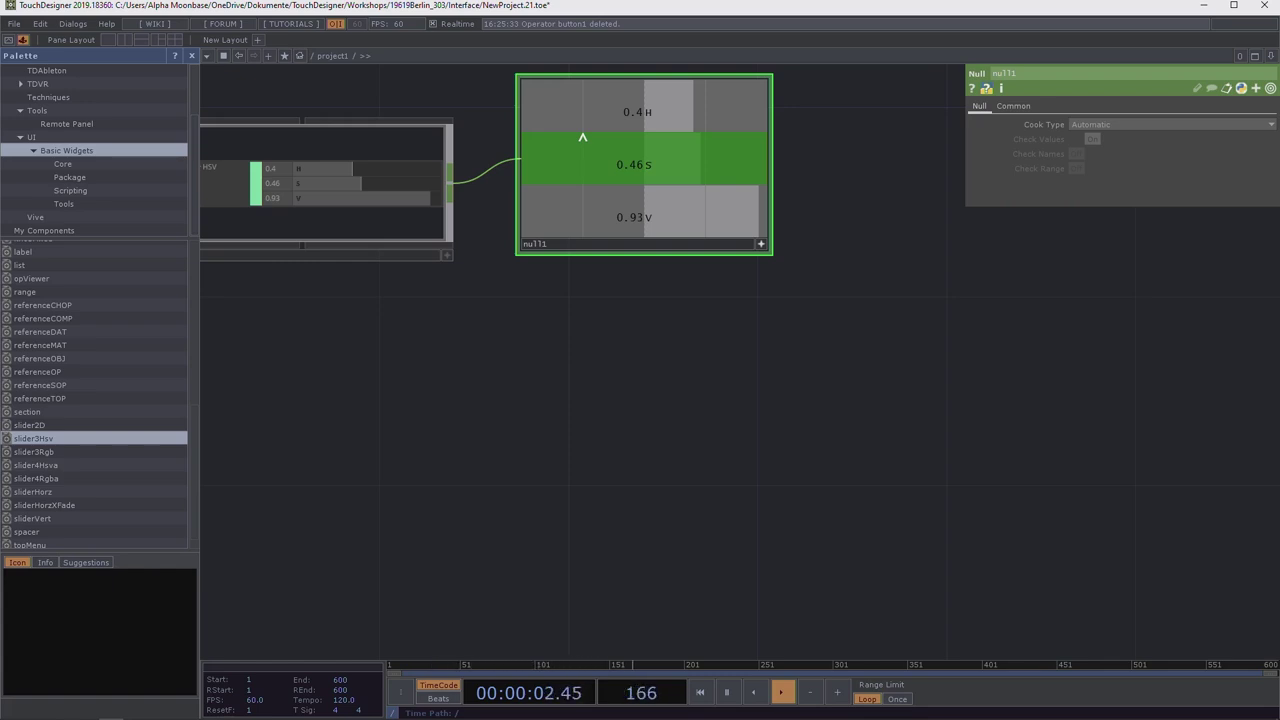
Add a Ramp TOP to the project1 network below null1
scroll(877, 394, "down", 3)
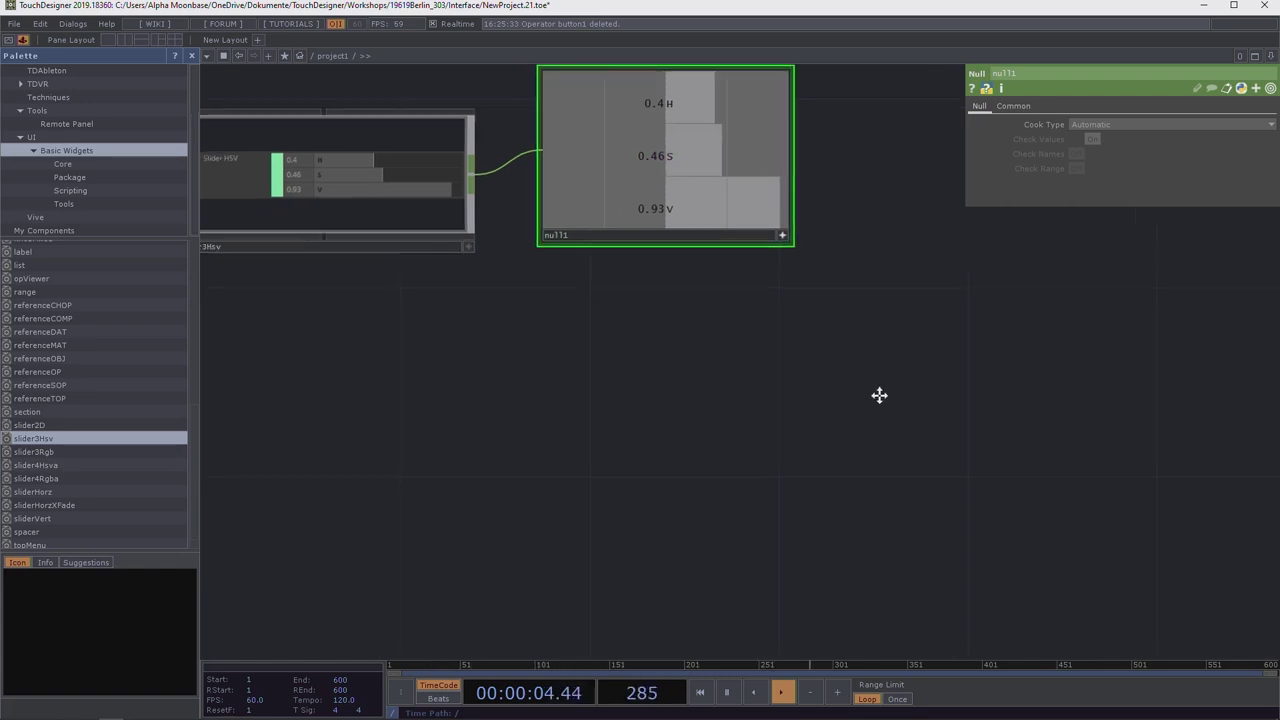
key("Tab")
left_click(676, 268)
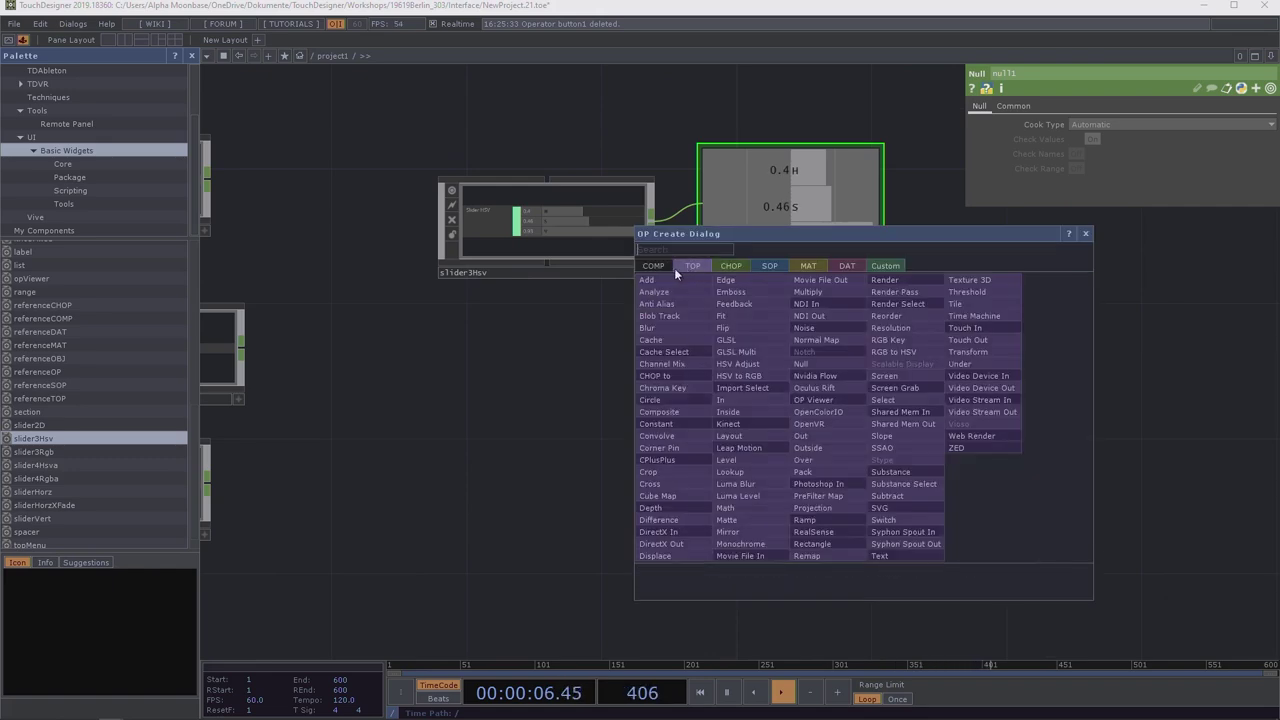
type("ramp")
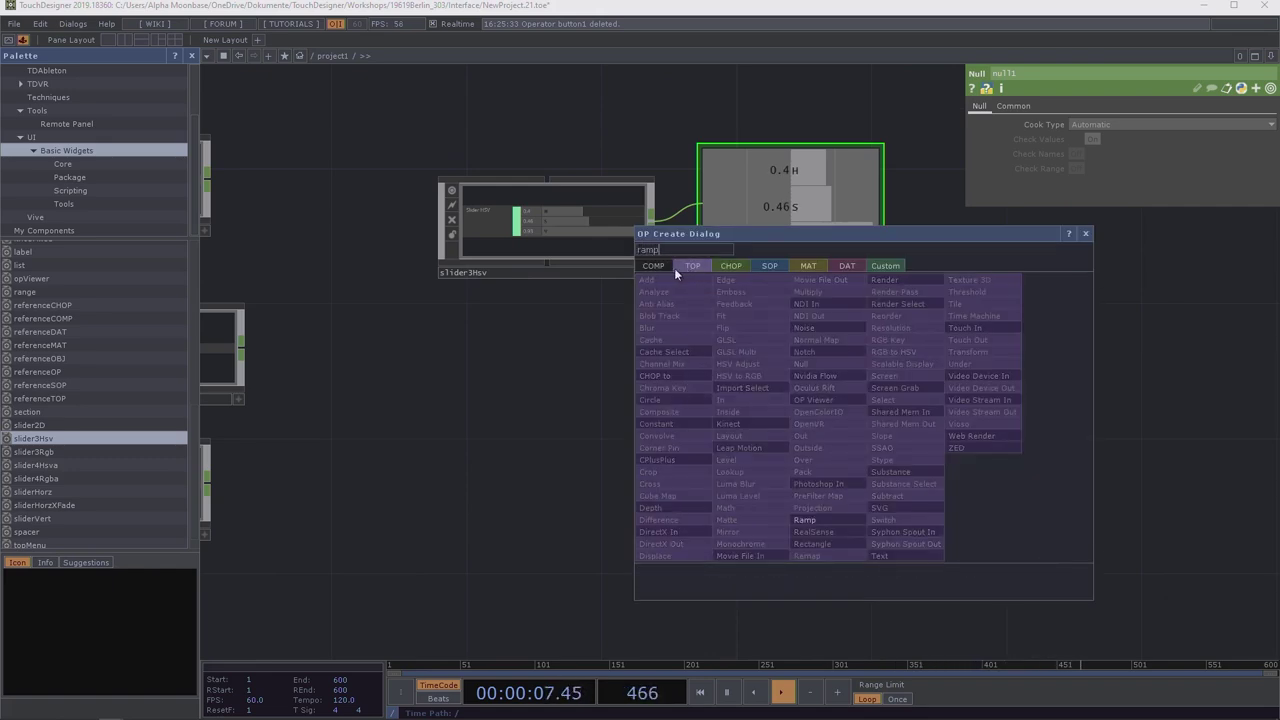
left_click(826, 518)
left_click(795, 421)
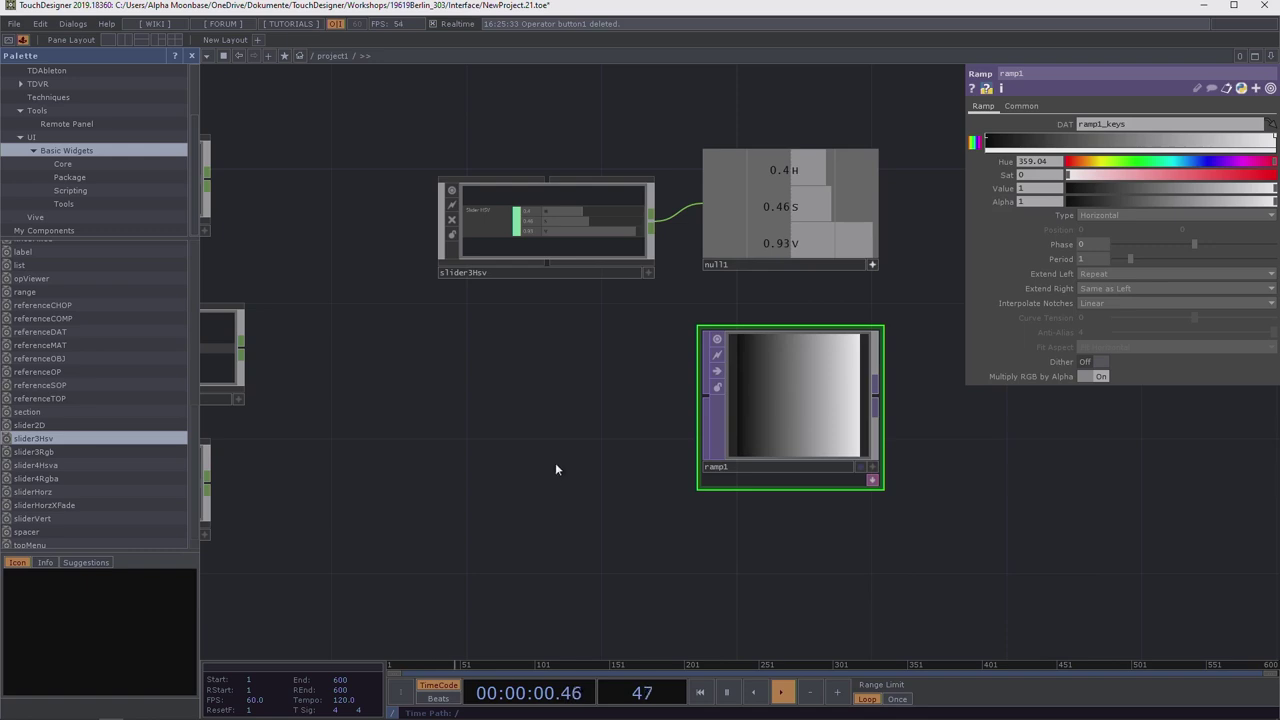
Add the slider2D Basic Widget to the network and place it beside ramp1, below slider3Hsv
left_click_drag(415, 426, 343, 343)
scroll(53, 336, "up", 8)
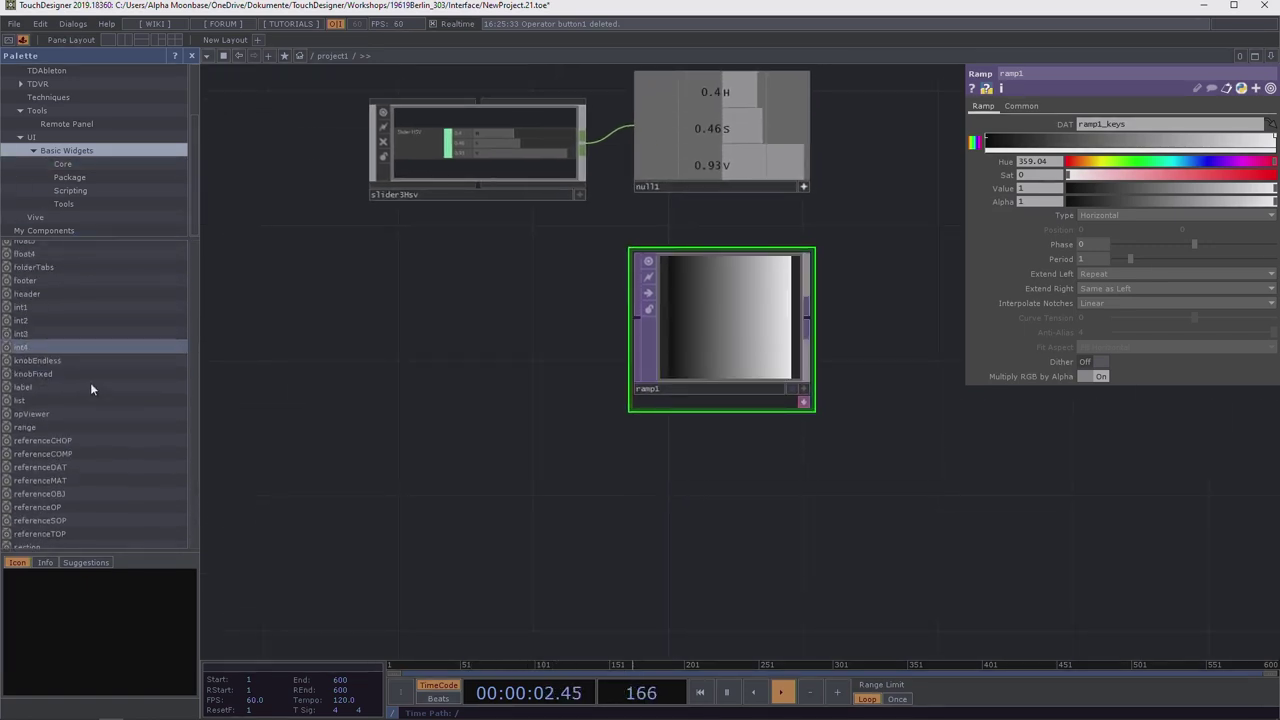
scroll(107, 352, "up", 1)
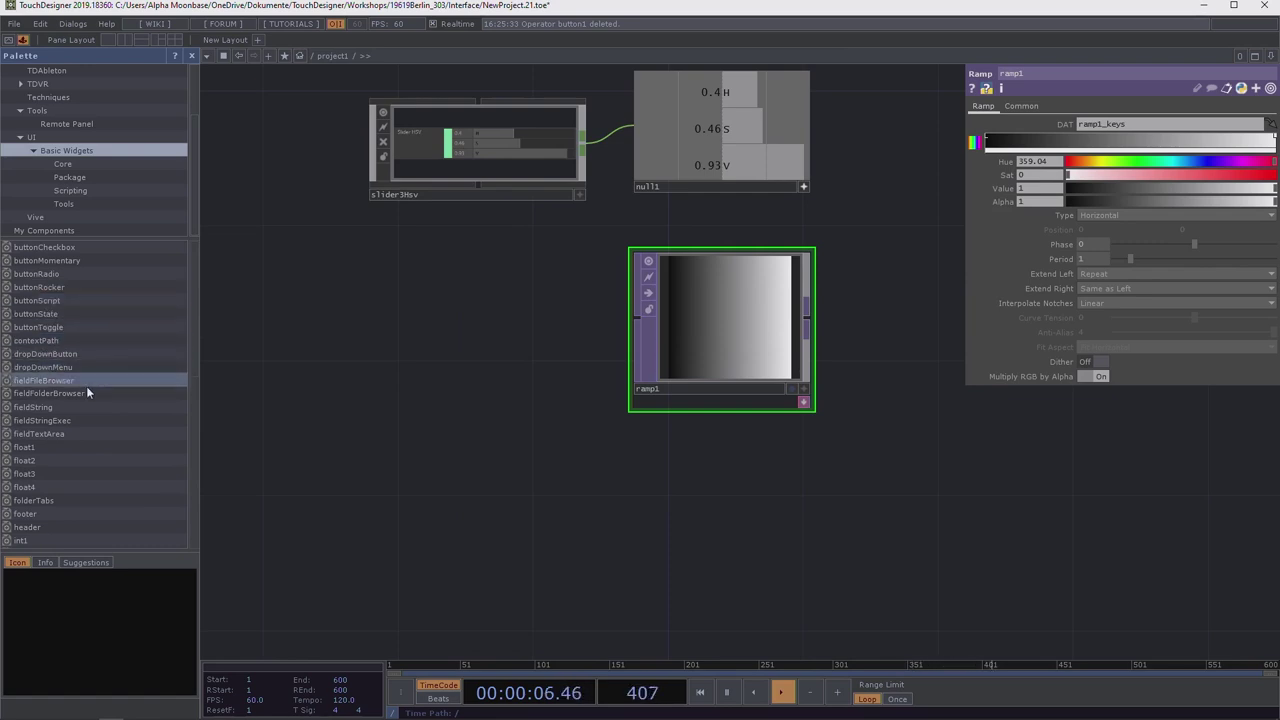
scroll(102, 405, "down", 4)
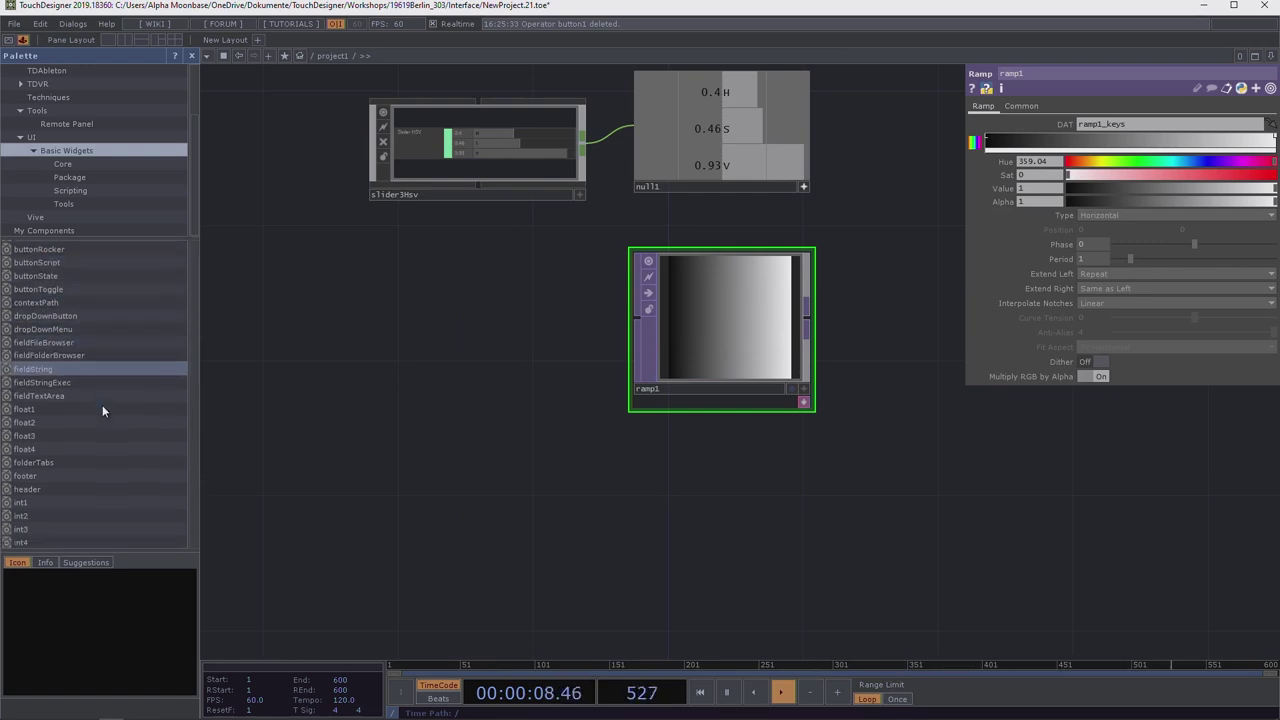
scroll(101, 408, "down", 5)
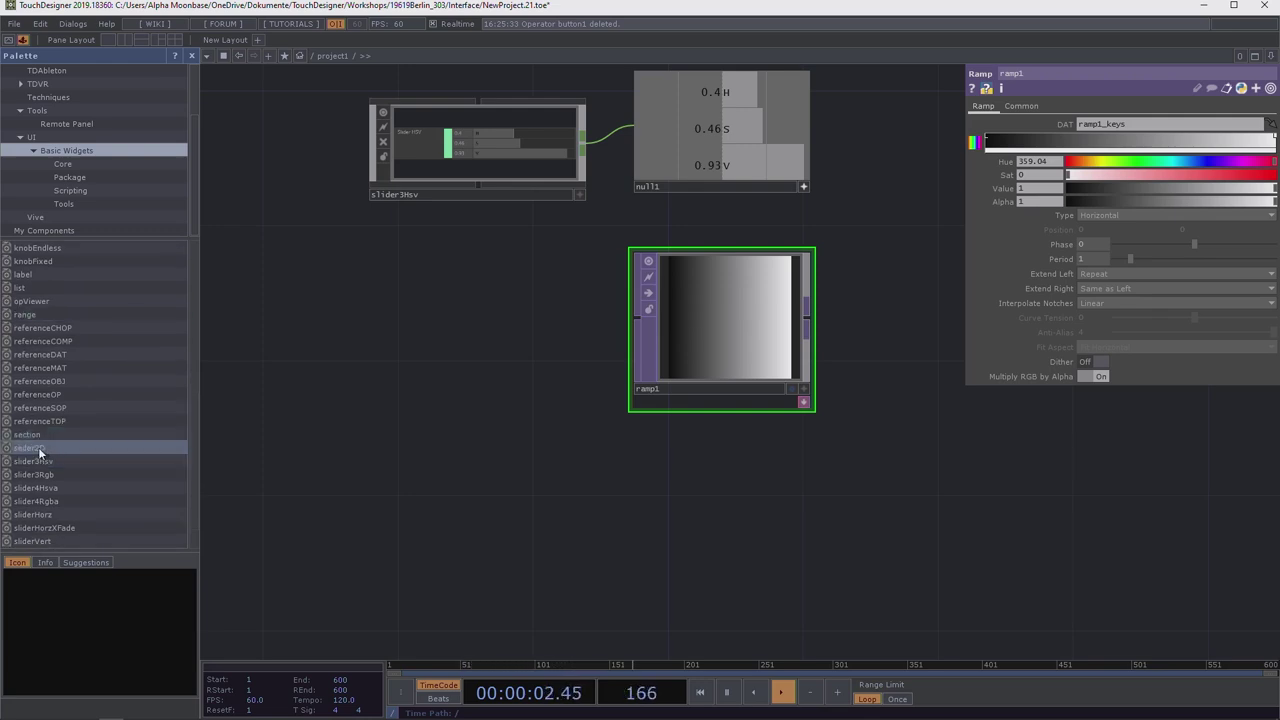
left_click_drag(44, 449, 371, 322)
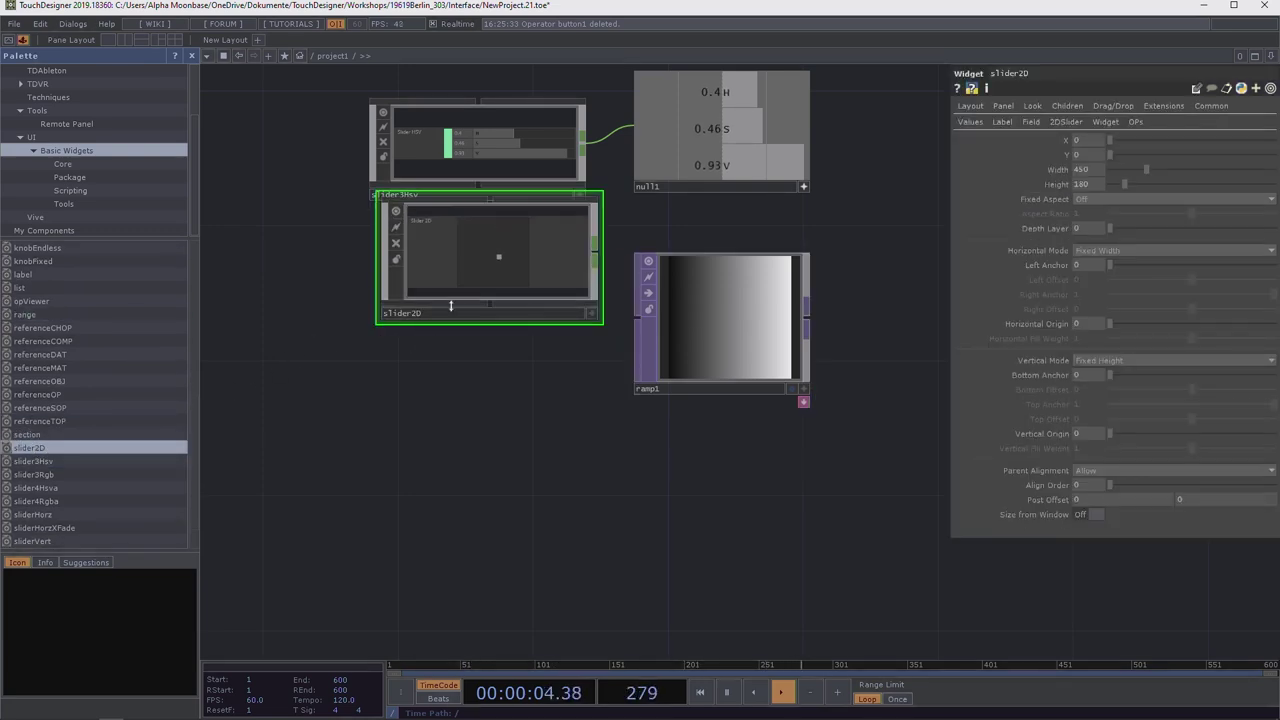
left_click_drag(497, 257, 446, 349)
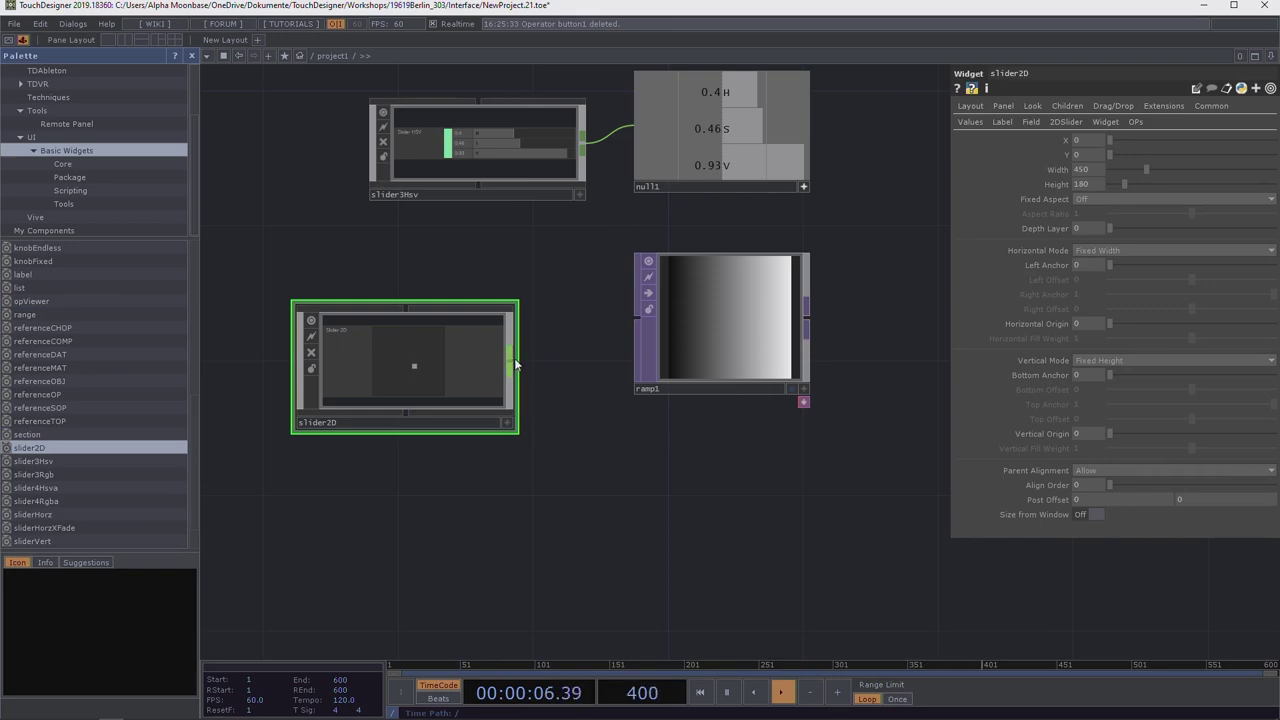
Connect a new Null CHOP to the slider2D widget's output and shift slider2D farther away from ramp1
key("Tab")
type("nu")
left_click(537, 381)
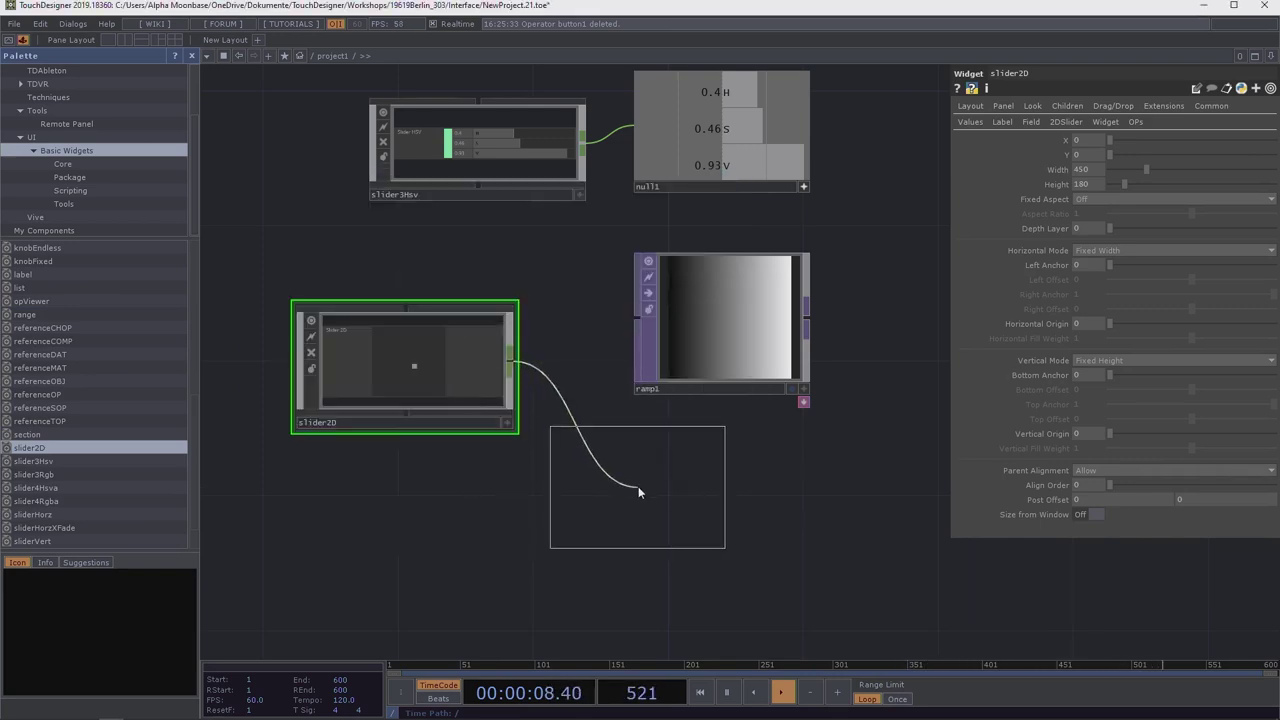
left_click(638, 488)
left_click_drag(415, 366, 319, 366)
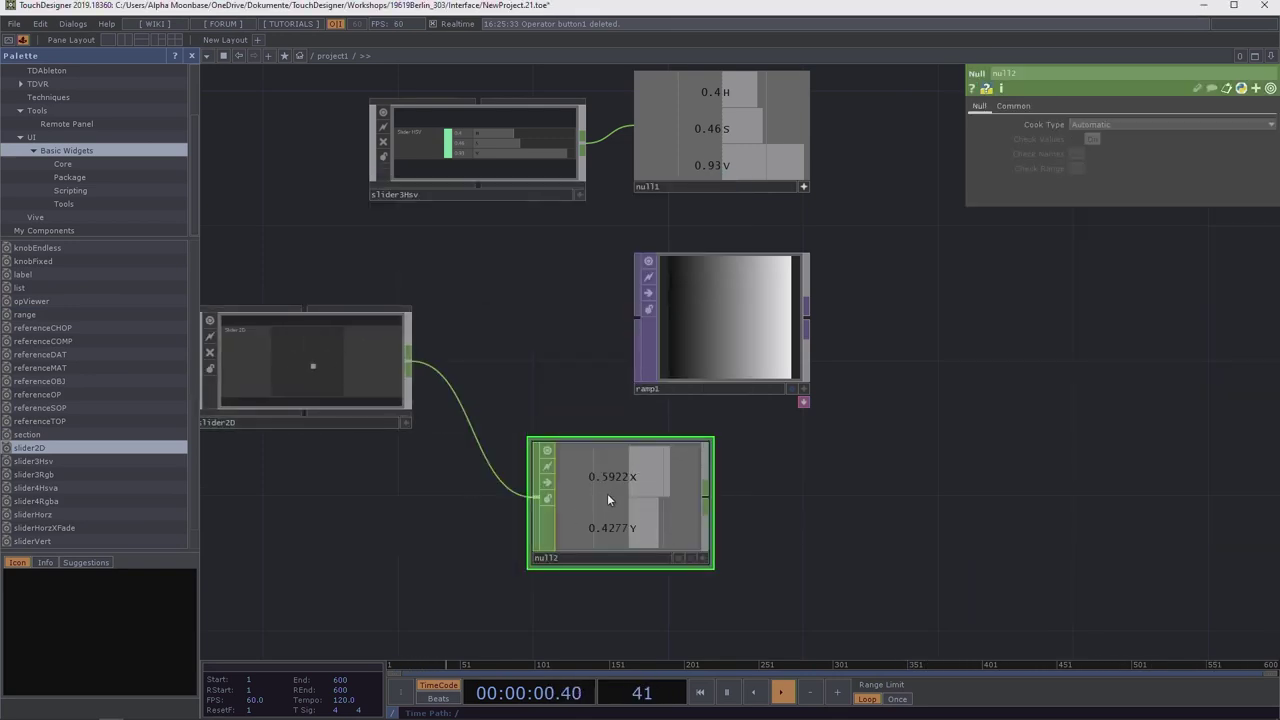
Link null2's X channel to ramp1's Period and its Y channel to ramp1's Phase as CHOP references
left_click(720, 345)
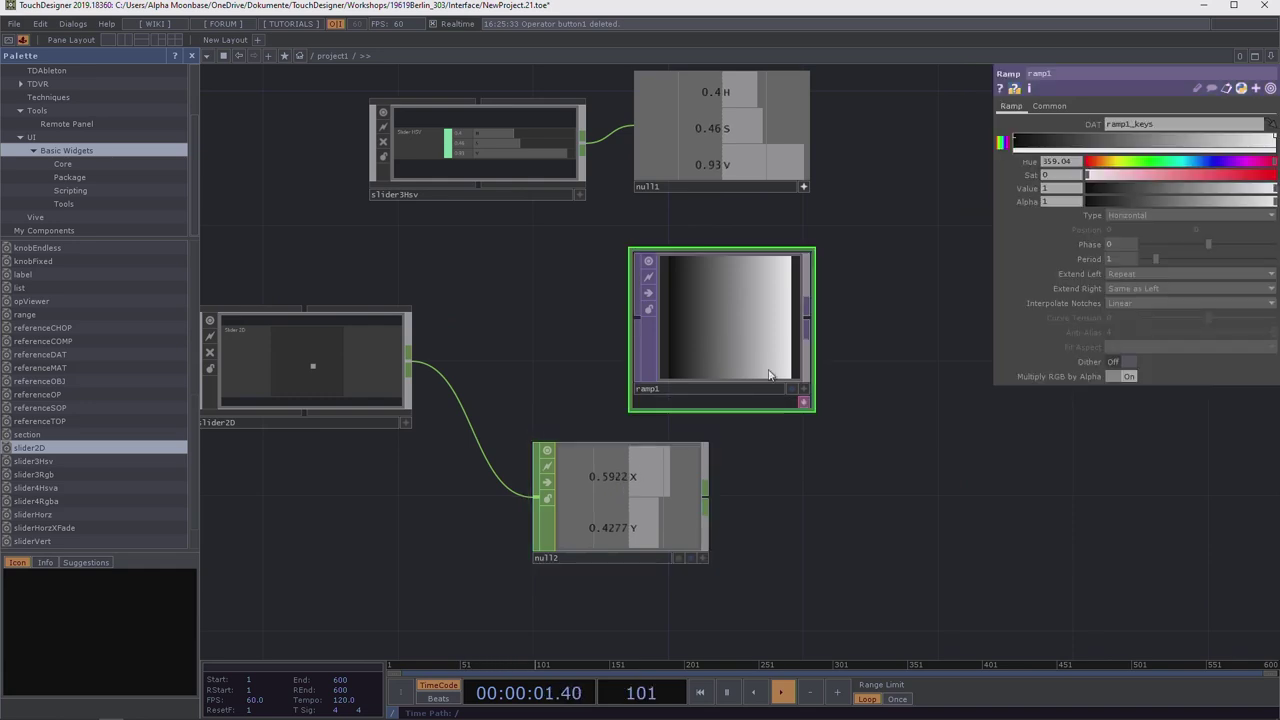
left_click(703, 557)
left_click_drag(613, 476, 1120, 258)
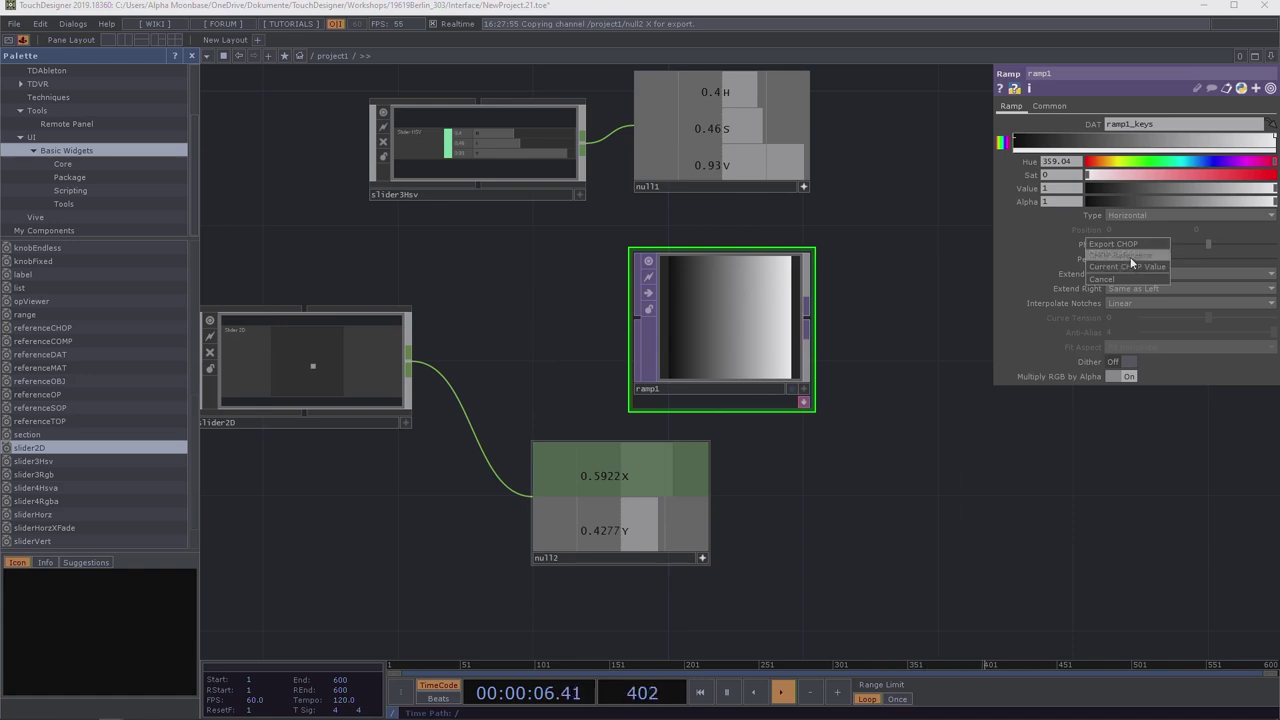
left_click_drag(604, 530, 1117, 240)
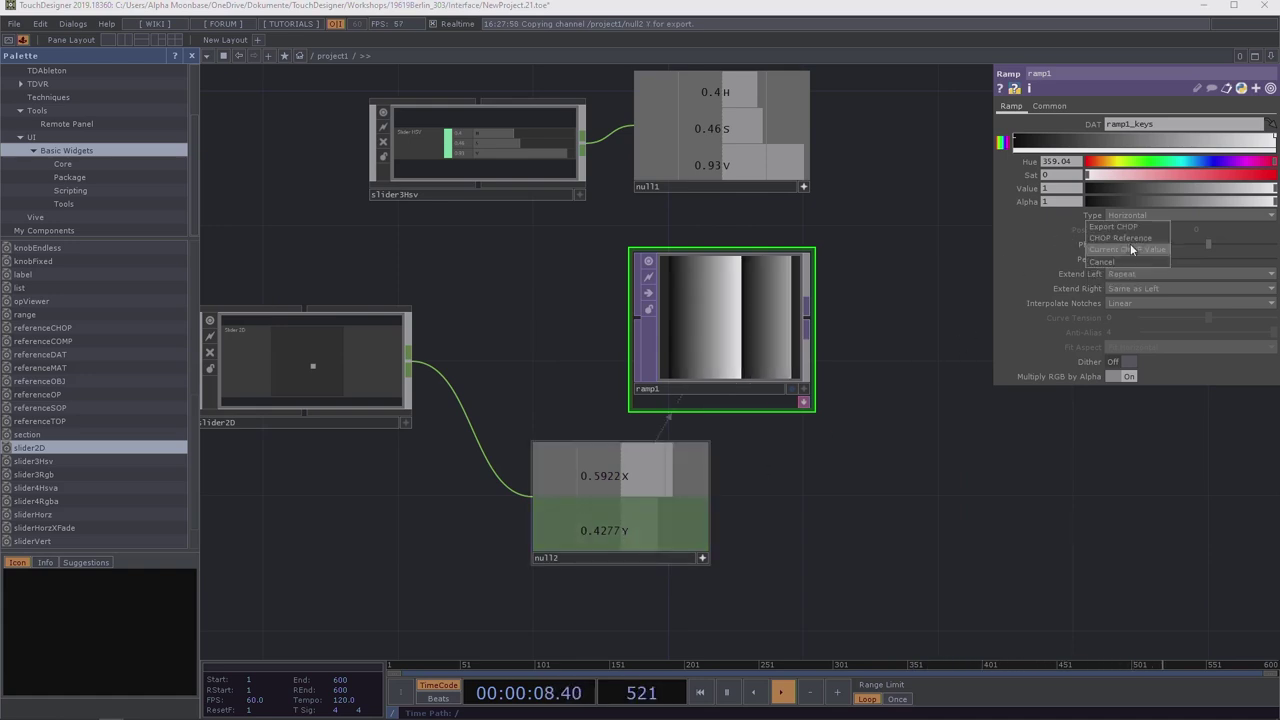
left_click(1132, 238)
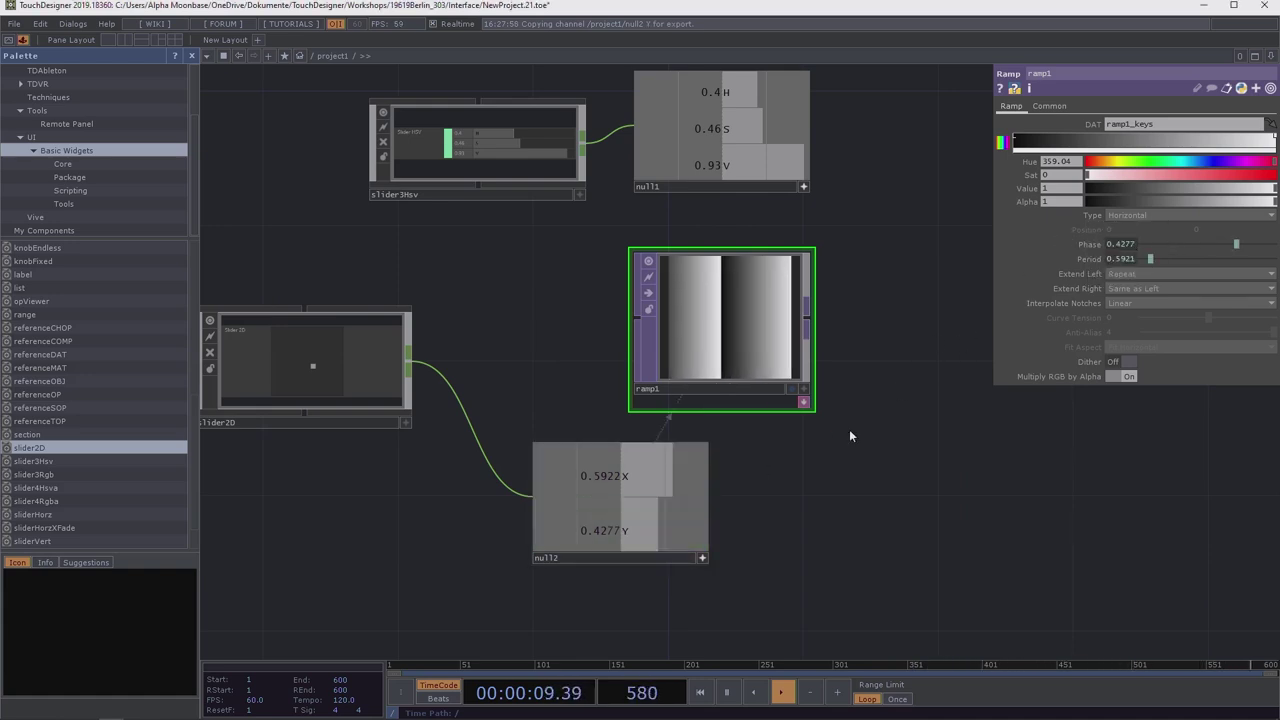
Activate the slider2D widget's viewer and move its handle to about X 0.46, Y 0.71 to drive the ramp
left_click(385, 421)
left_click(404, 426)
left_click_drag(342, 376, 295, 346)
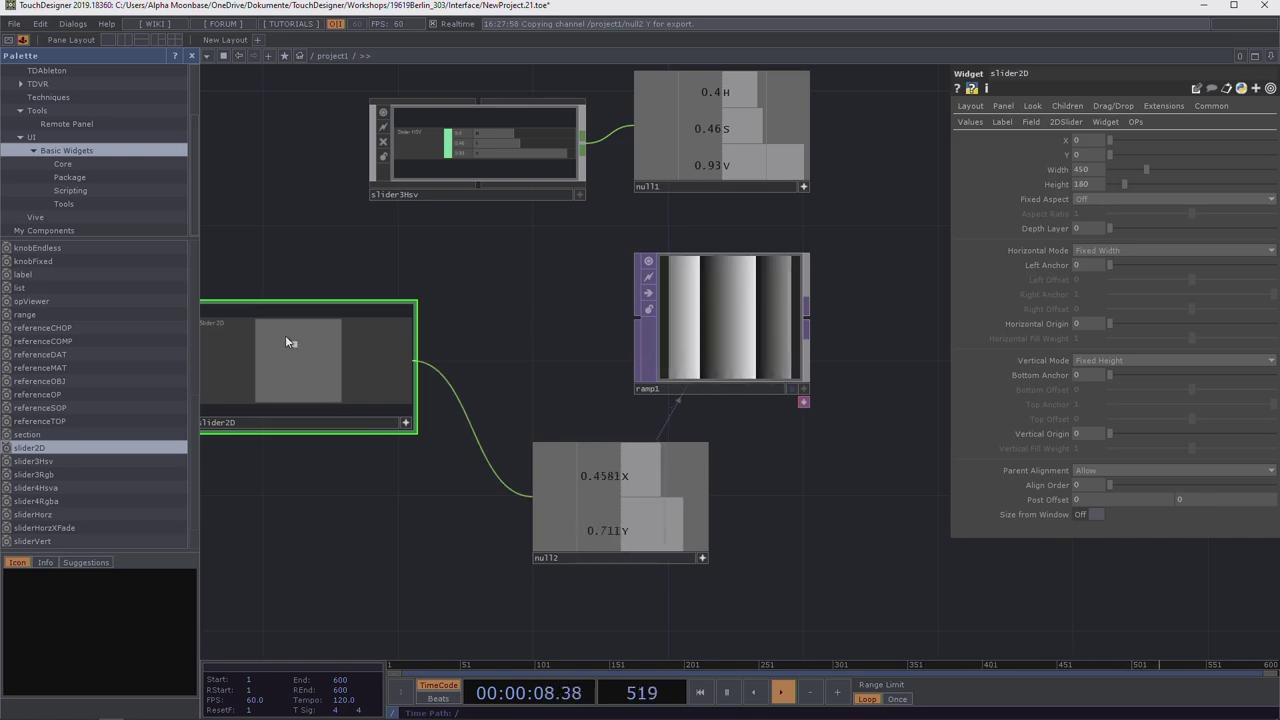
Move ramp1 farther away from null2 to leave room between them in the network
scroll(718, 305, "down", 4)
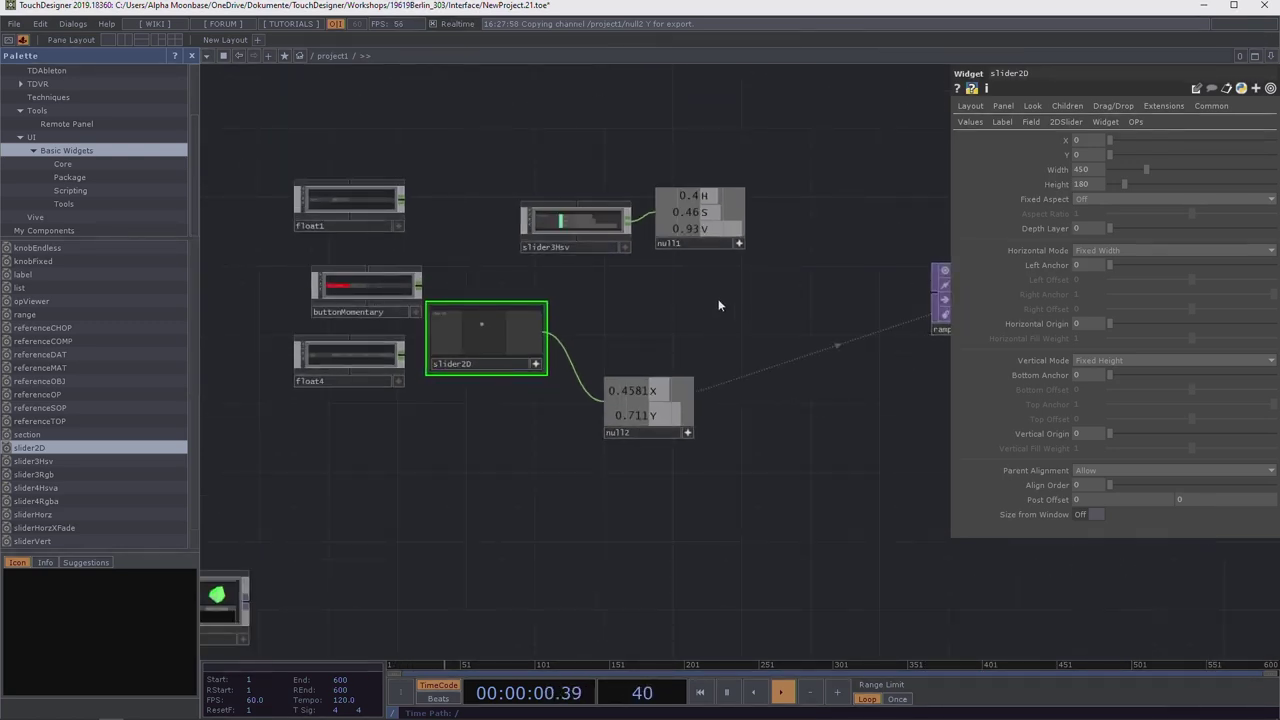
left_click_drag(718, 305, 629, 315)
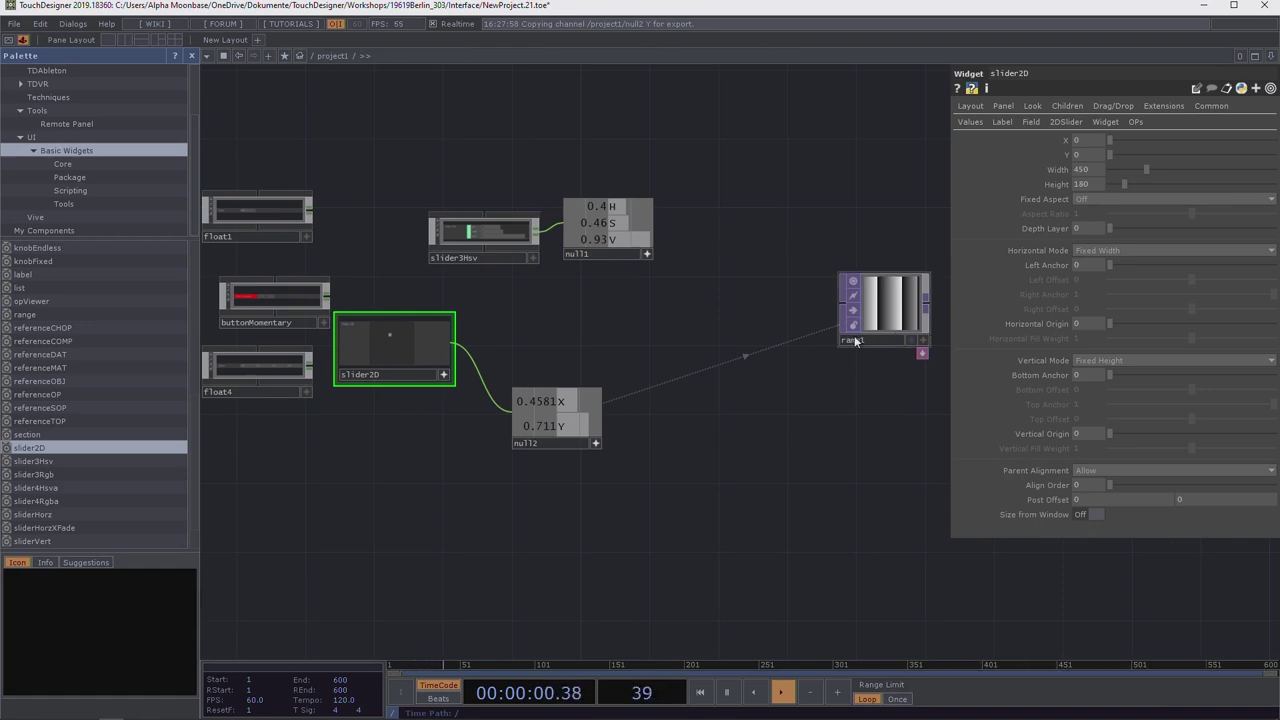
scroll(806, 312, "right", 3)
left_click_drag(805, 323, 885, 320)
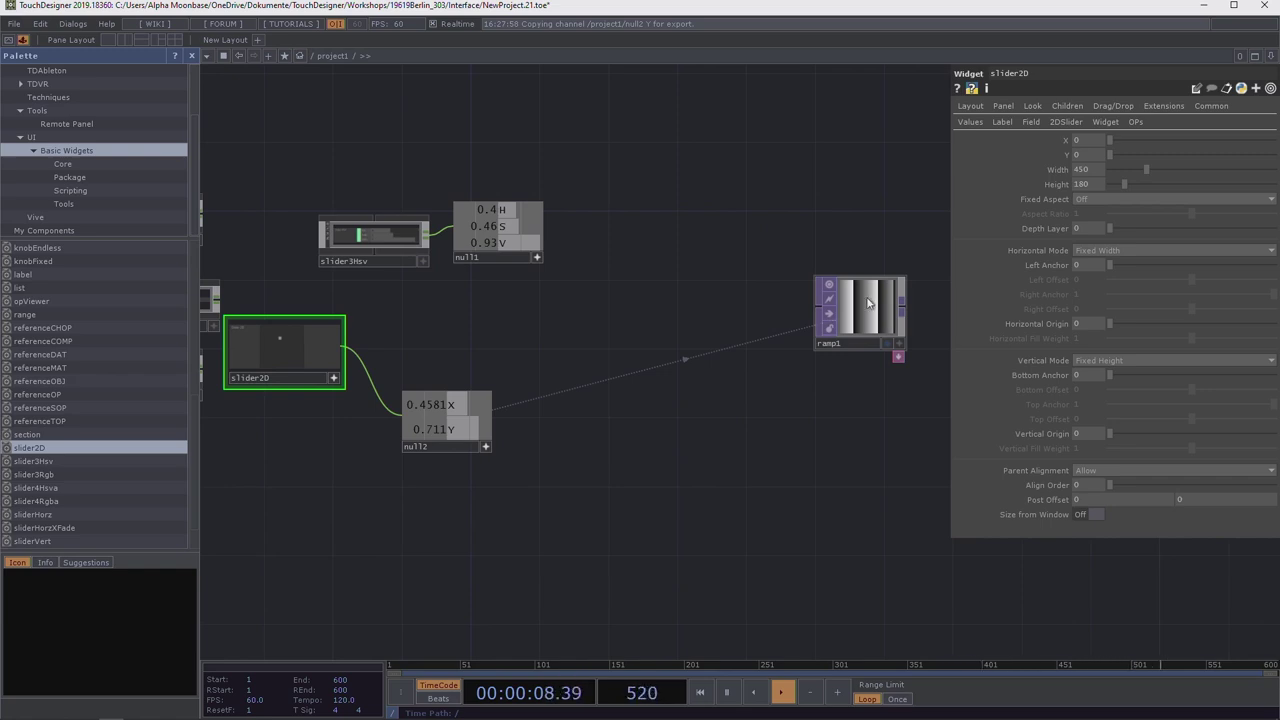
Override ramp1's Phase with a manual value of -0.49 and move slider2D's handle to about X 0.99, Y 0.66
left_click(885, 319)
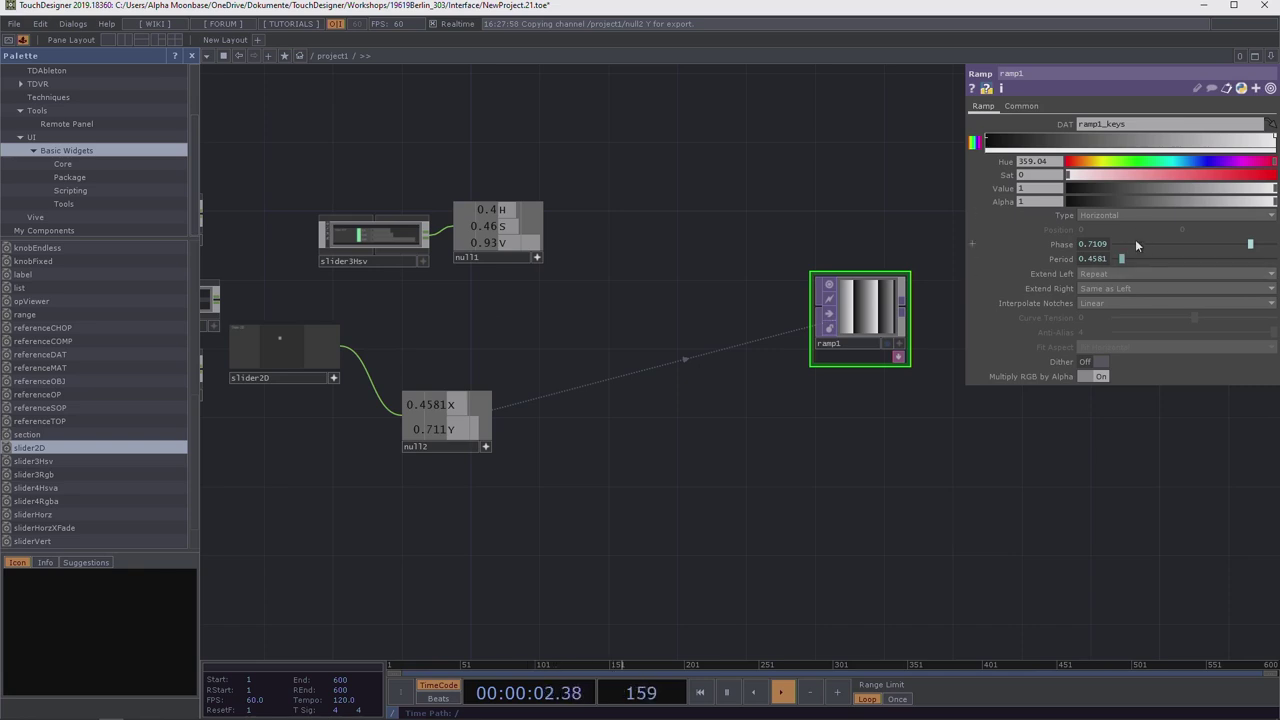
middle_click_drag(1135, 239, 1148, 241)
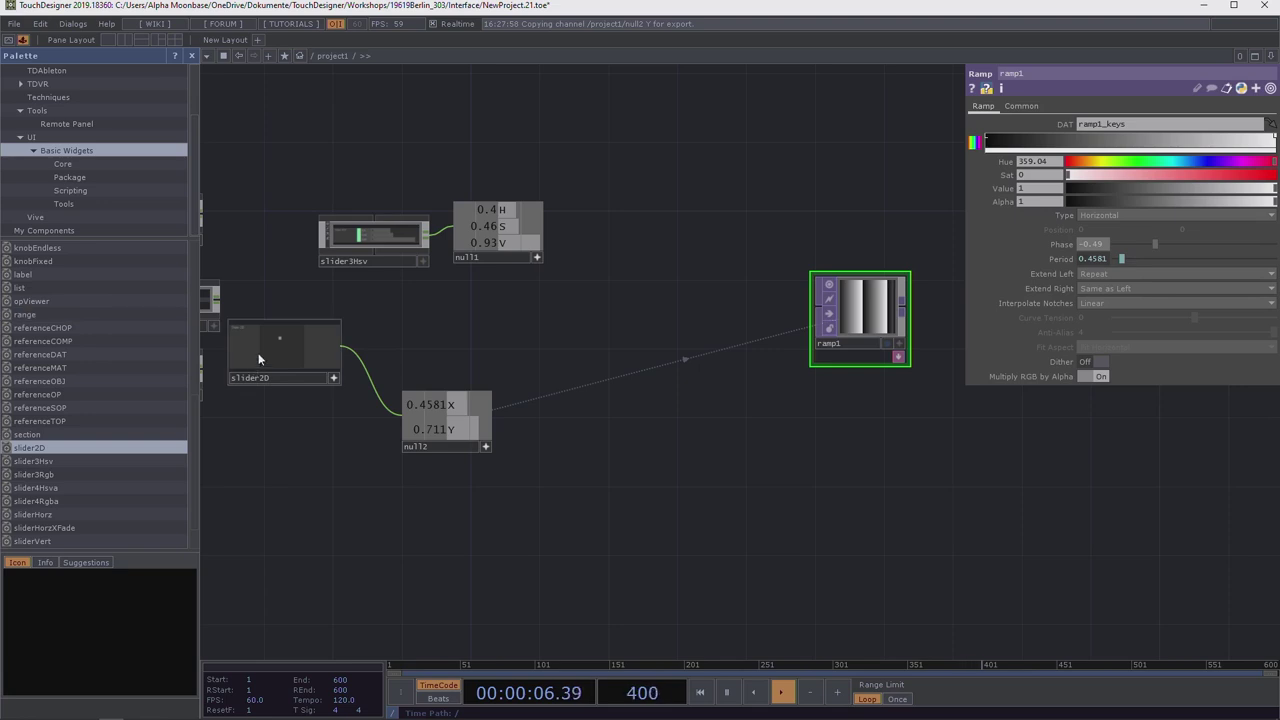
left_click_drag(282, 338, 310, 349)
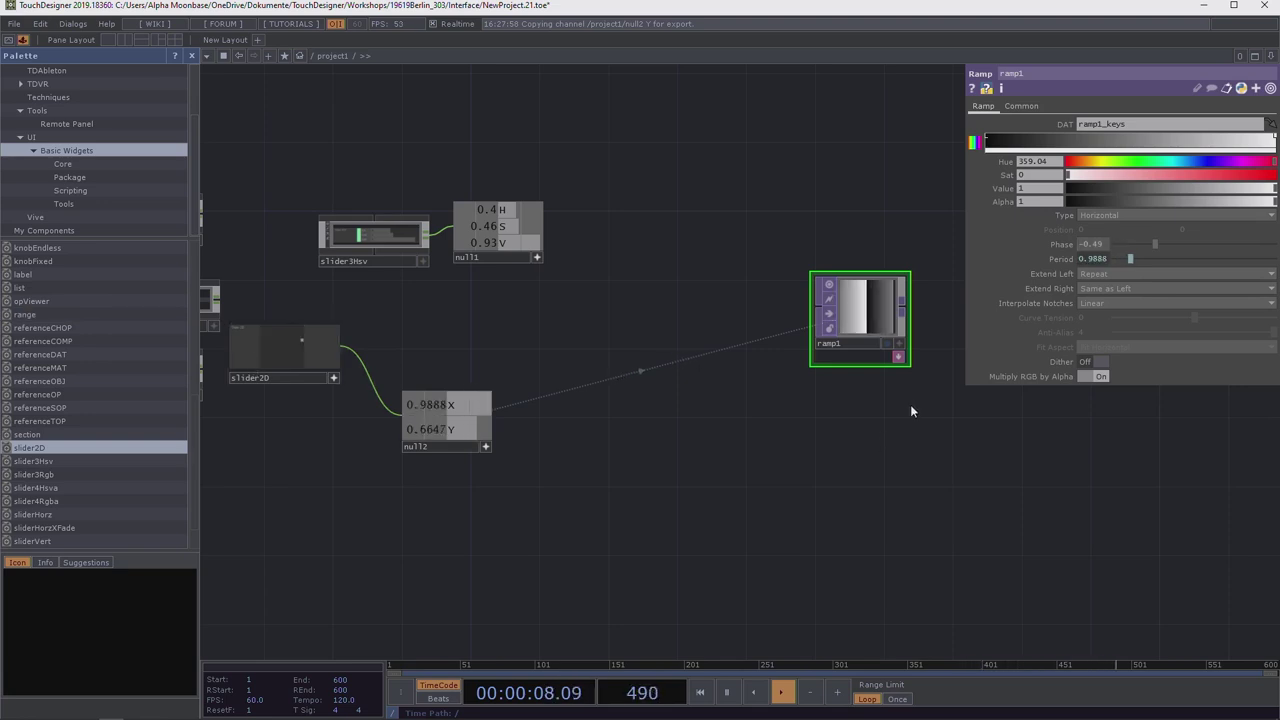
Delete the null2 expressions from ramp1's Phase and Period, and remove the null2 CHOP from the network
left_click(1042, 250)
left_click(1044, 261)
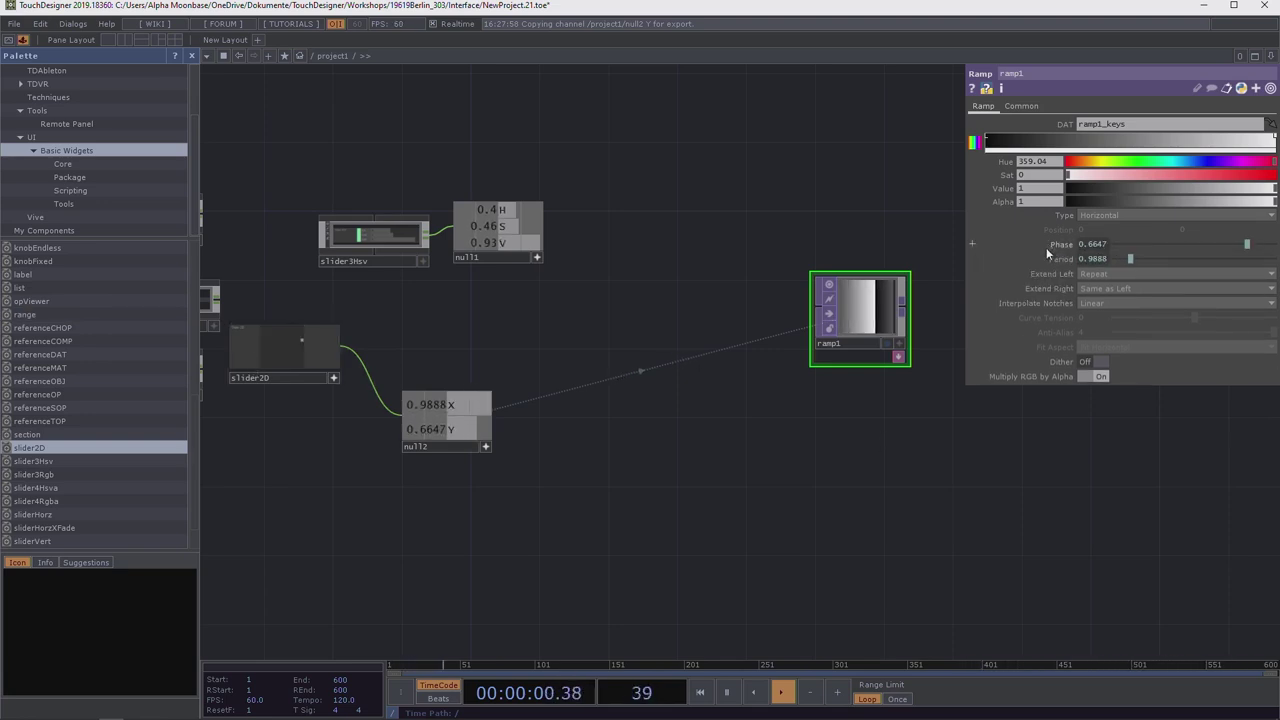
right_click(1088, 253)
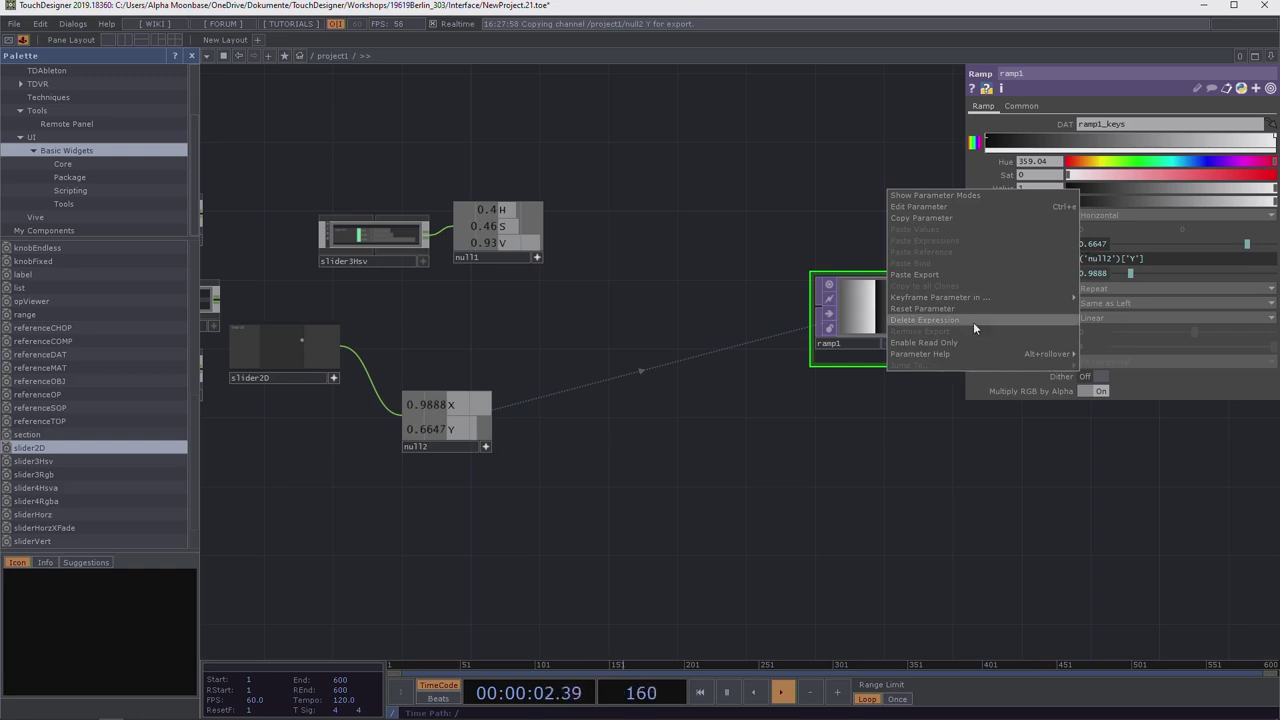
left_click(973, 320)
left_click(1101, 274)
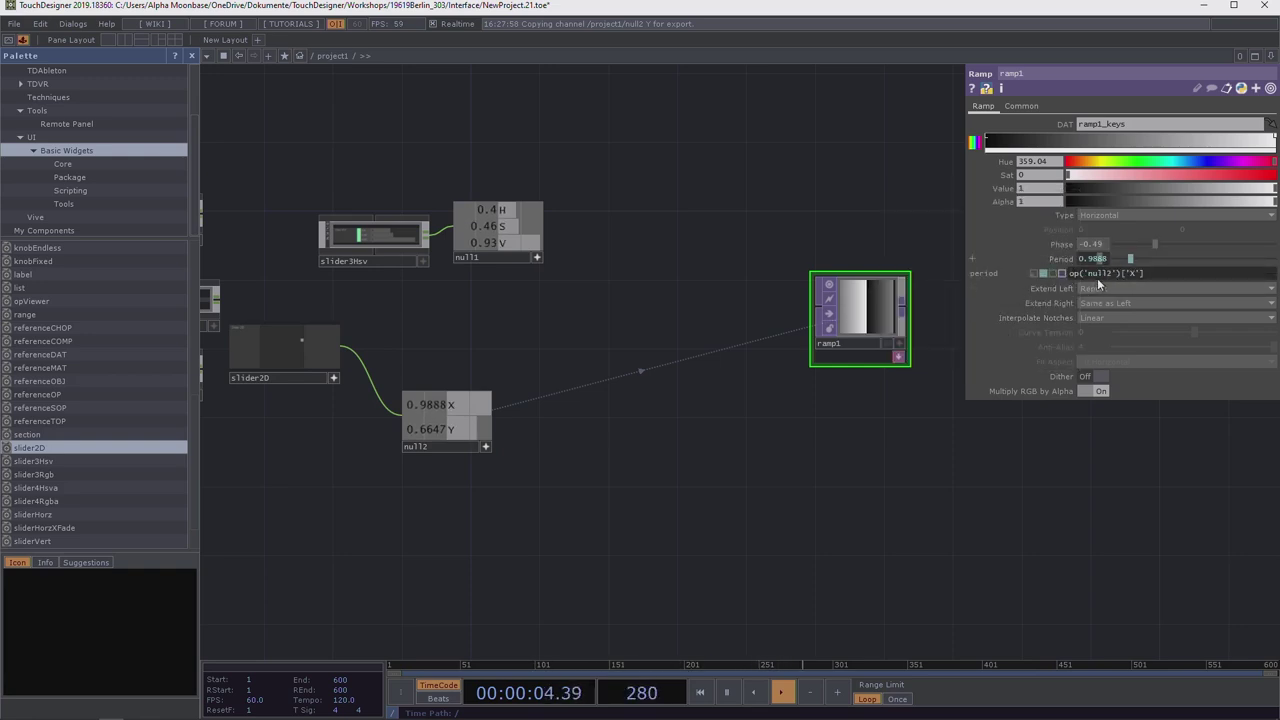
right_click(1097, 278)
left_click(984, 351)
left_click(466, 434)
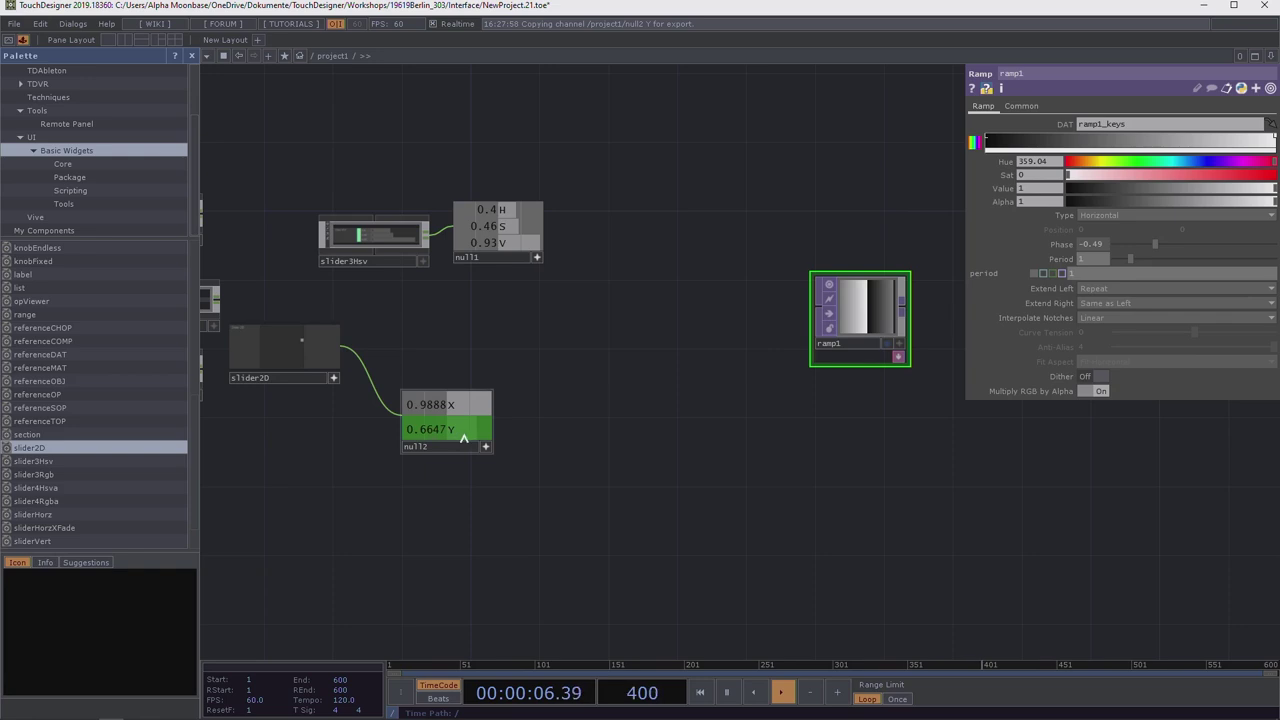
key("Delete")
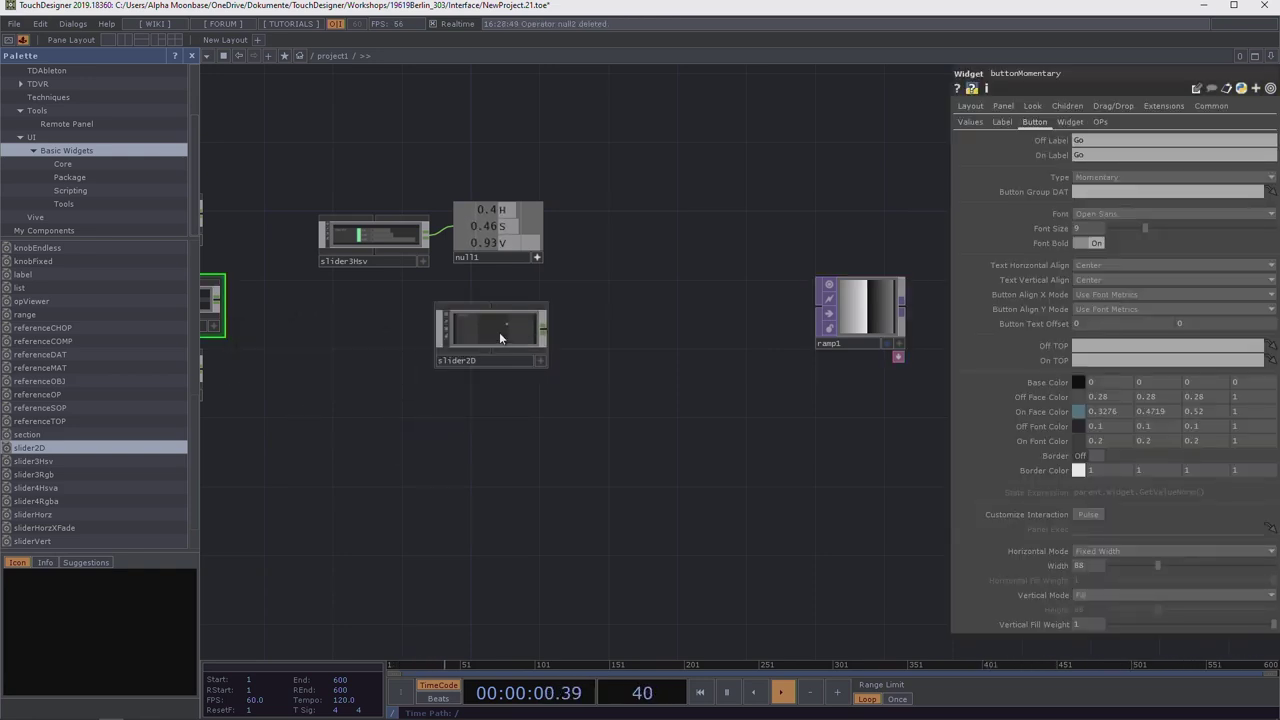
Adjust slider2D's own value parameters, setting Value 0 to about 0.23 and Value 1 to about 0.54
left_click(500, 335)
left_click(968, 122)
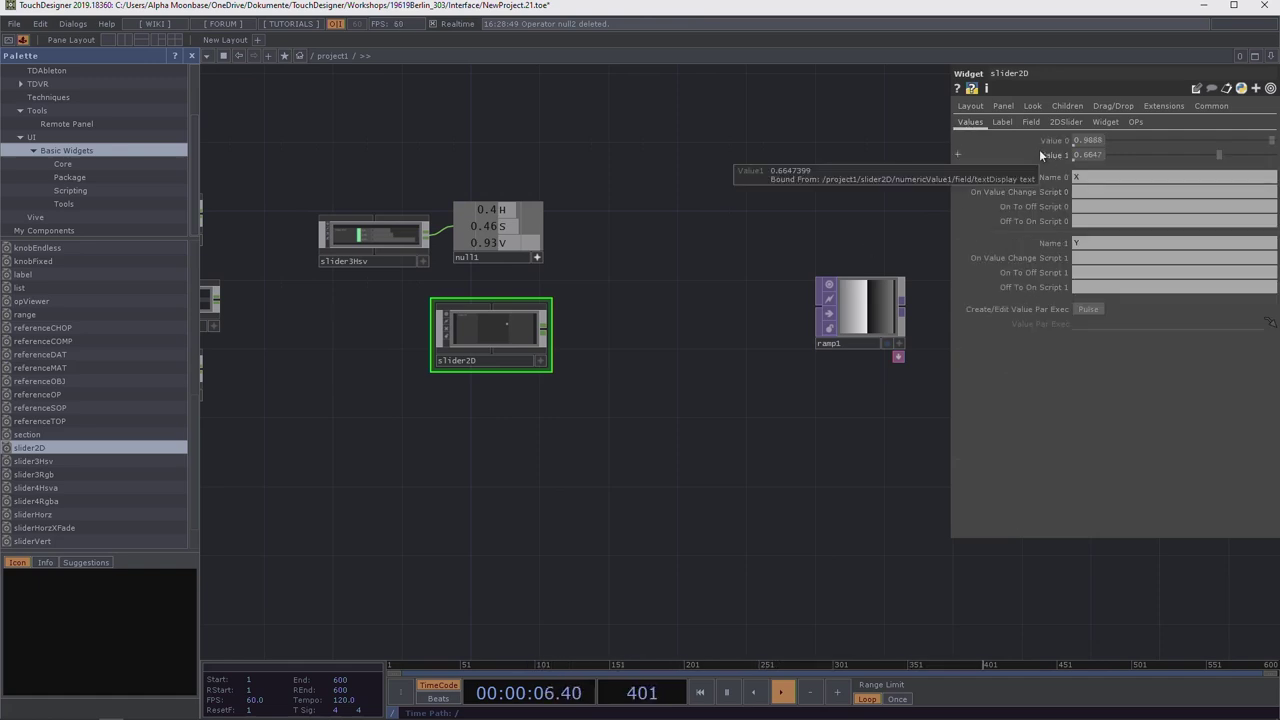
scroll(620, 280, "up", 2)
scroll(700, 350, "up", 2)
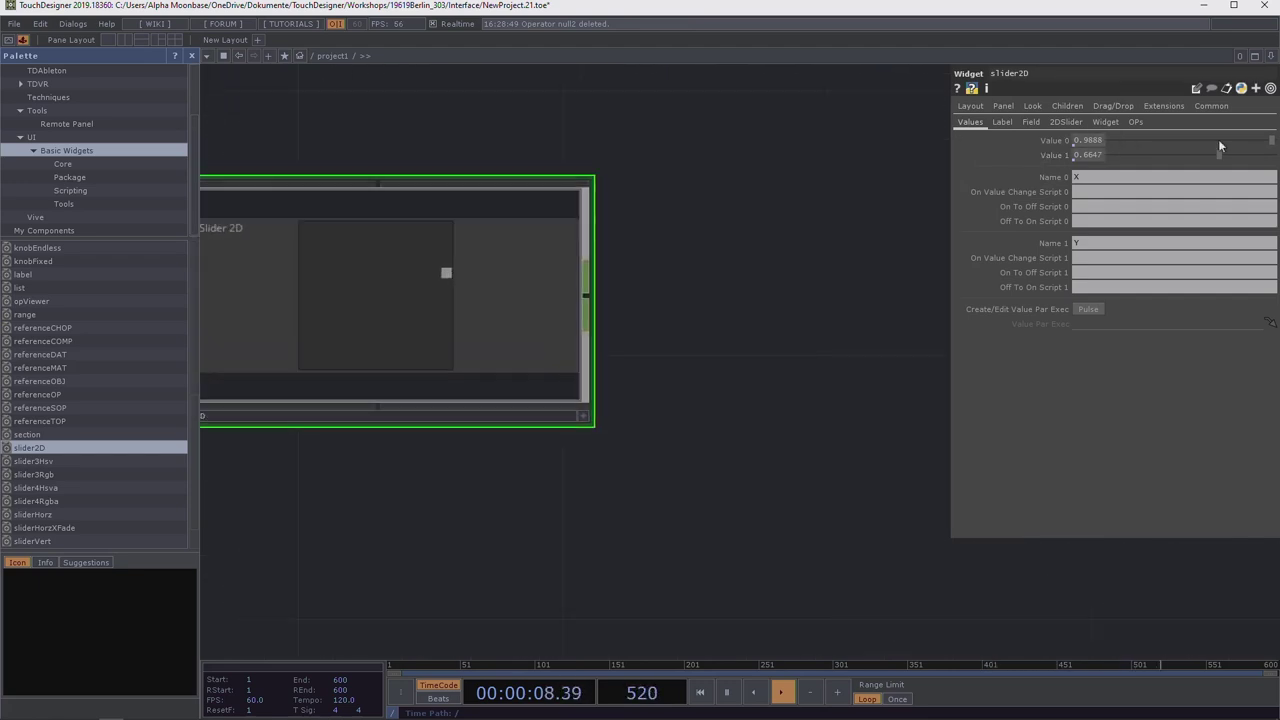
left_click_drag(1238, 139, 1209, 144)
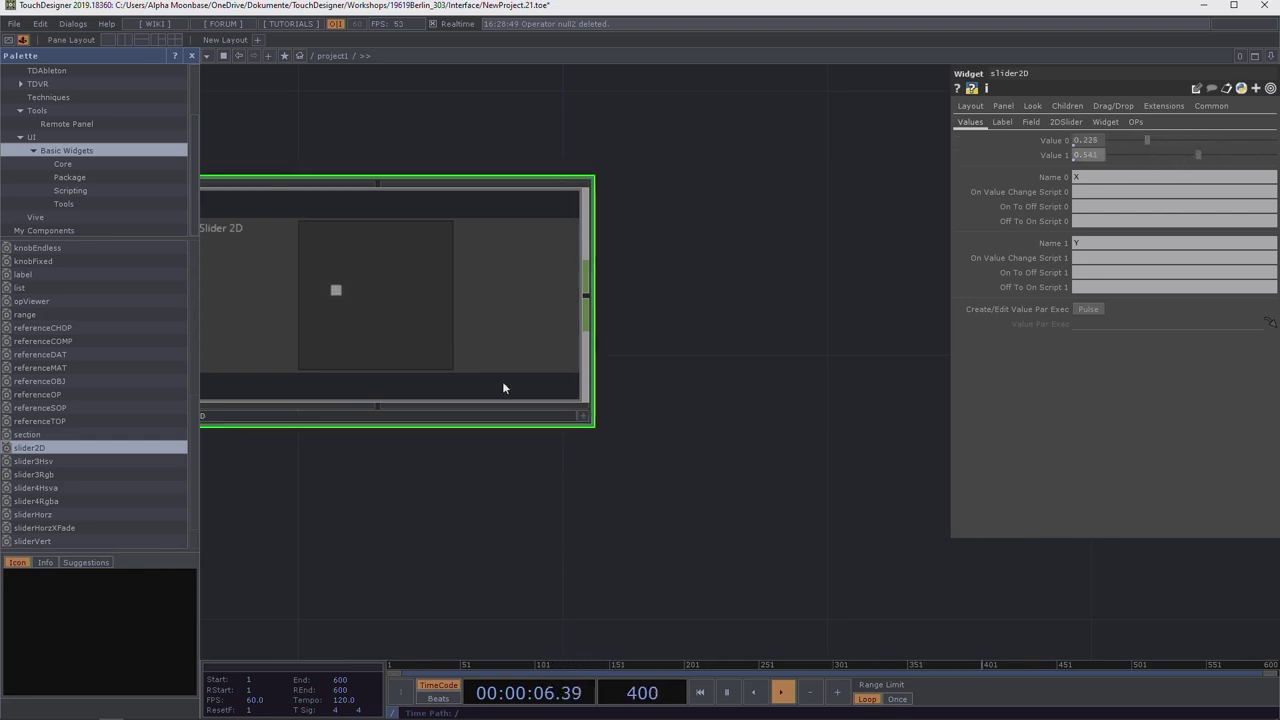
Activate slider2D's viewer and move its handle to about X 0.59, Y 0.68
left_click(580, 416)
left_click_drag(440, 362, 356, 245)
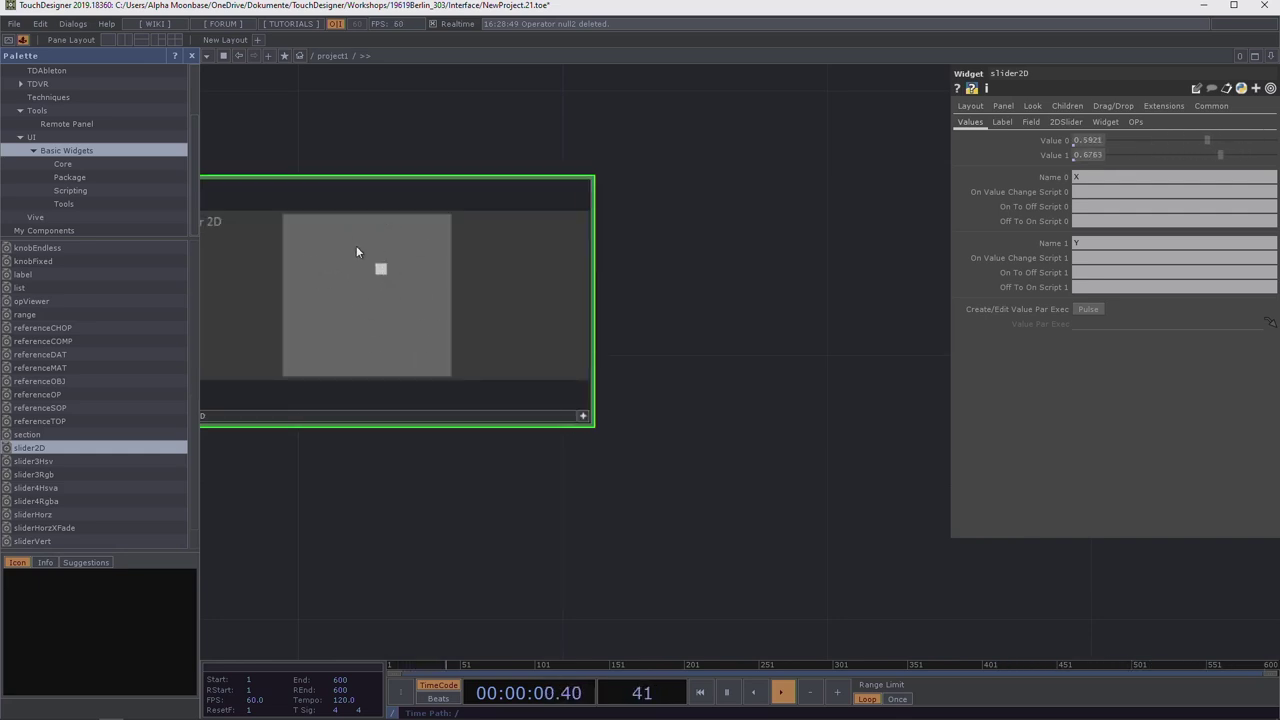
scroll(600, 290, "down", 2)
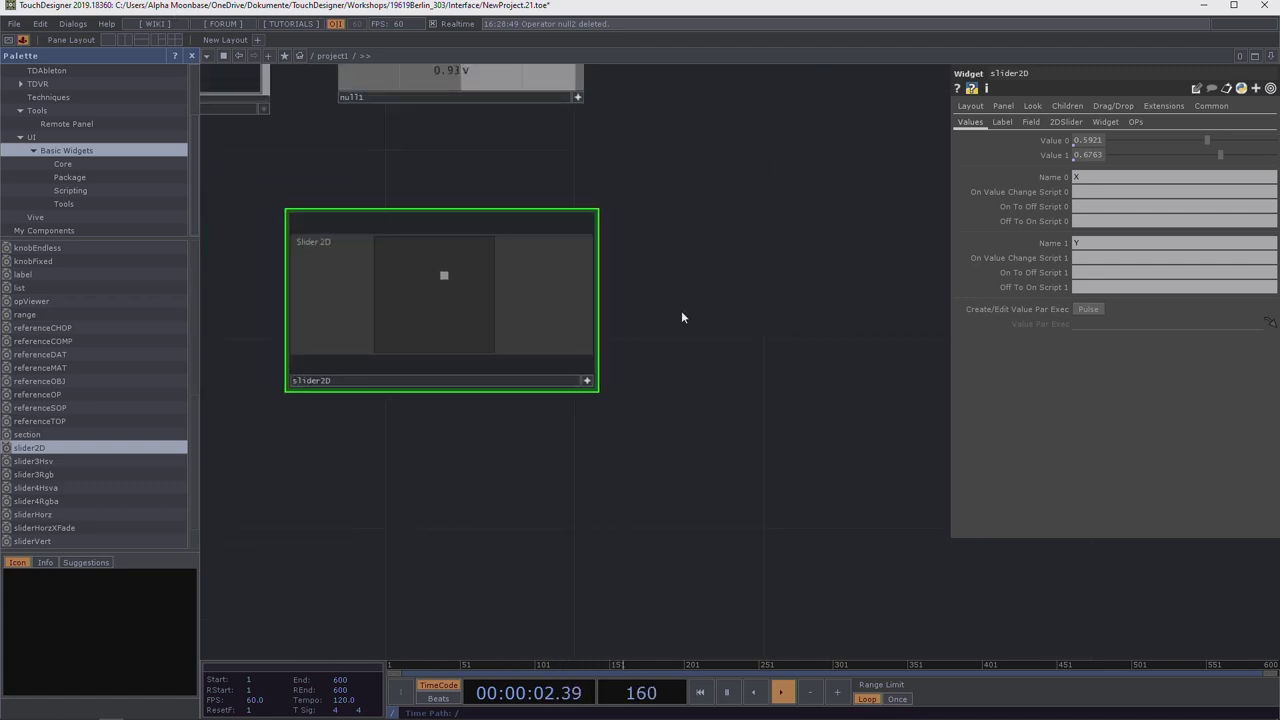
Bind ramp1's Phase to slider2D's Value 0 parameter and expand Phase to reveal its bind expression
scroll(683, 306, "right", 5)
scroll(690, 306, "left", 5)
scroll(702, 306, "right", 1)
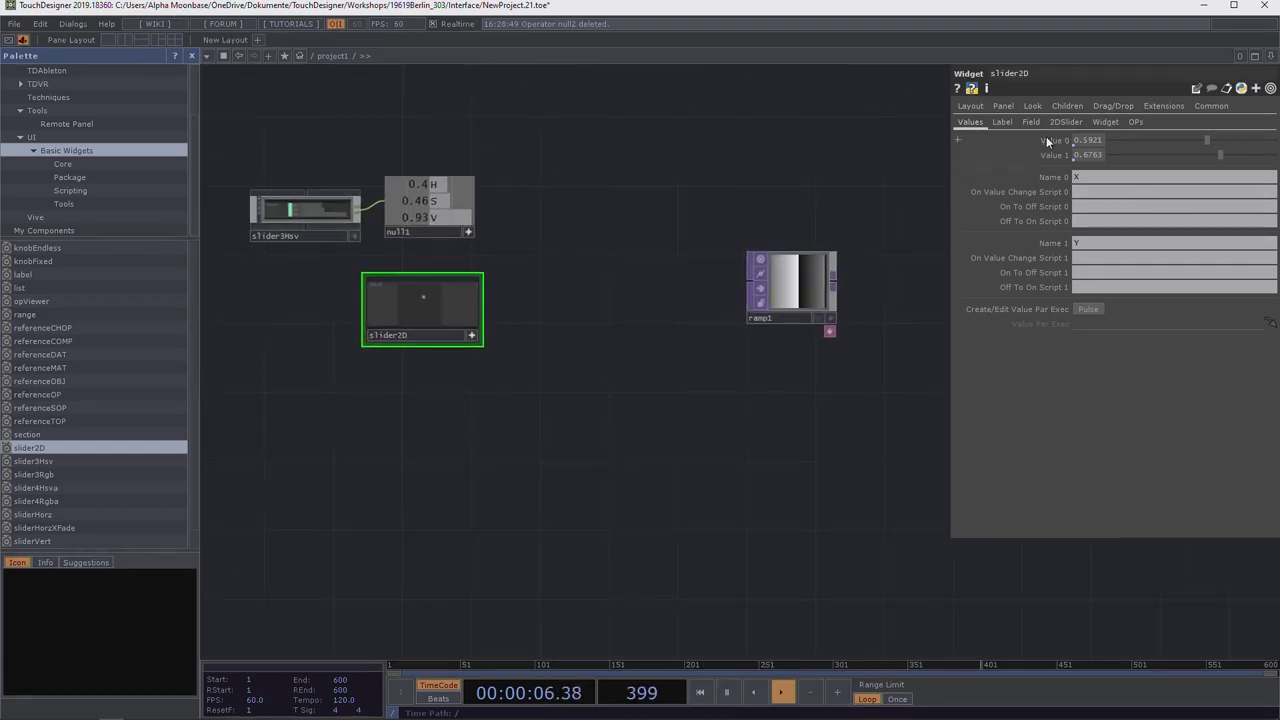
left_click(787, 270)
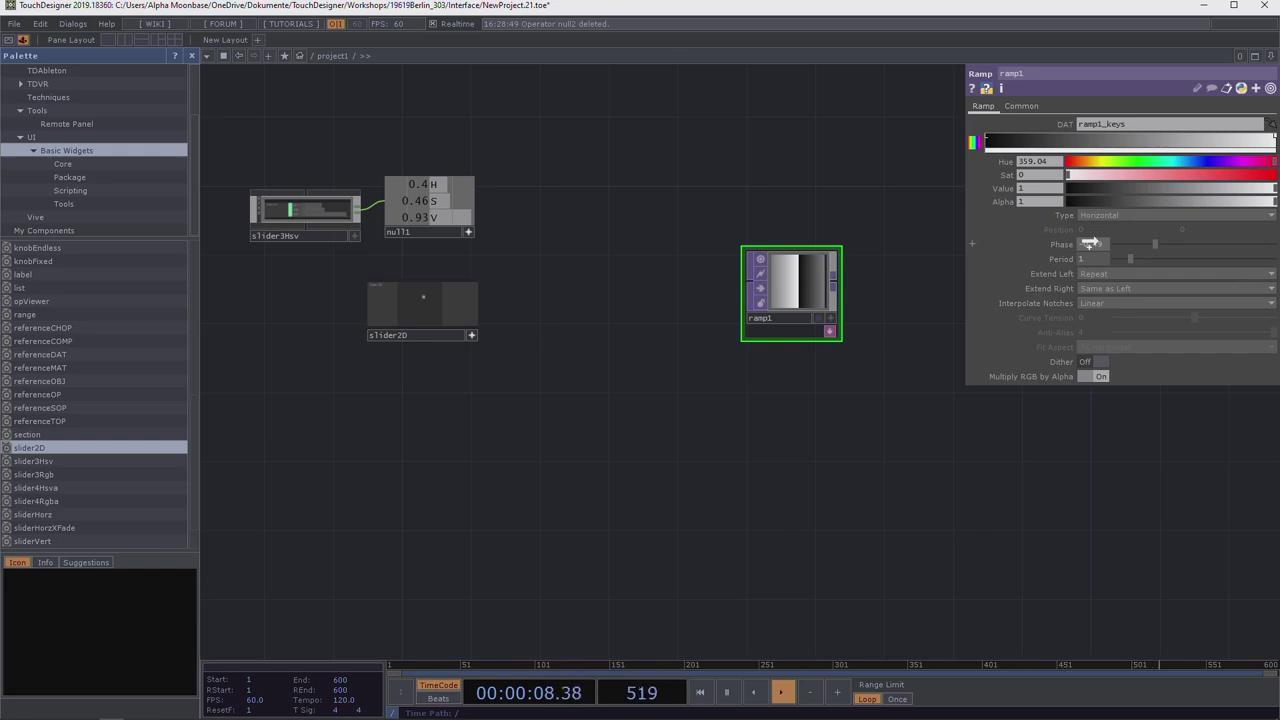
right_click(1090, 244)
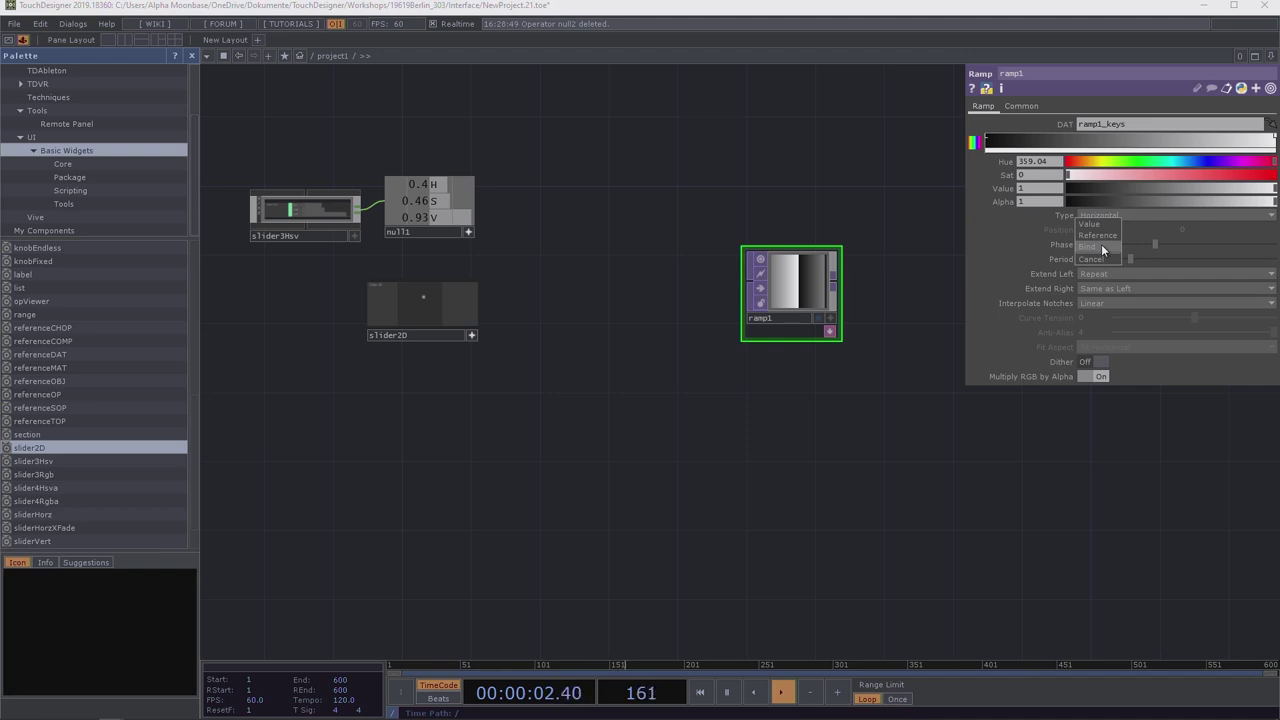
left_click(1102, 247)
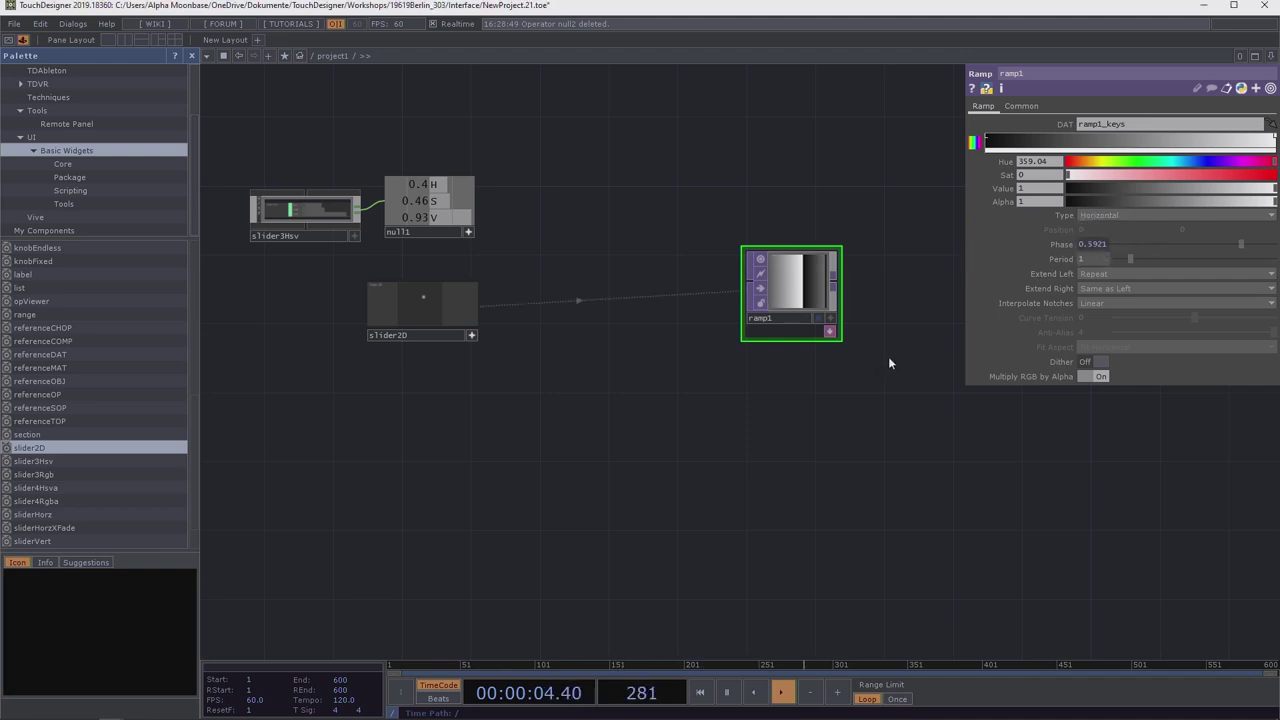
left_click(1058, 244)
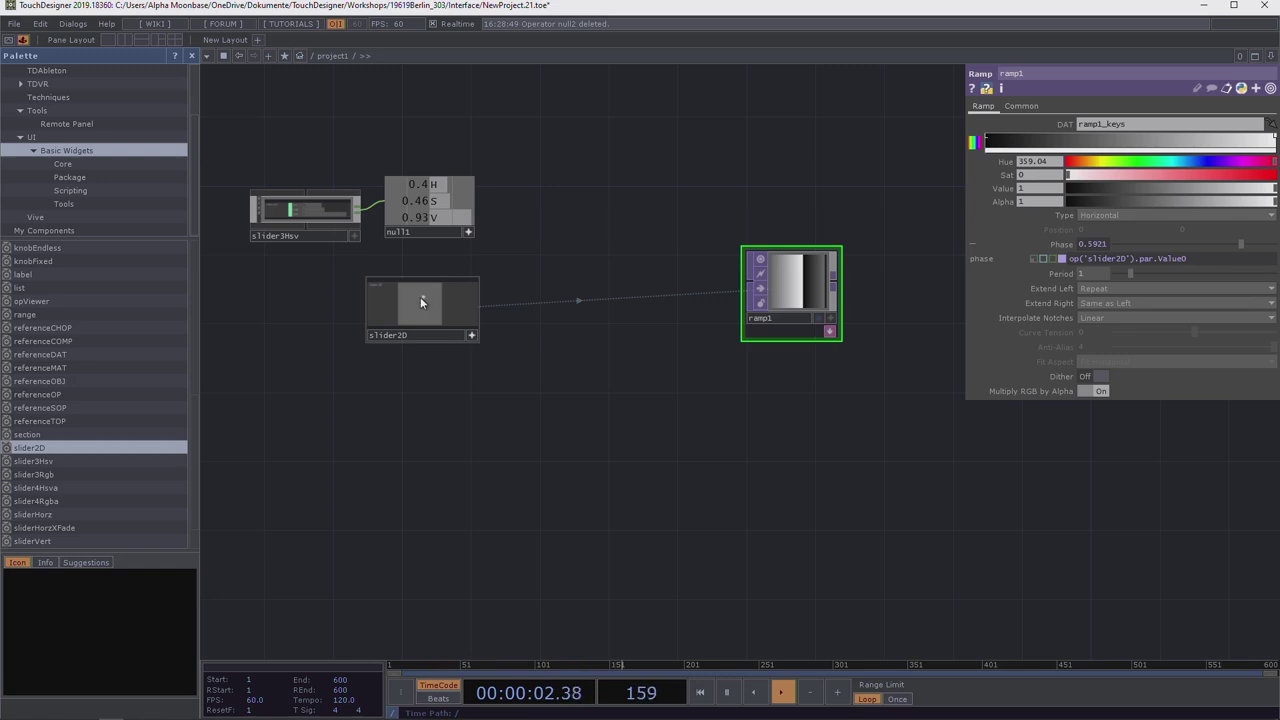
Move slider2D's handle to a Y value of about 0.34 and set its Value 0 to 0.622
mouse_move(420, 297)
left_mouse_down()
mouse_move(382, 282)
mouse_move(430, 313)
mouse_move(448, 278)
mouse_move(406, 299)
mouse_move(425, 305)
mouse_move(404, 311)
mouse_move(424, 315)
left_mouse_up()
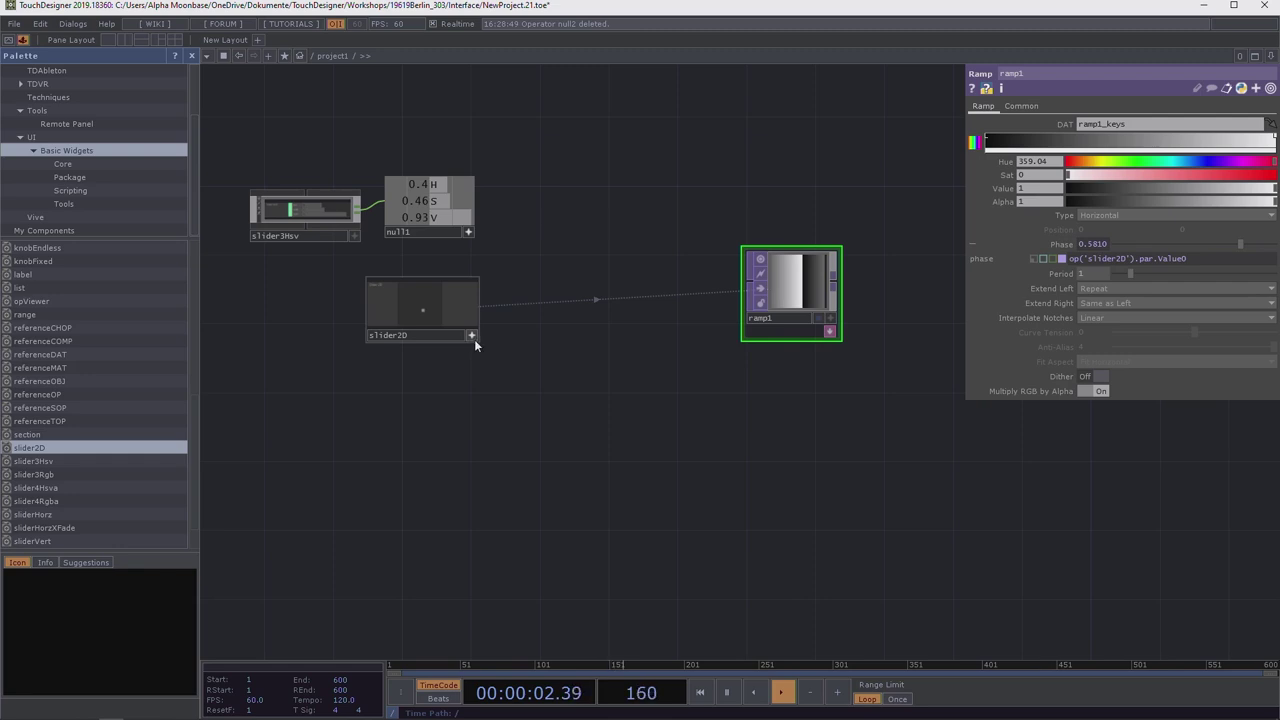
left_click(447, 310)
mouse_move(1179, 138)
left_mouse_down()
mouse_move(1113, 142)
mouse_move(1160, 141)
left_mouse_up()
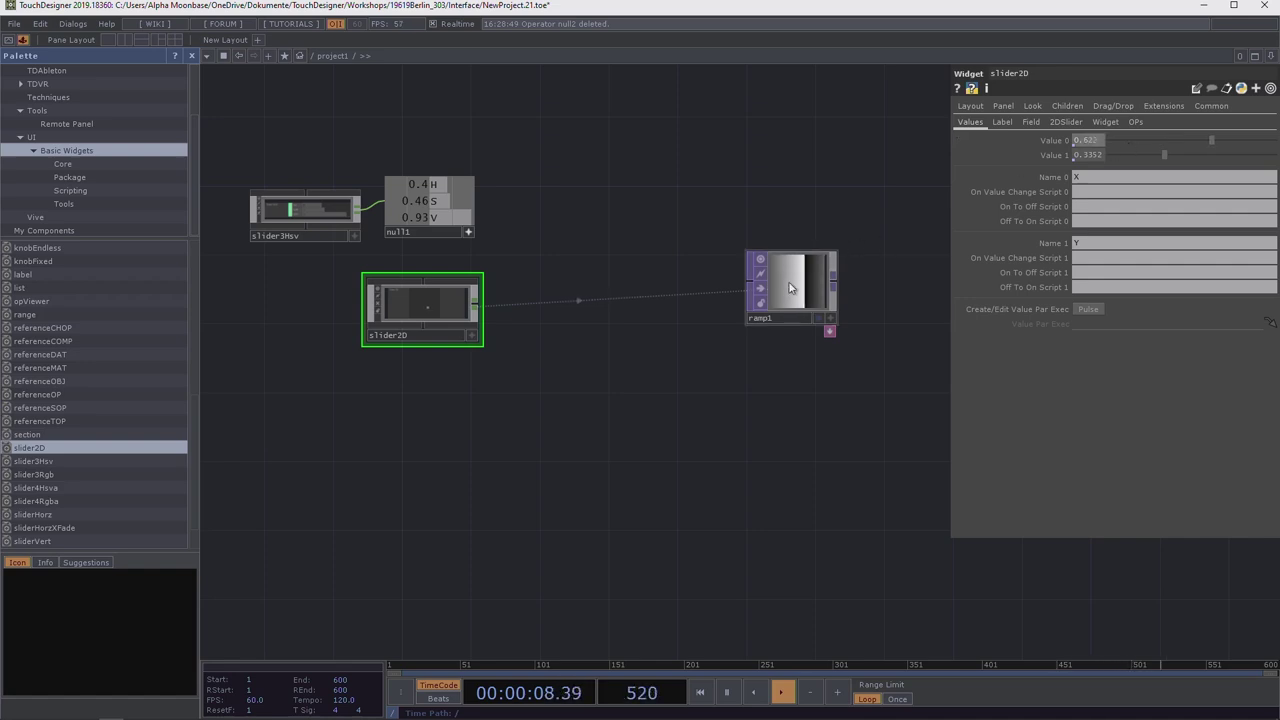
Set ramp1's bound Phase to 0.163 to drive slider2D in the reverse direction
left_click(790, 293)
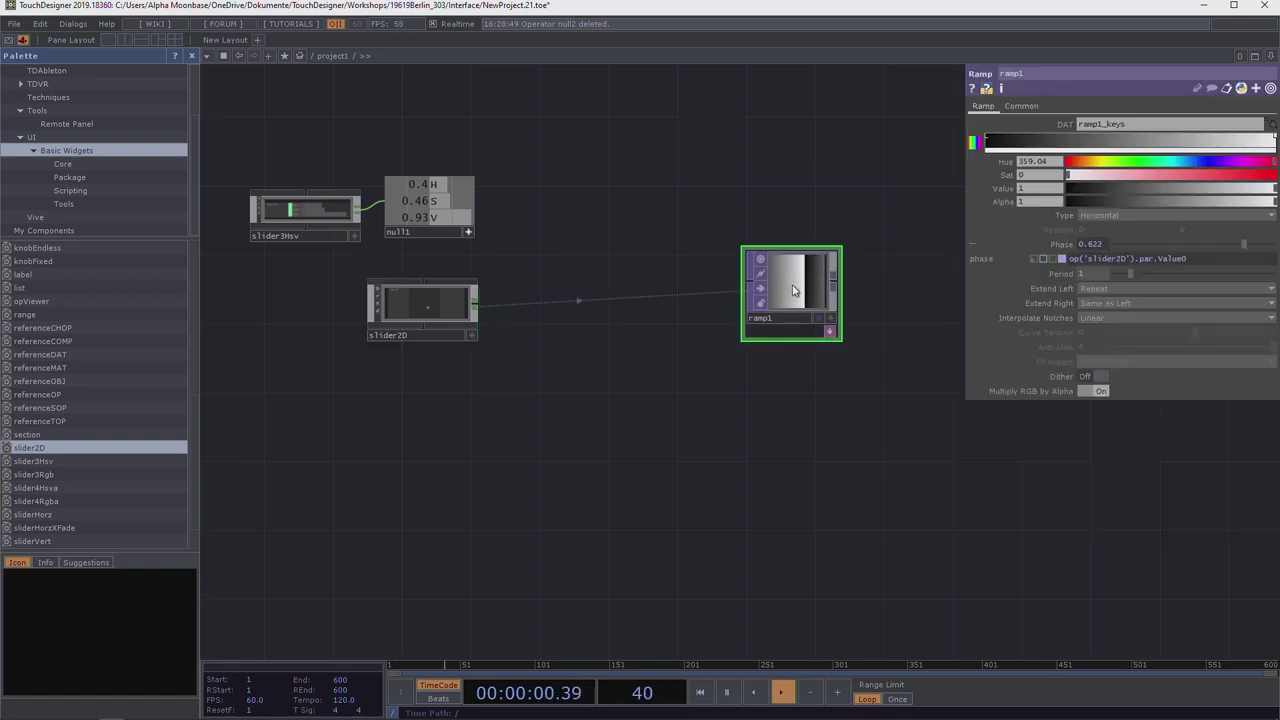
mouse_move(1200, 242)
left_mouse_down()
mouse_move(1152, 247)
mouse_move(1268, 249)
mouse_move(1177, 242)
mouse_move(1240, 244)
mouse_move(1215, 251)
left_mouse_up()
scroll(430, 302, "up", 5)
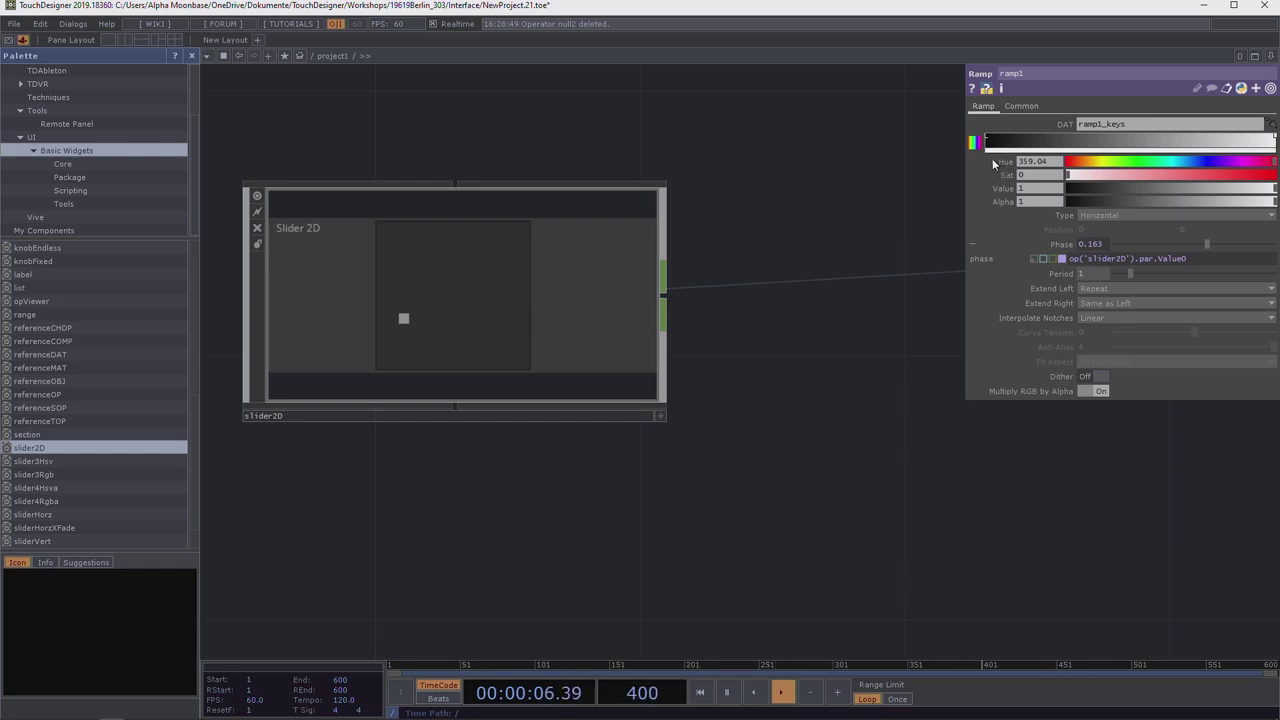
Move ramp1 close beside slider2D in the network so both fit in an enlarged view
key("h")
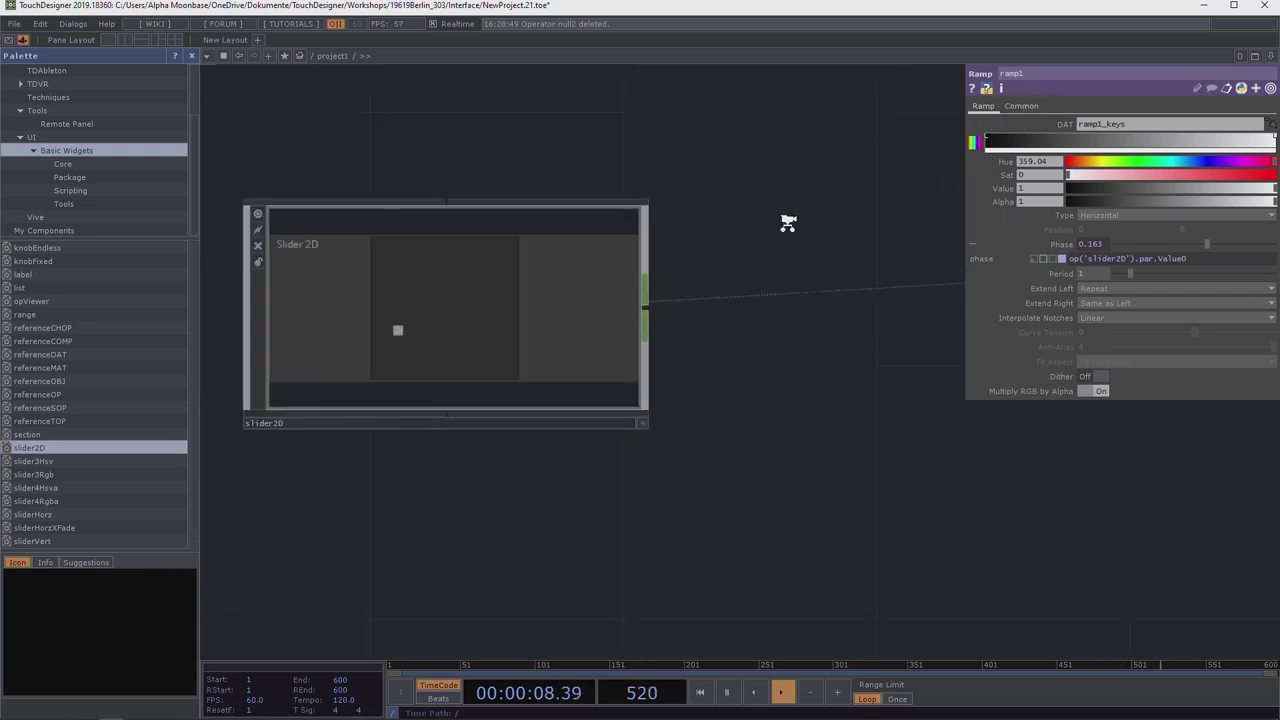
key("ctrl+v")
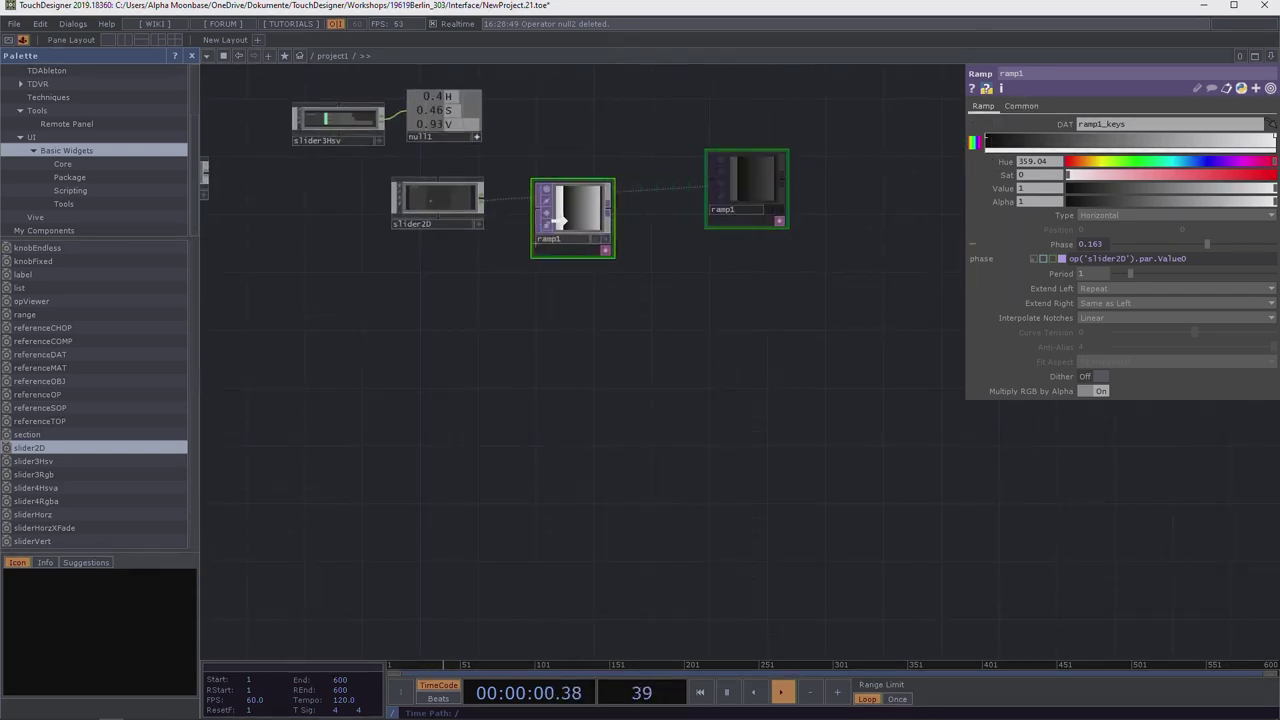
left_click(546, 213)
scroll(410, 205, "up", 5)
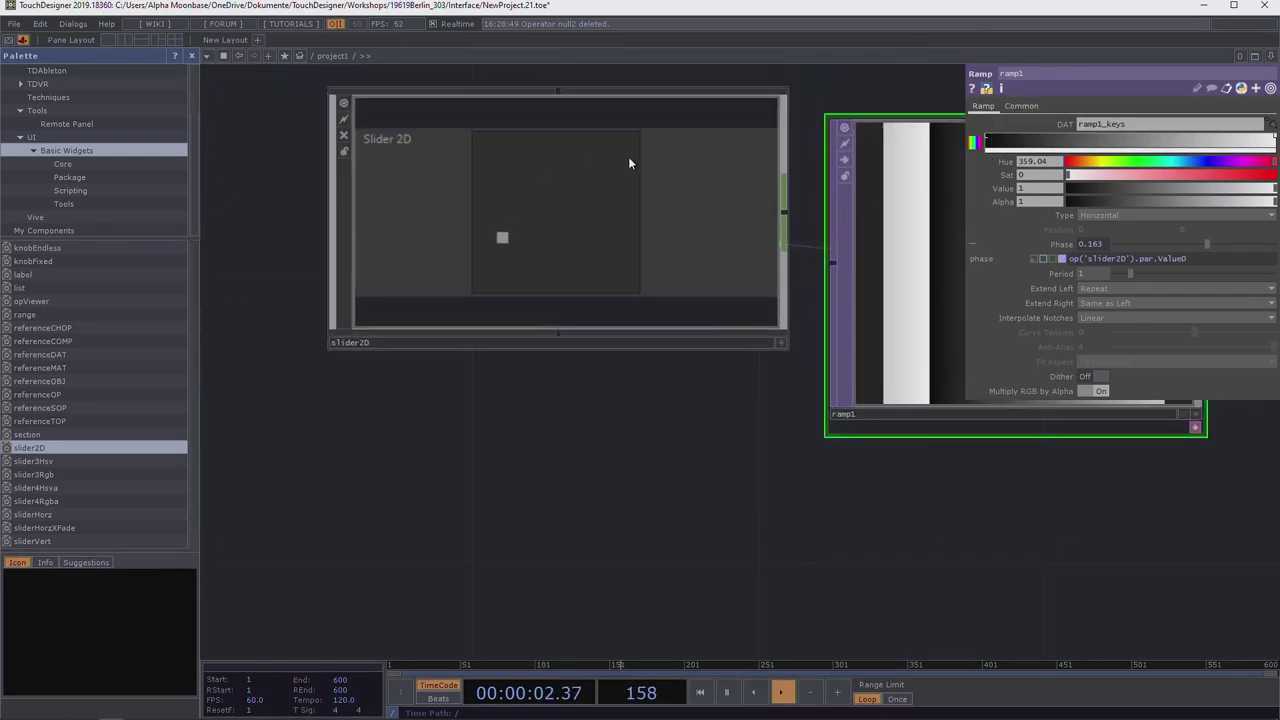
Bind ramp1's Period to slider2D's Value 1 parameter and expand Period to reveal its bind expression
left_click(628, 156)
left_click(1050, 140)
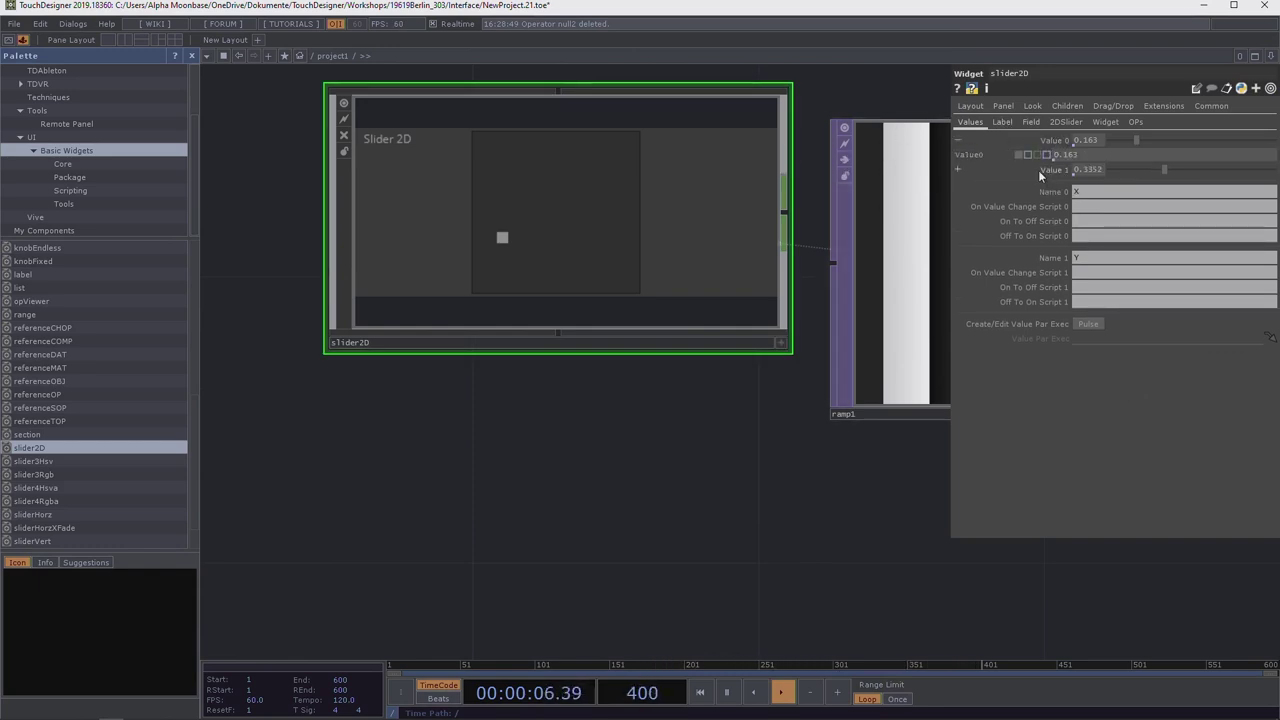
left_click(1036, 169)
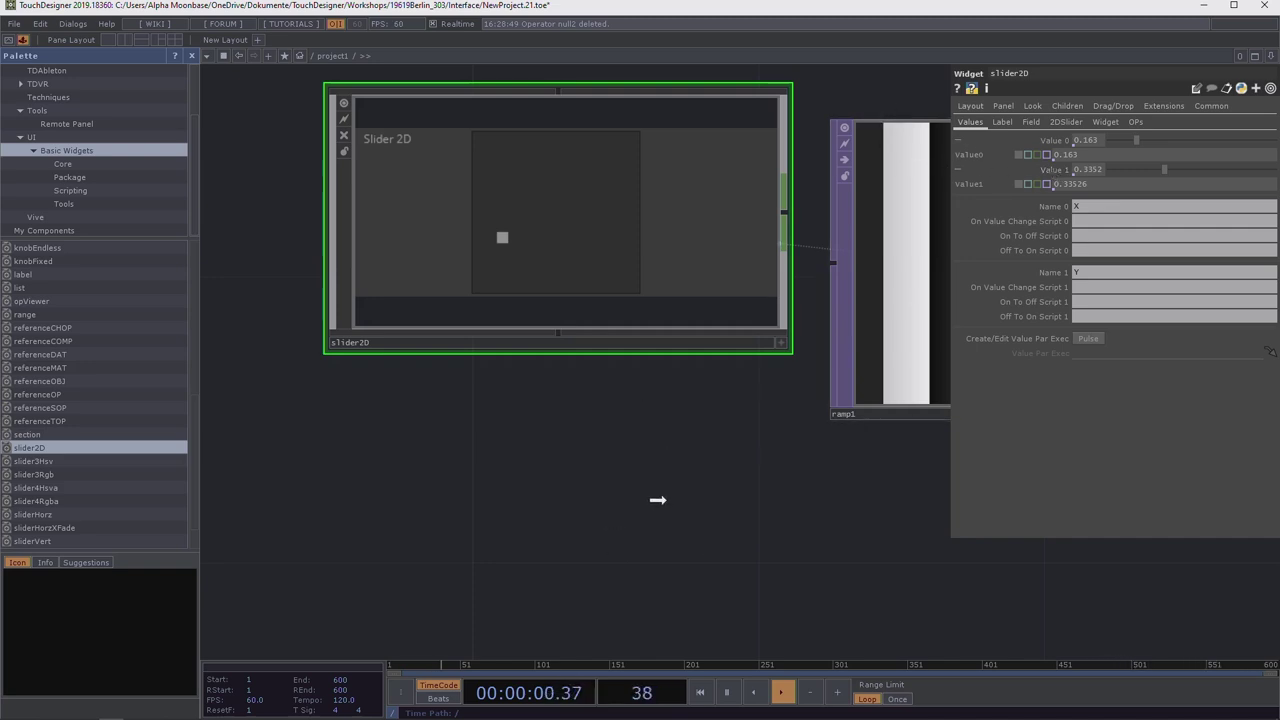
left_click(884, 267)
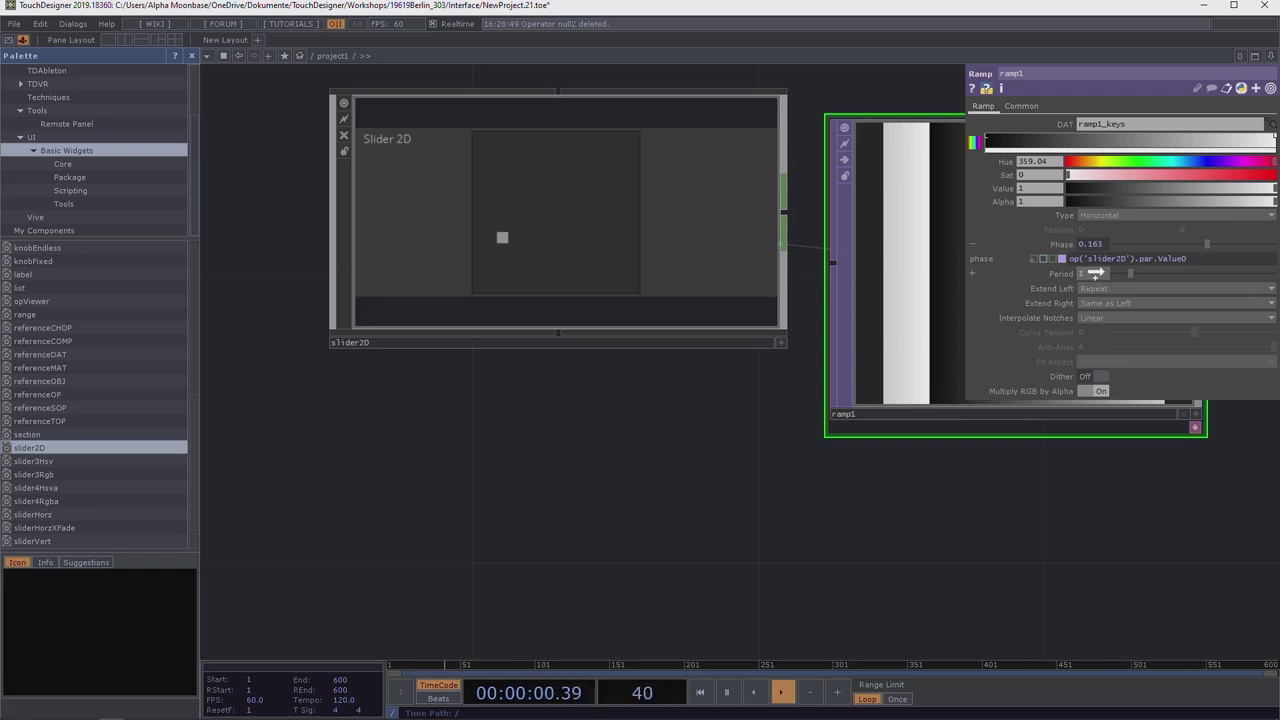
left_click_drag(1096, 273, 1082, 251)
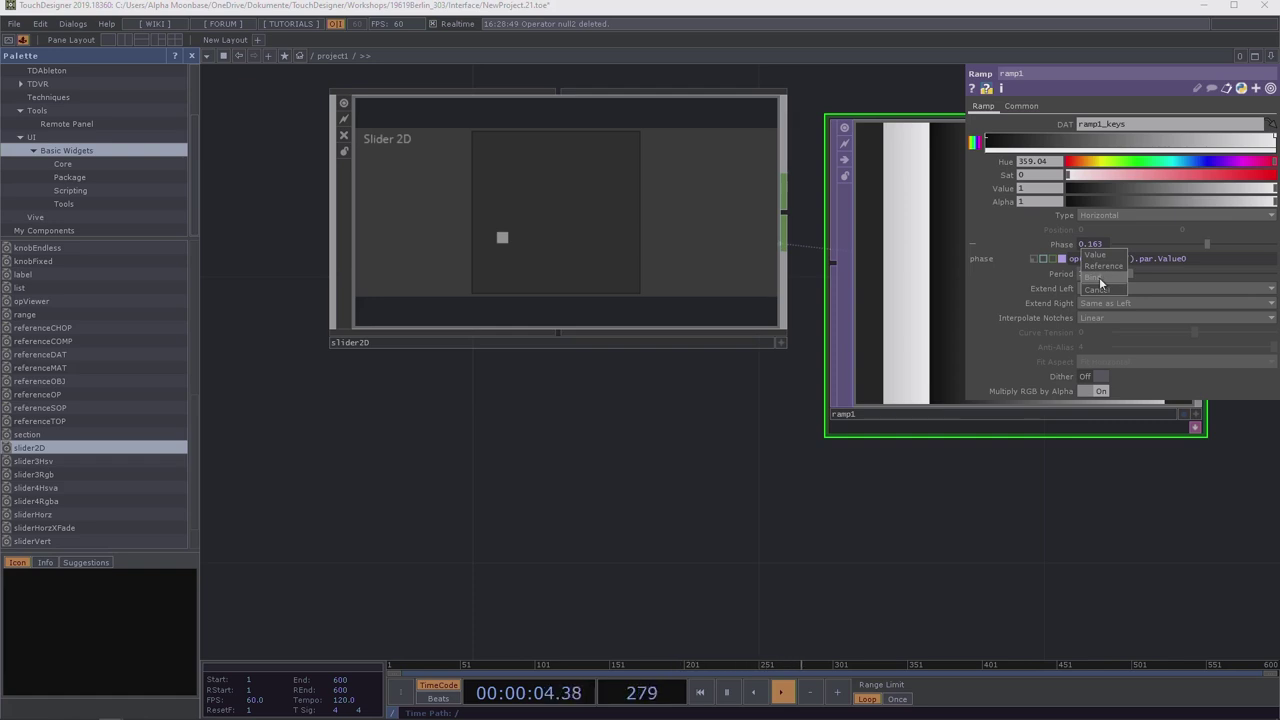
left_click(1099, 279)
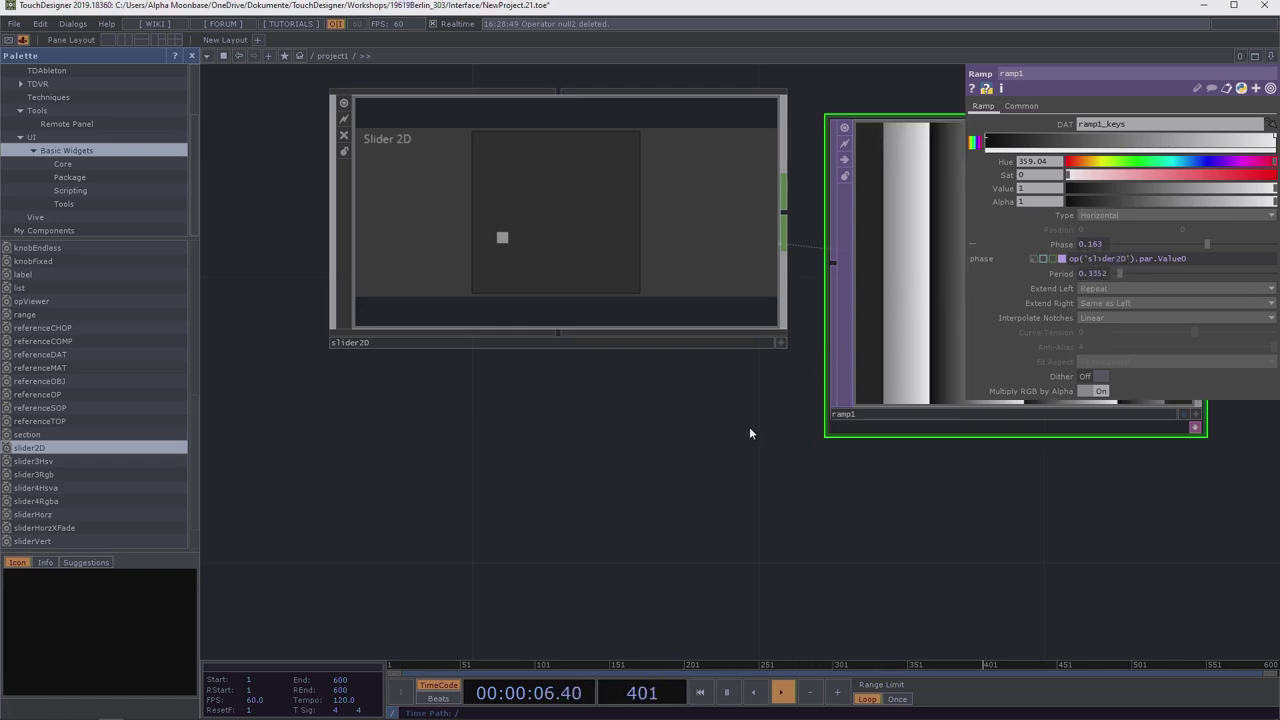
left_click_drag(749, 433, 655, 462)
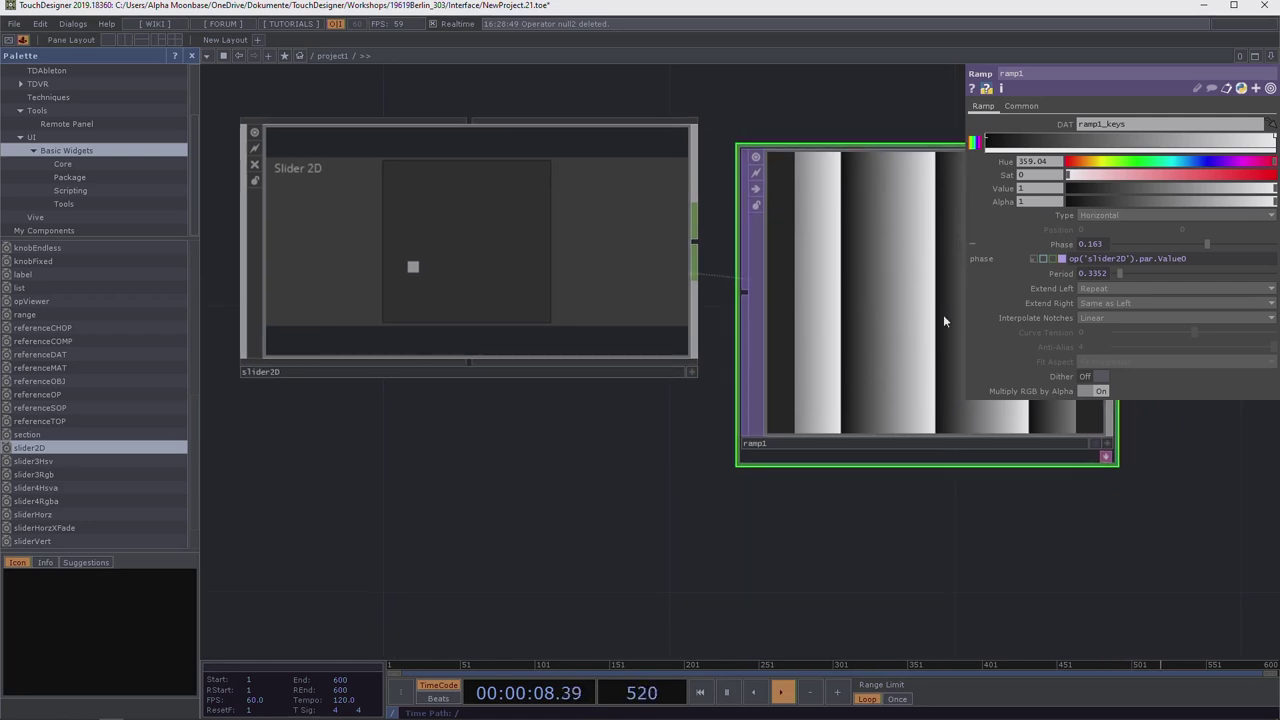
left_click(1031, 280)
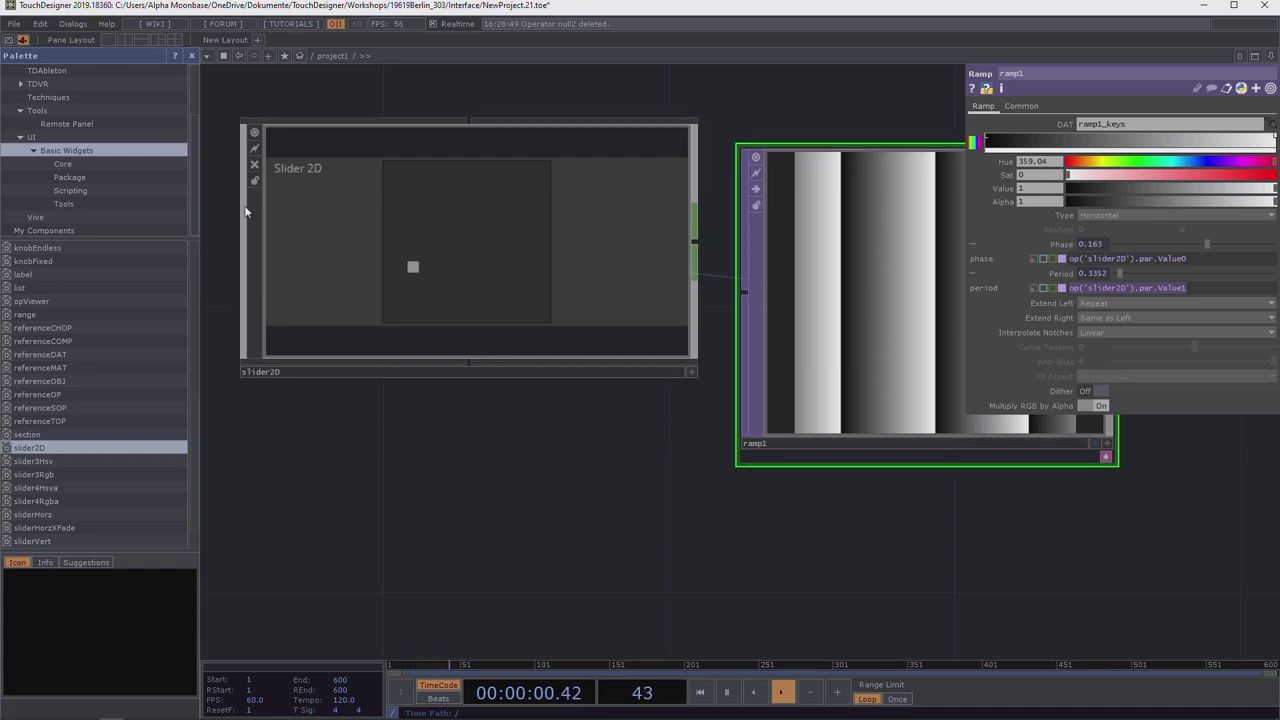
Reselect slider2D to show its values, and switch to the Word document with the workshop timetable
left_click(457, 265)
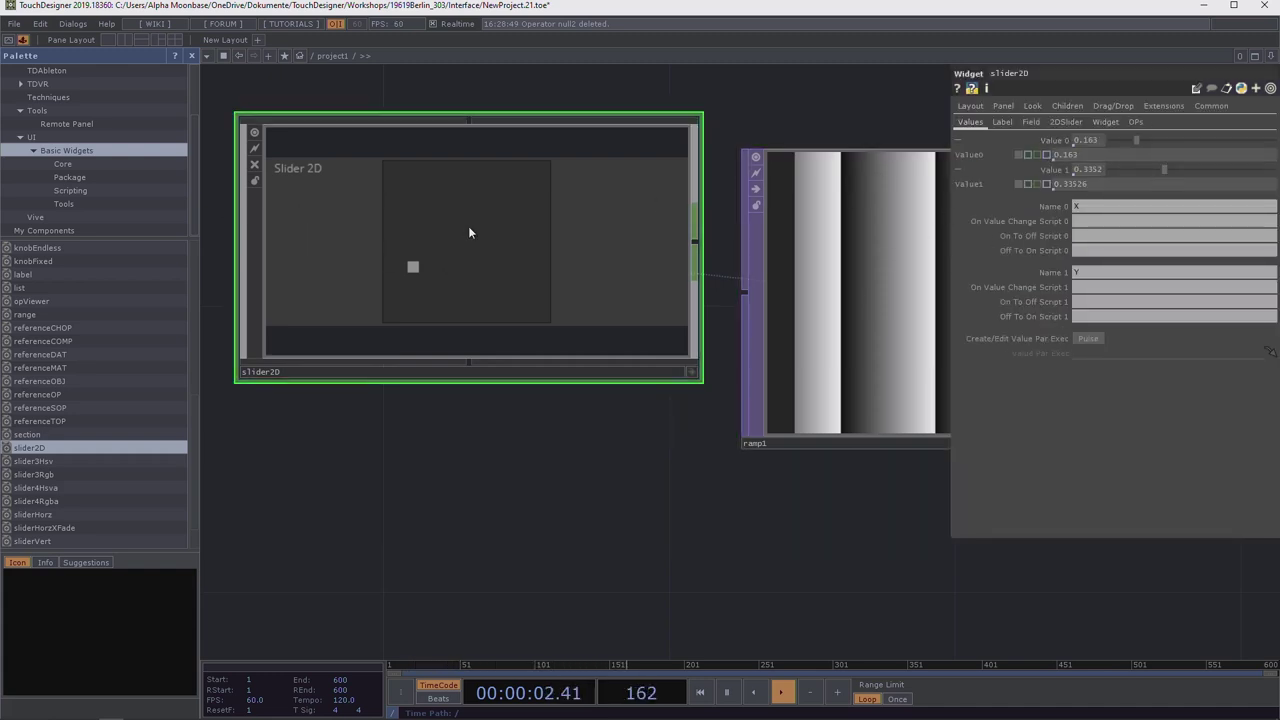
right_click(472, 232)
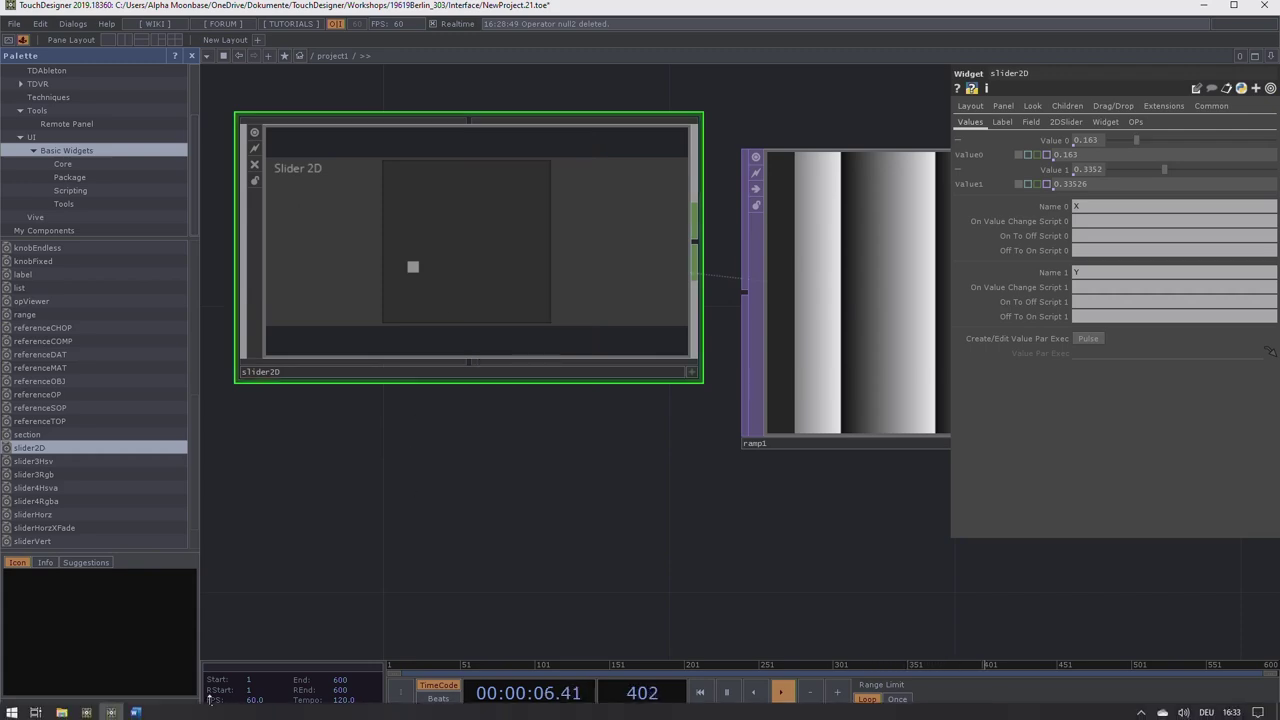
left_click(142, 712)
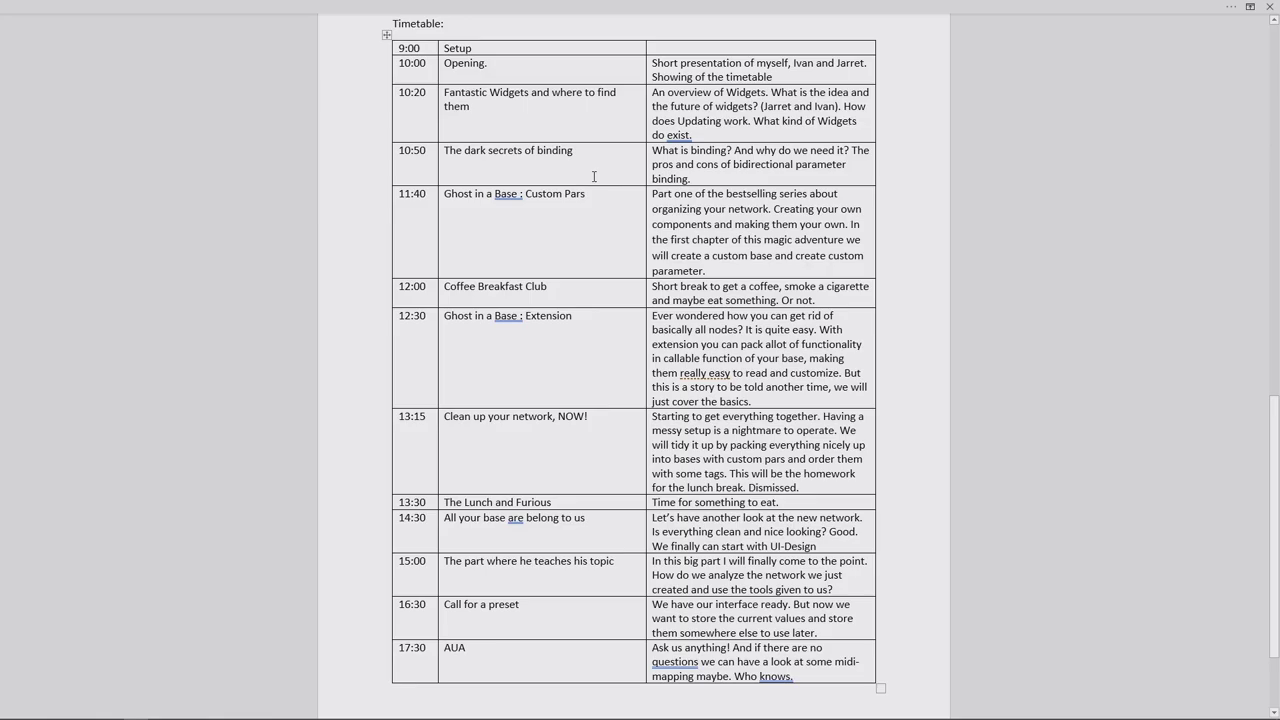
Review the workshop timetable in Word, mark the entry The dark secrets of binding, and return to the TouchDesigner network
key("alt+Tab")
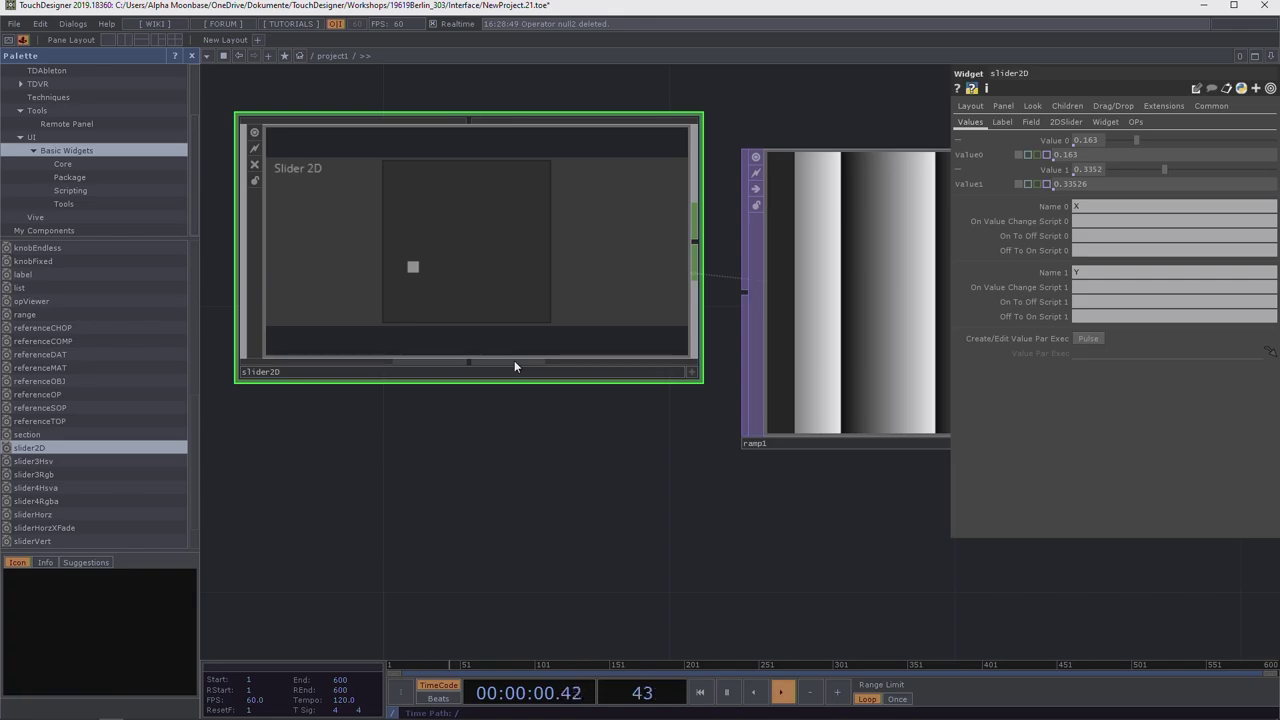
key("alt+Tab")
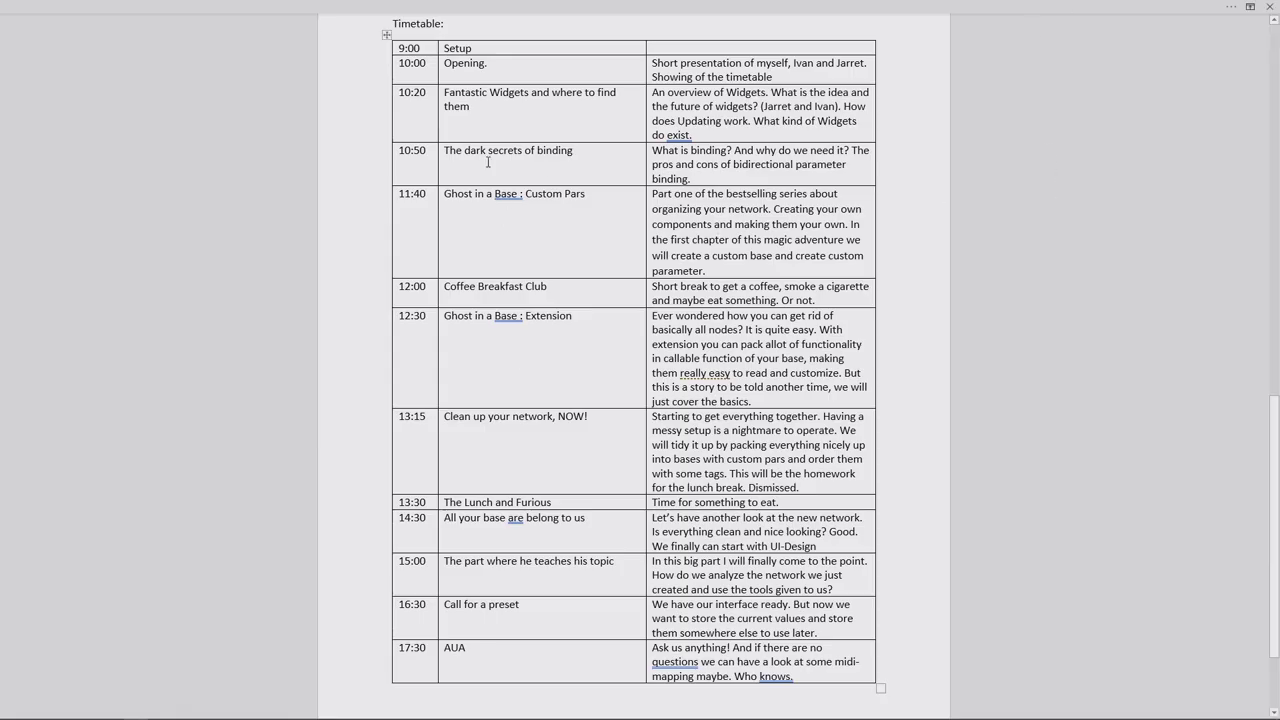
key("alt+Tab")
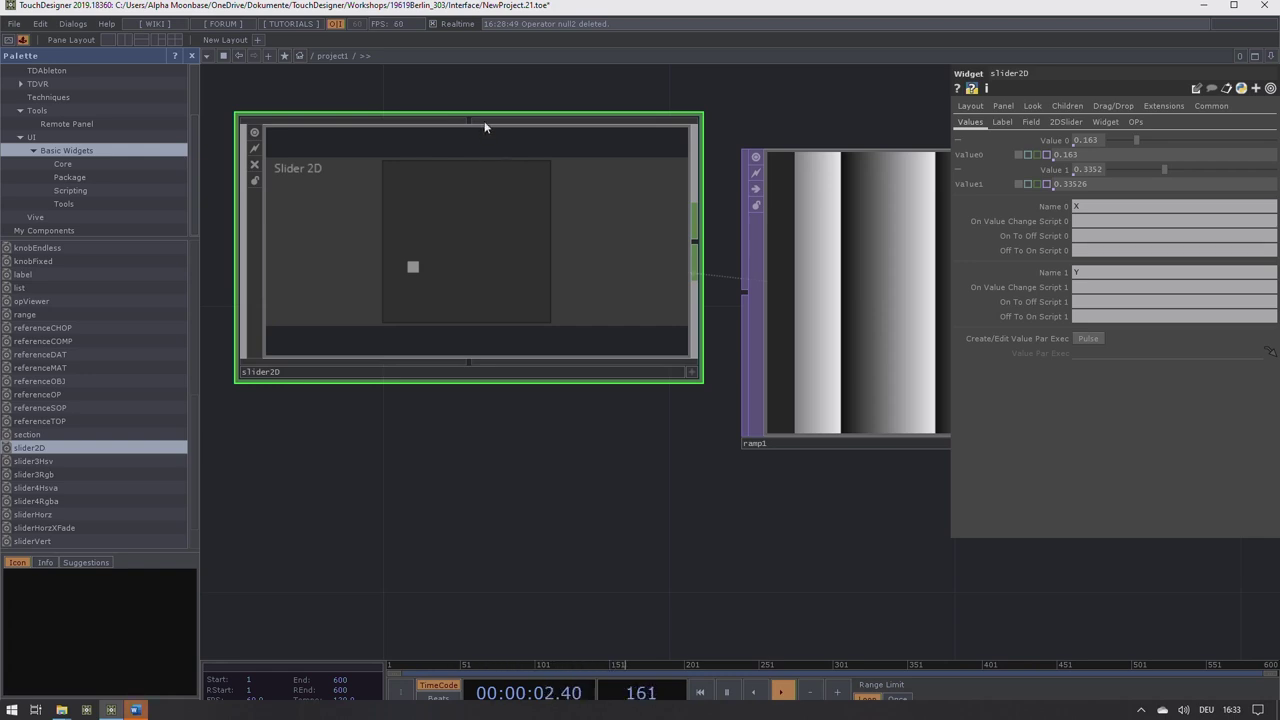
left_click_drag(391, 486, 420, 429)
scroll(420, 429, "down", 3)
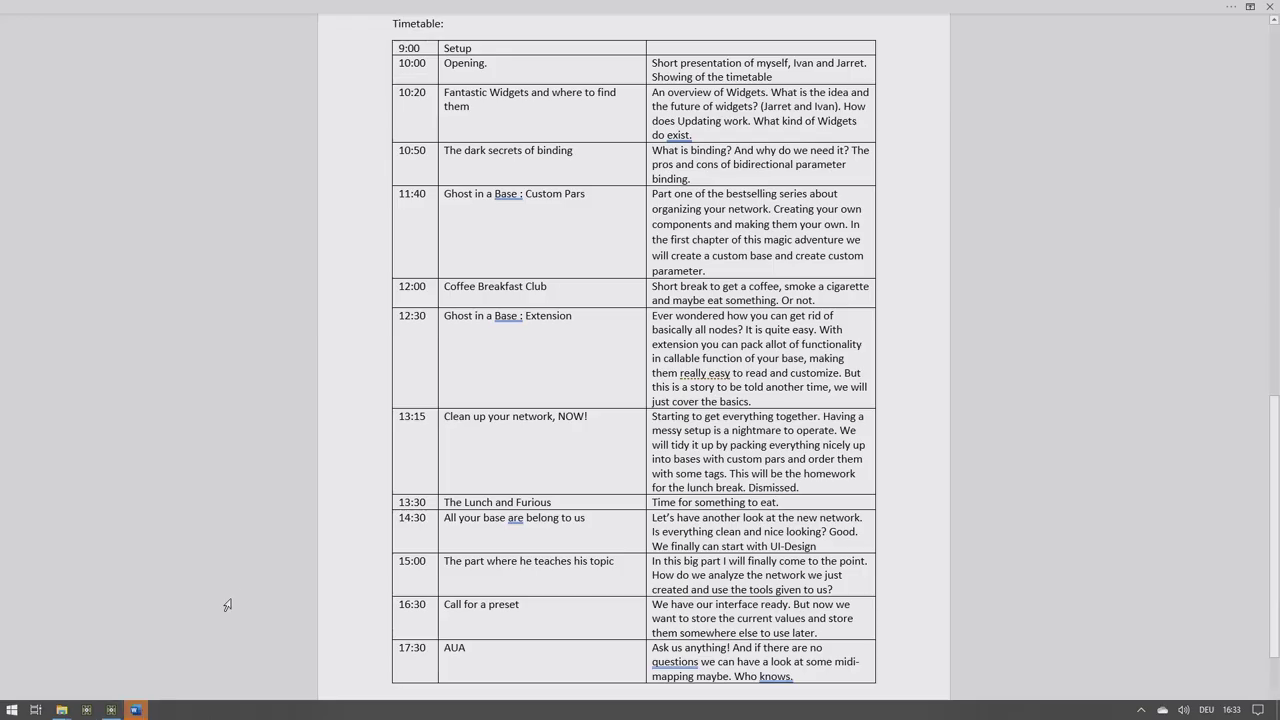
left_click(136, 710)
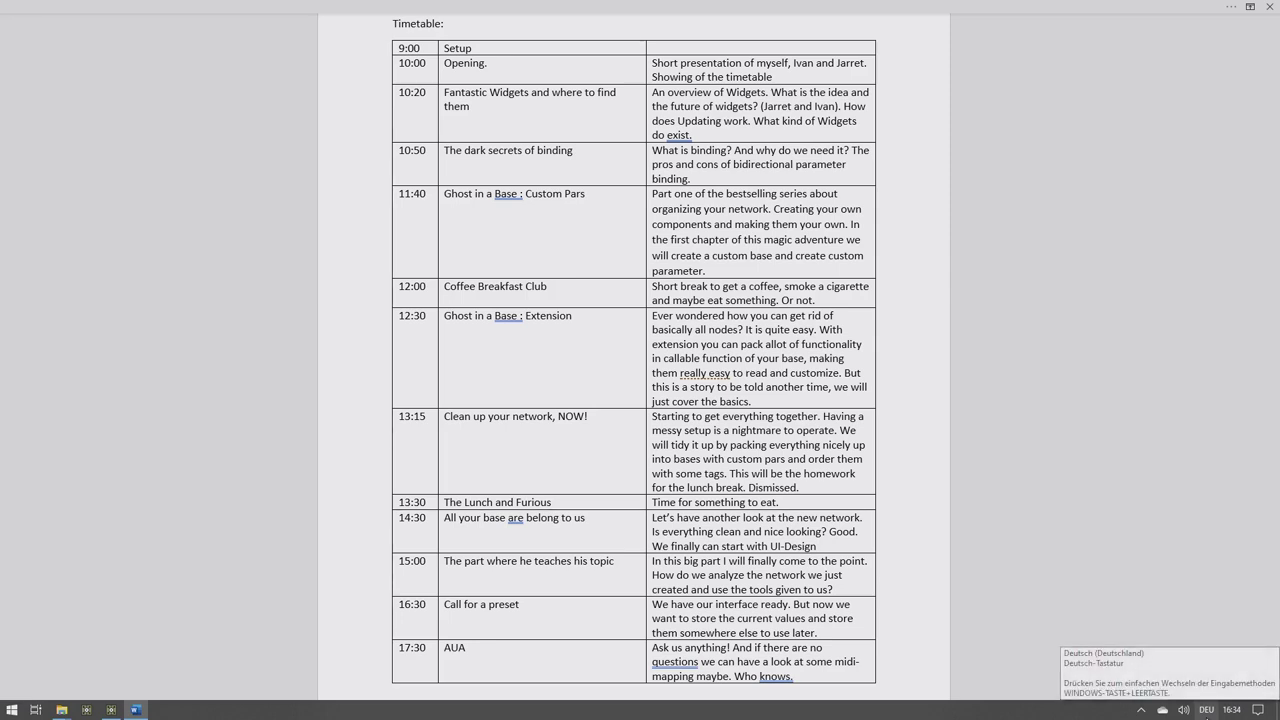
left_click(446, 148)
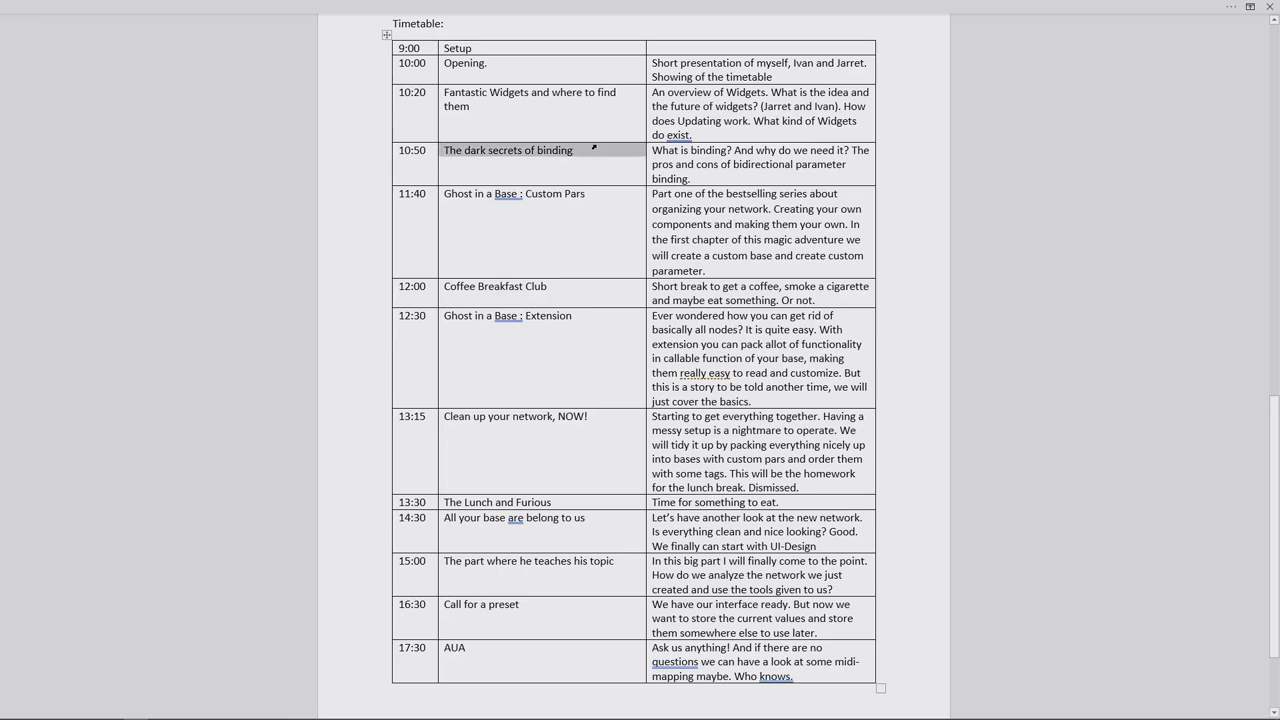
left_click(539, 106)
key("alt+Tab")
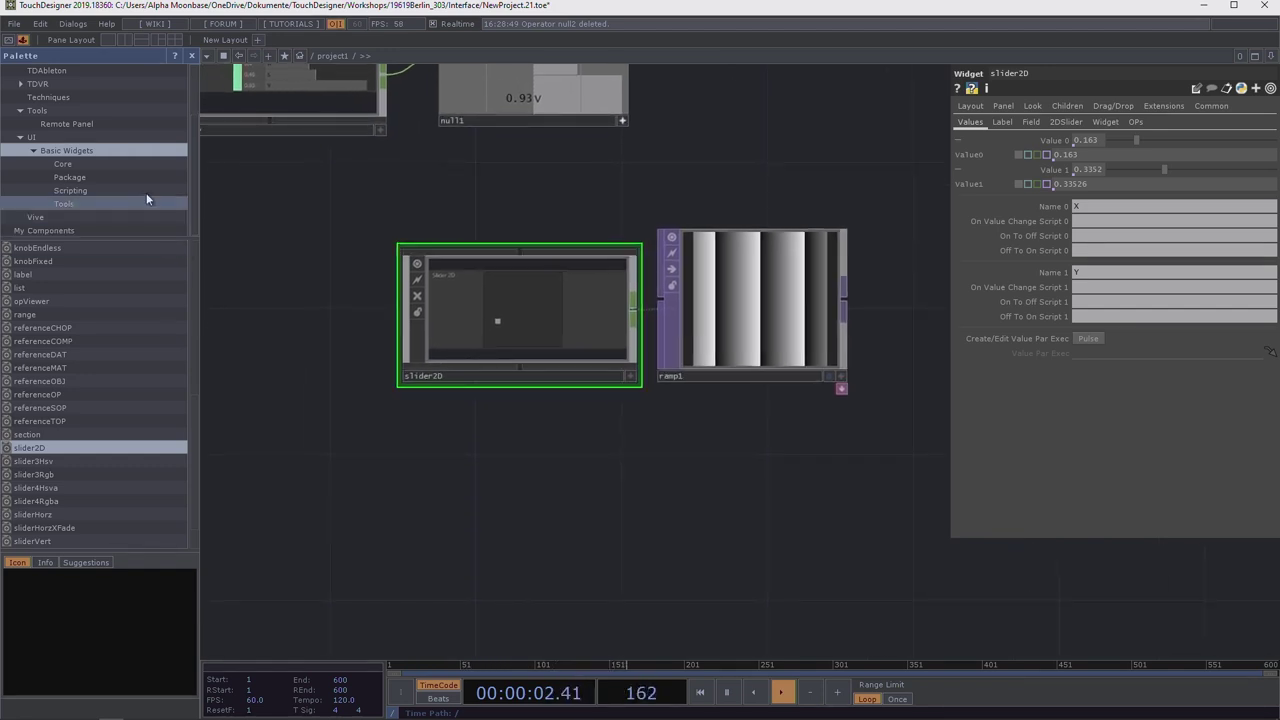
Look over the Basic Widgets list from its first entries and examine slider3Hsv and null1 in the network
scroll(103, 283, "up", 5)
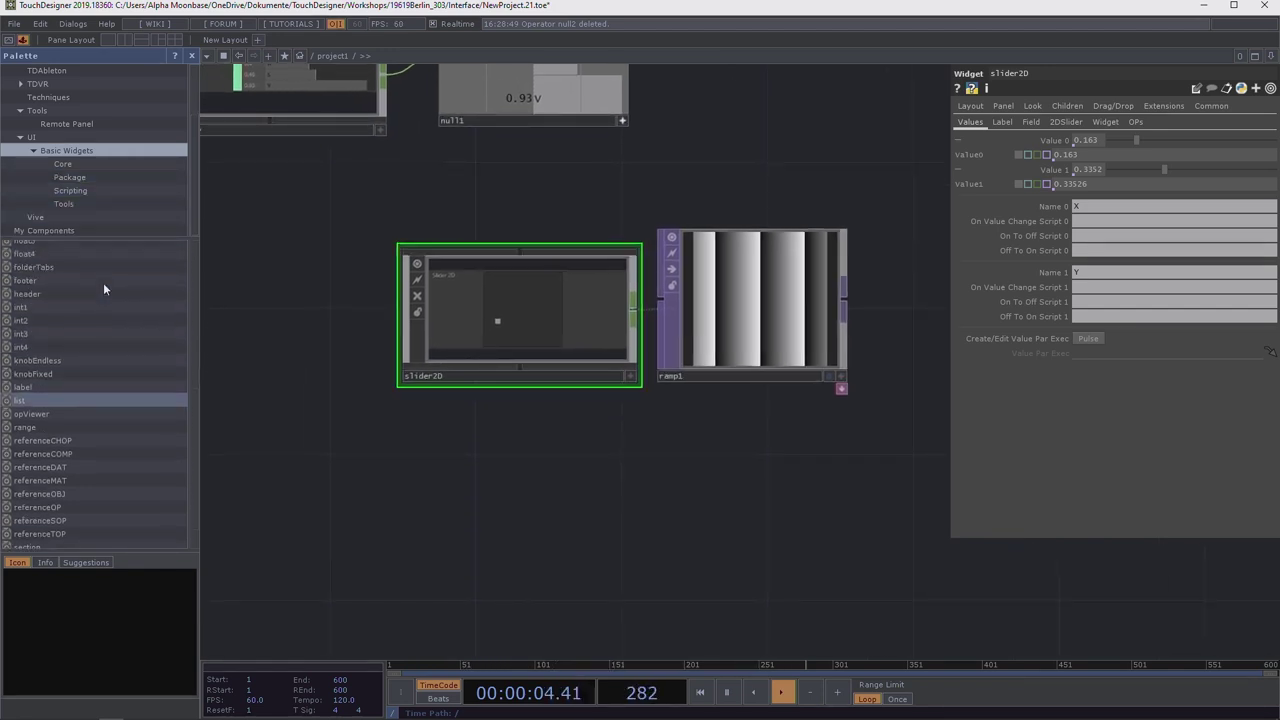
scroll(105, 289, "up", 4)
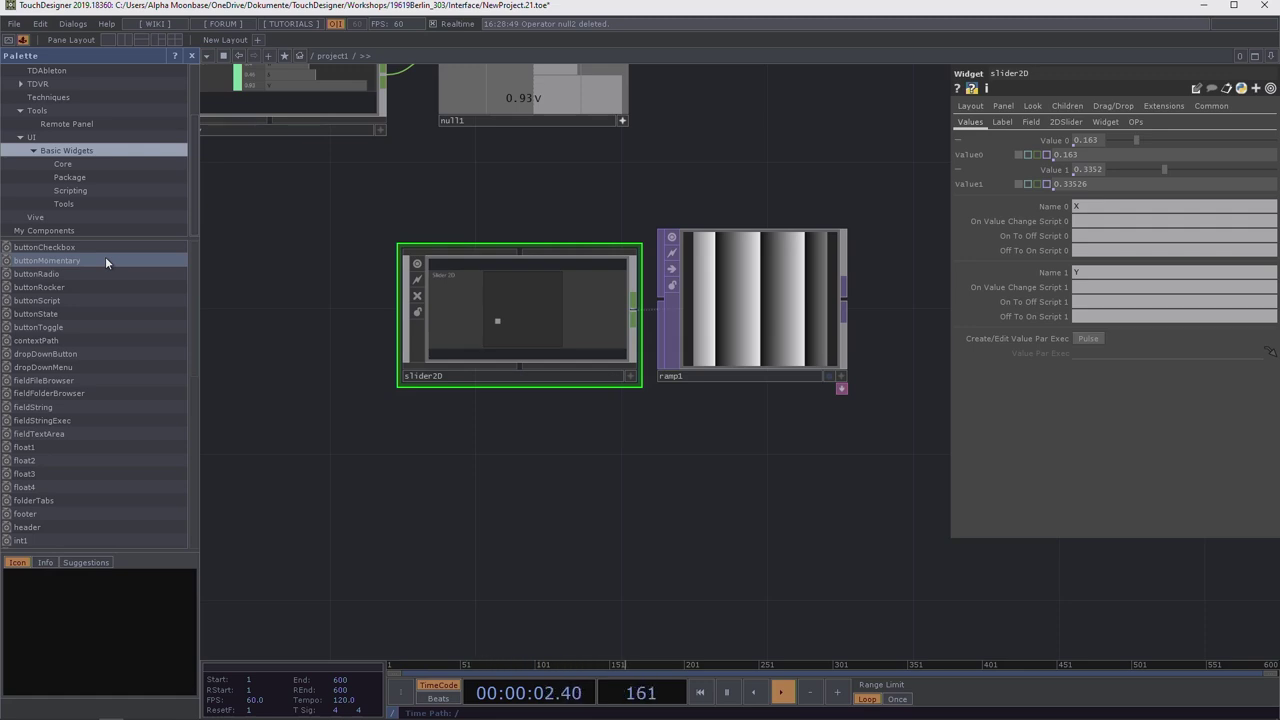
left_click_drag(628, 167, 800, 221)
left_click_drag(794, 271, 718, 276)
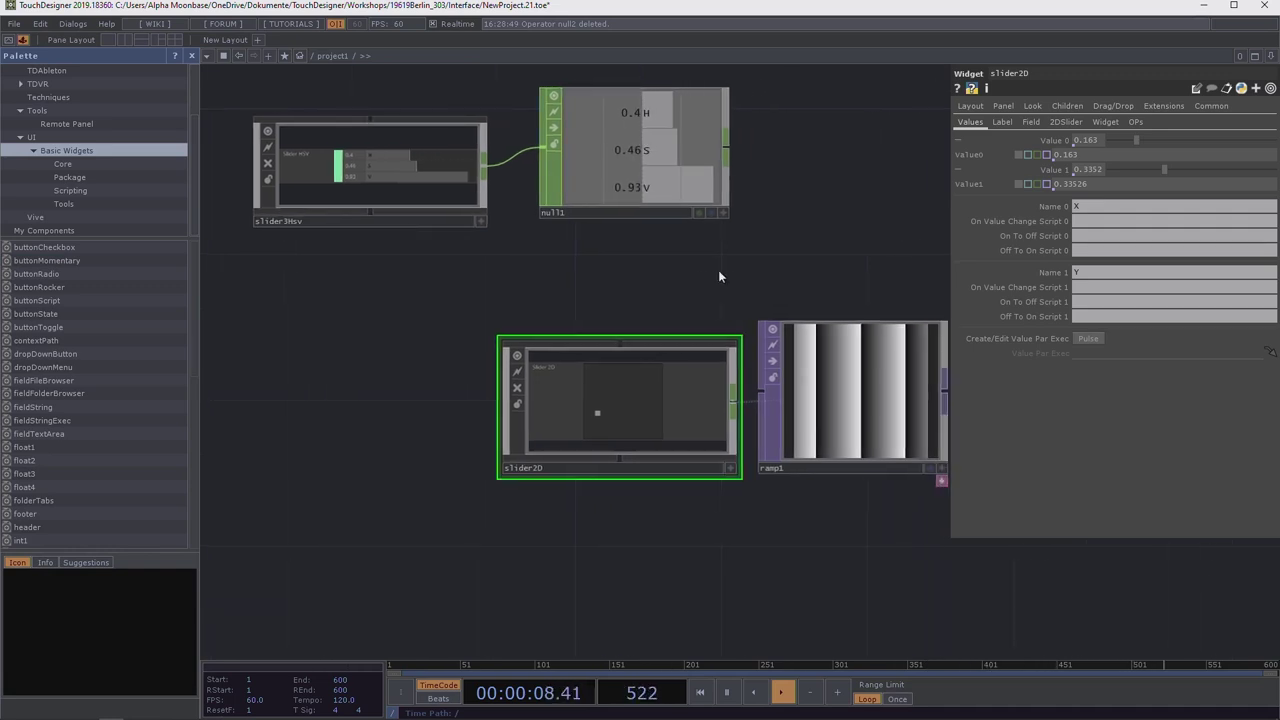
Move ramp1 away from slider2D, up and to the right of null1 in the network
scroll(718, 270, "down", 2)
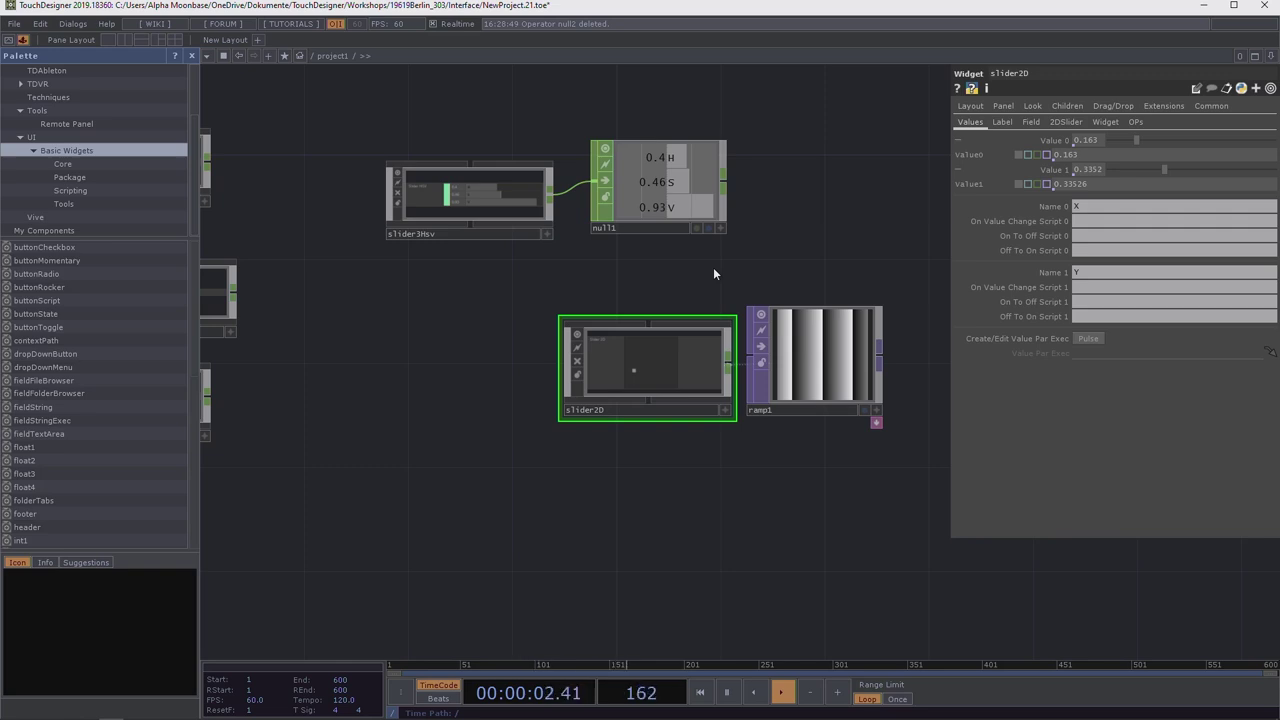
scroll(708, 406, "down", 5)
left_click_drag(738, 410, 836, 322)
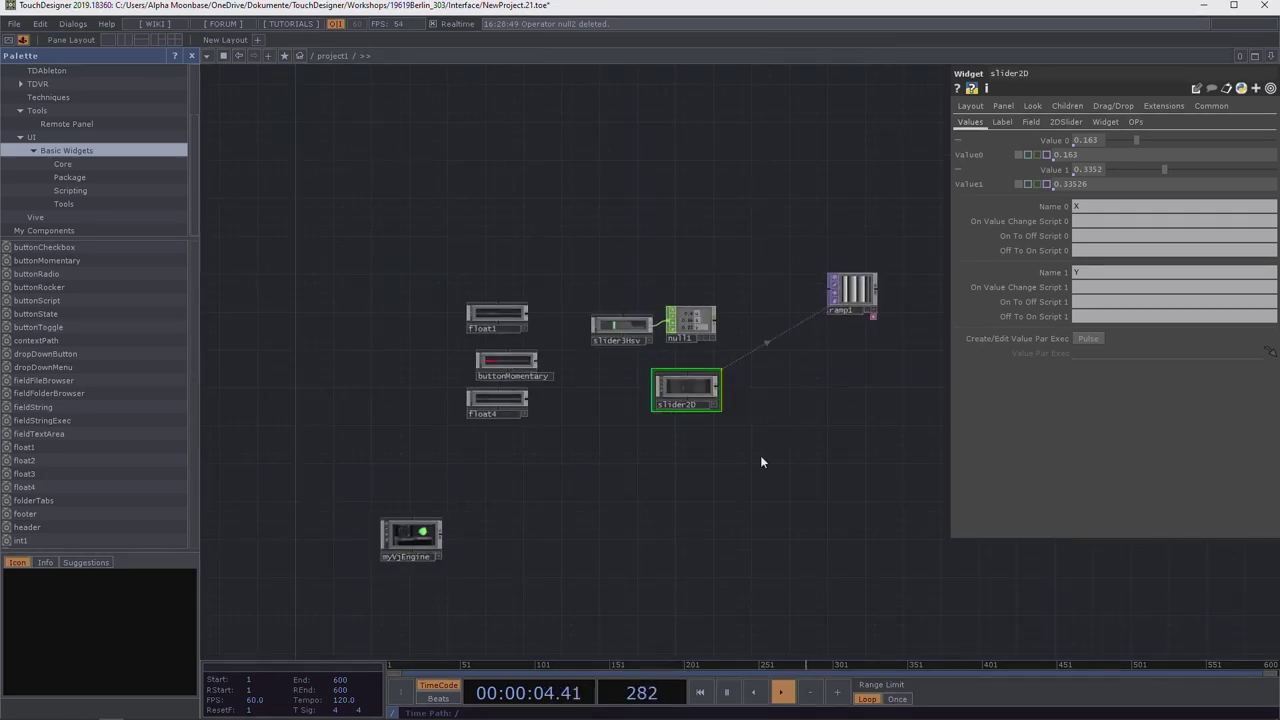
Find the Ramp TOP among the operators and place a new one in the empty network area right of slider2D
left_click_drag(760, 457, 411, 227)
key("Tab")
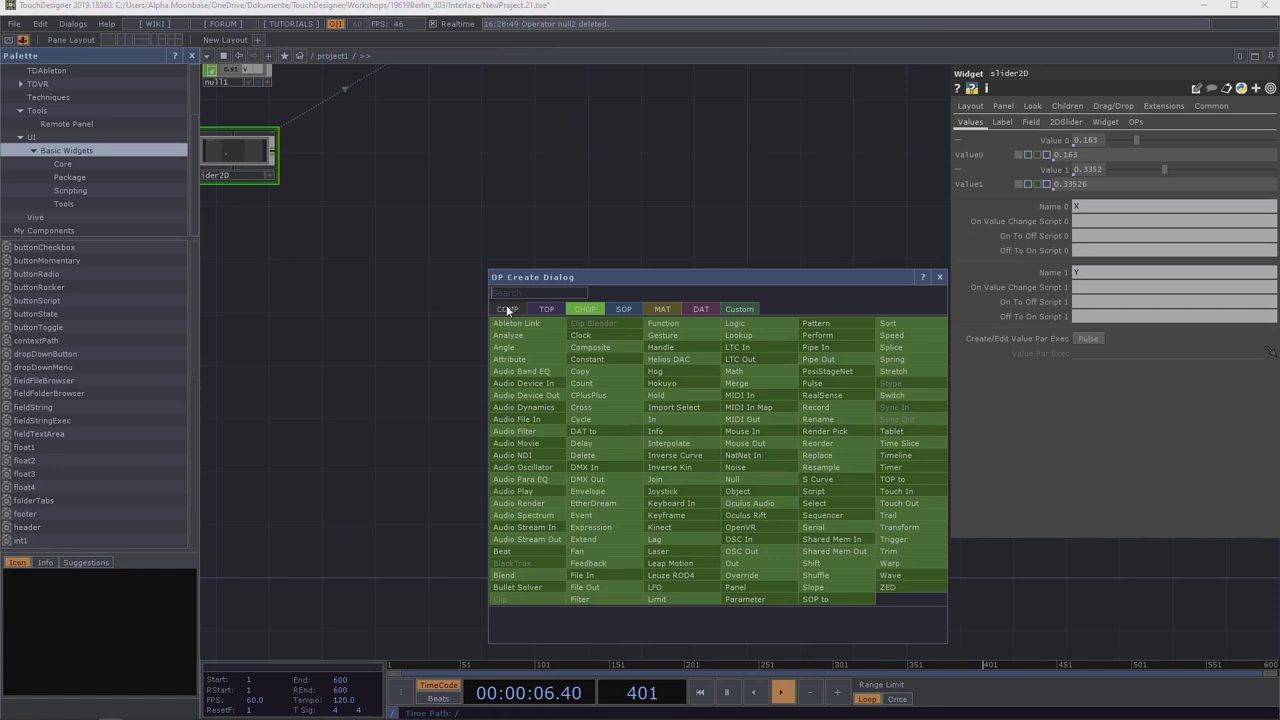
left_click(507, 309)
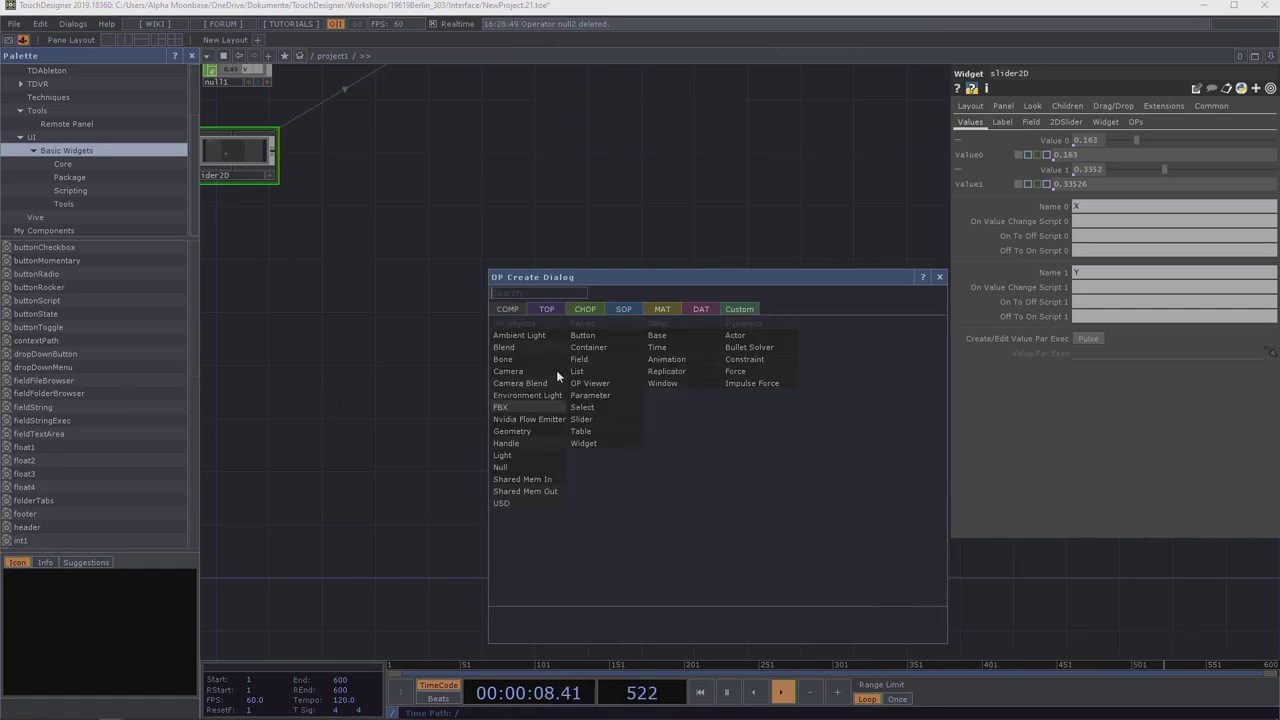
left_click(535, 309)
type("ra")
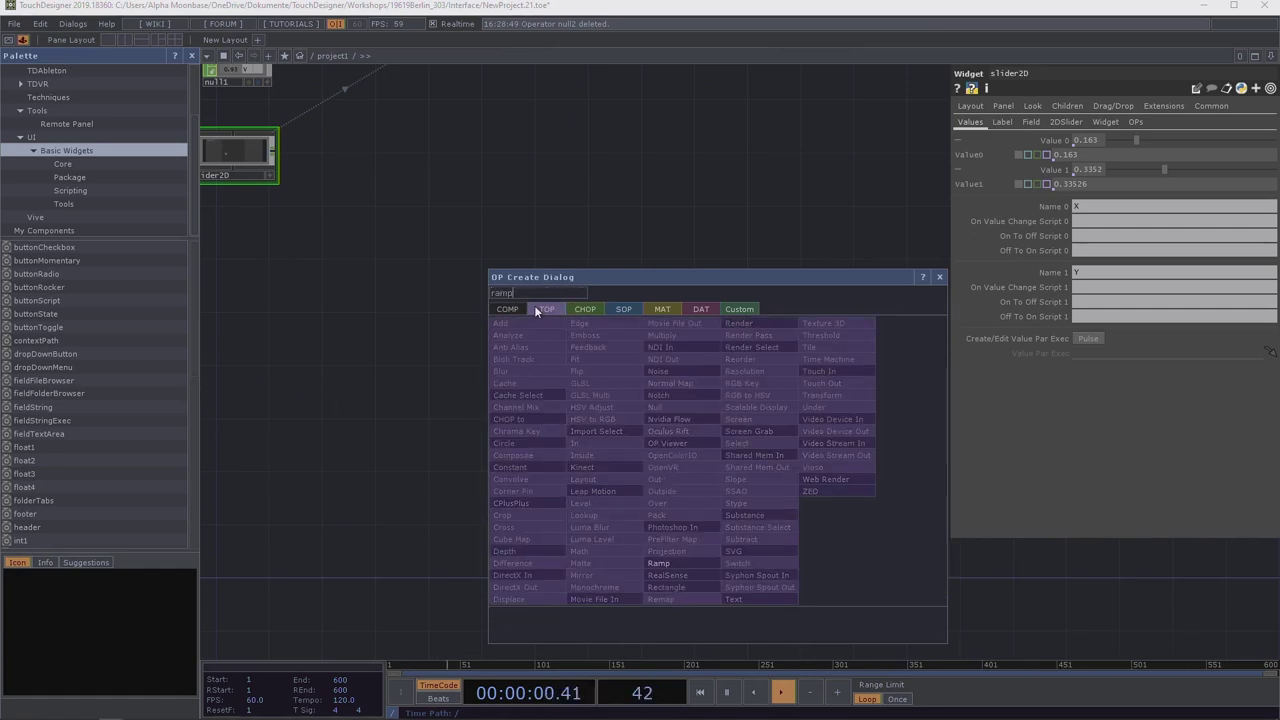
type("mp")
left_click(665, 564)
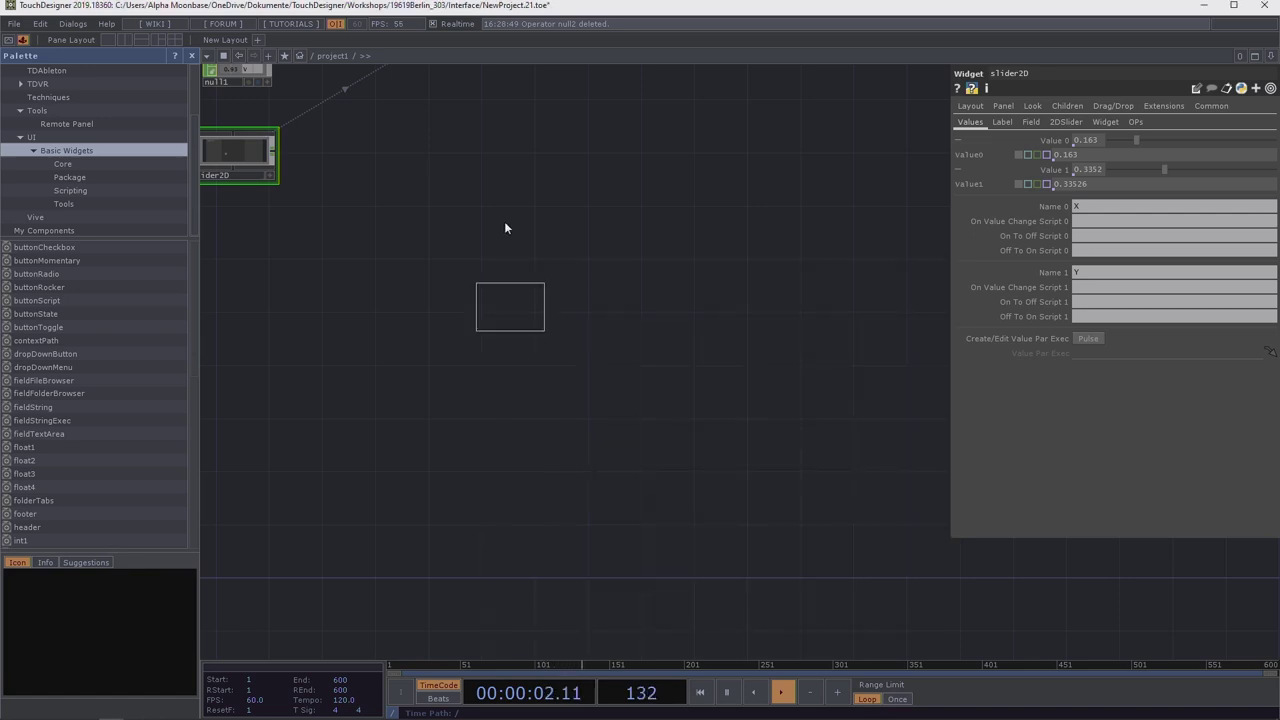
left_click(686, 222)
scroll(705, 220, "up", 4)
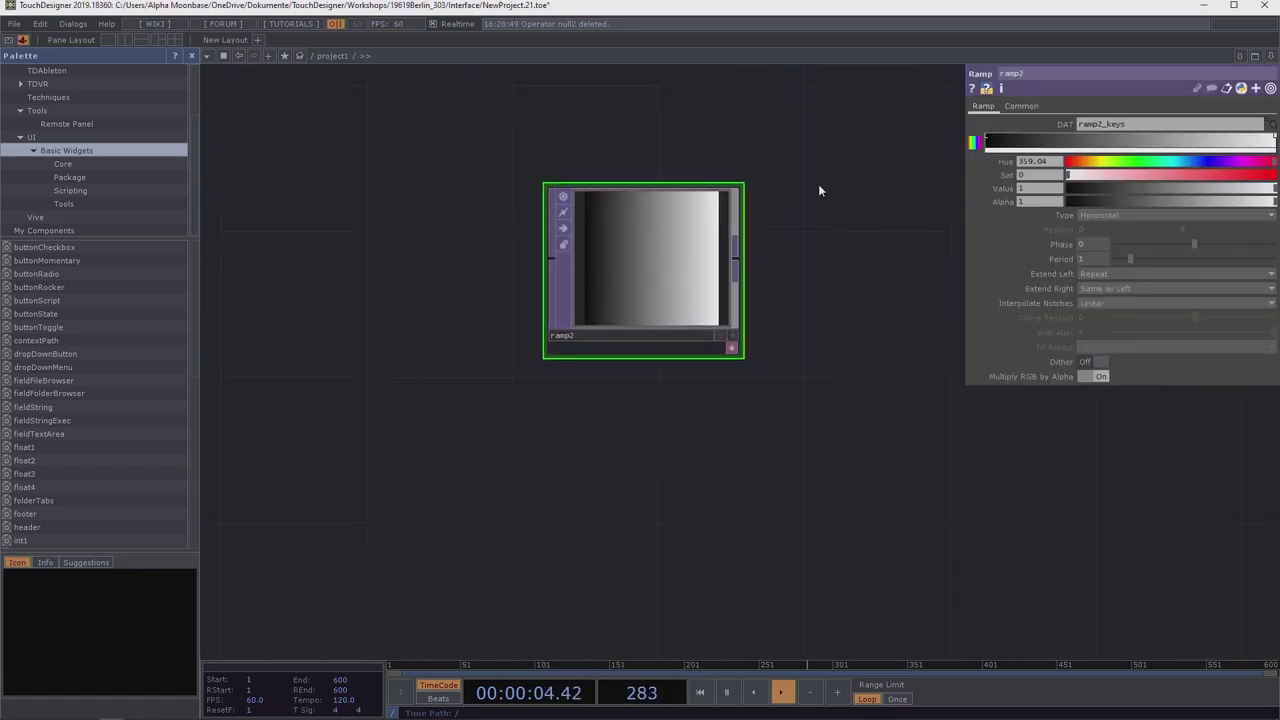